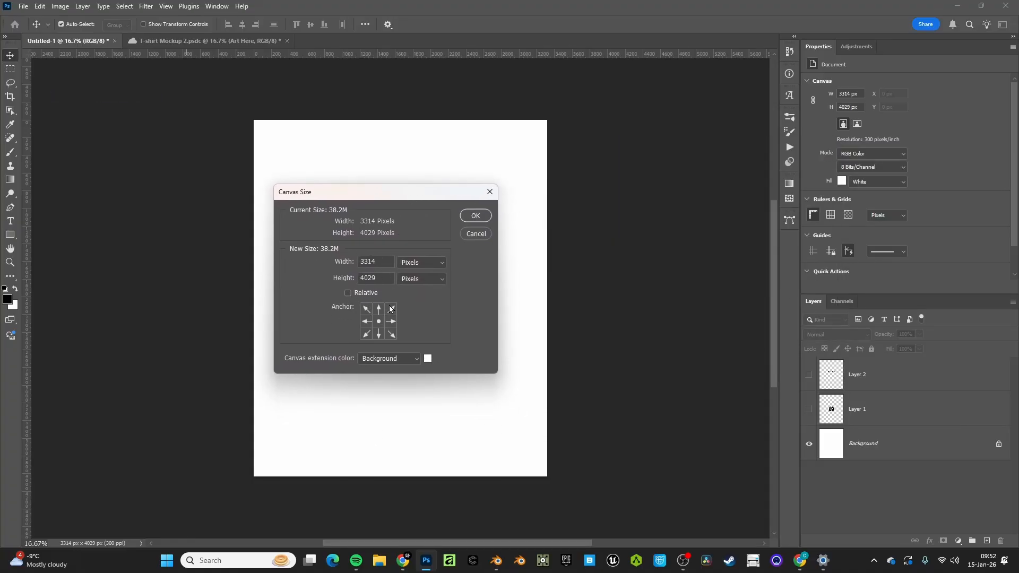
Review the canvas width and height units in the Canvas Size dialog and close it without changing anything.
left_click(422, 262)
left_click(417, 284)
left_click(417, 267)
left_click(422, 282)
left_click(470, 234)
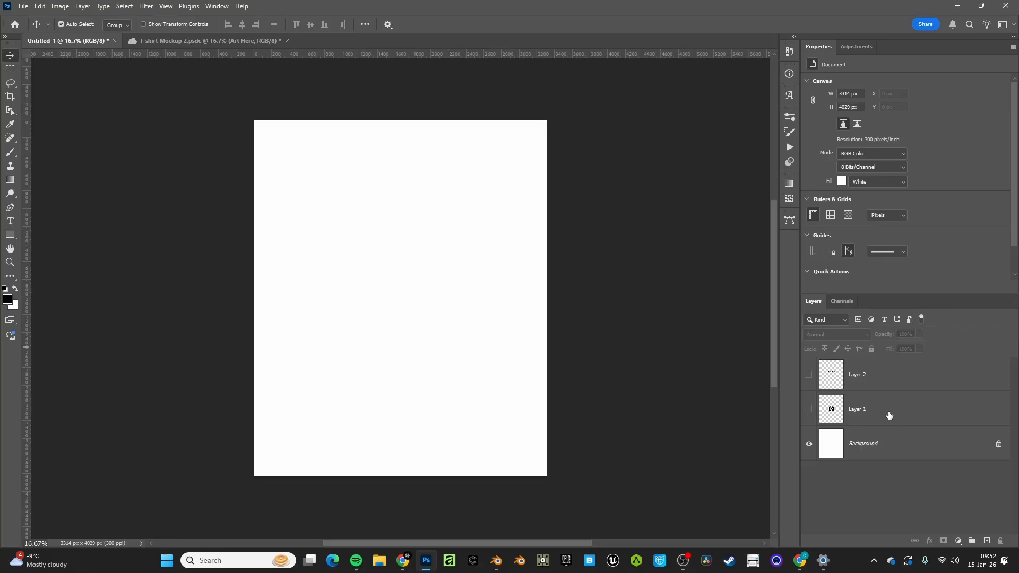
Show the emblem on Layer 1 and preview the band name on Layer 2, leaving Layer 2 hidden.
left_click(870, 413)
left_click(809, 409)
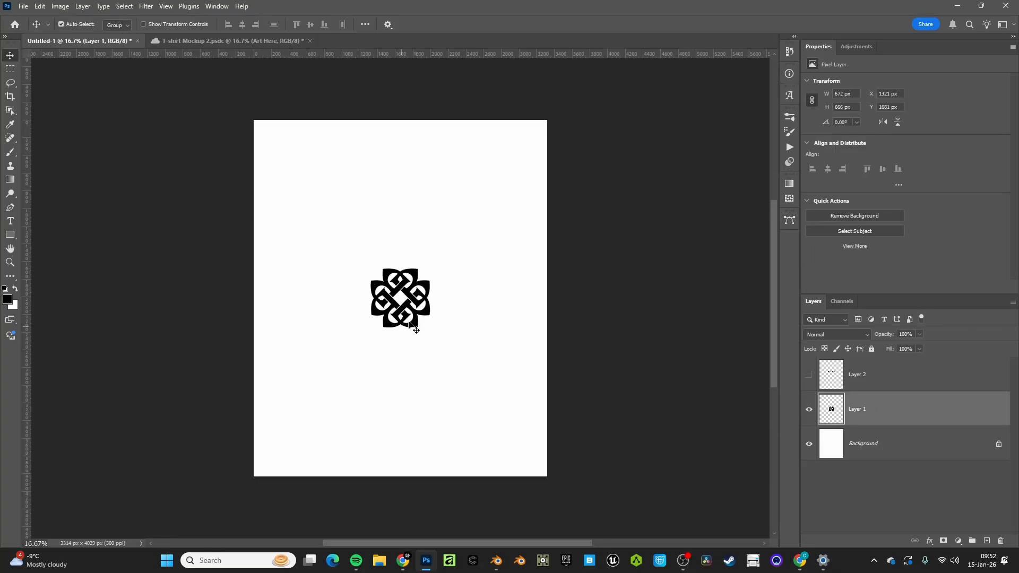
left_click(809, 375)
left_click_drag(416, 264, 416, 257)
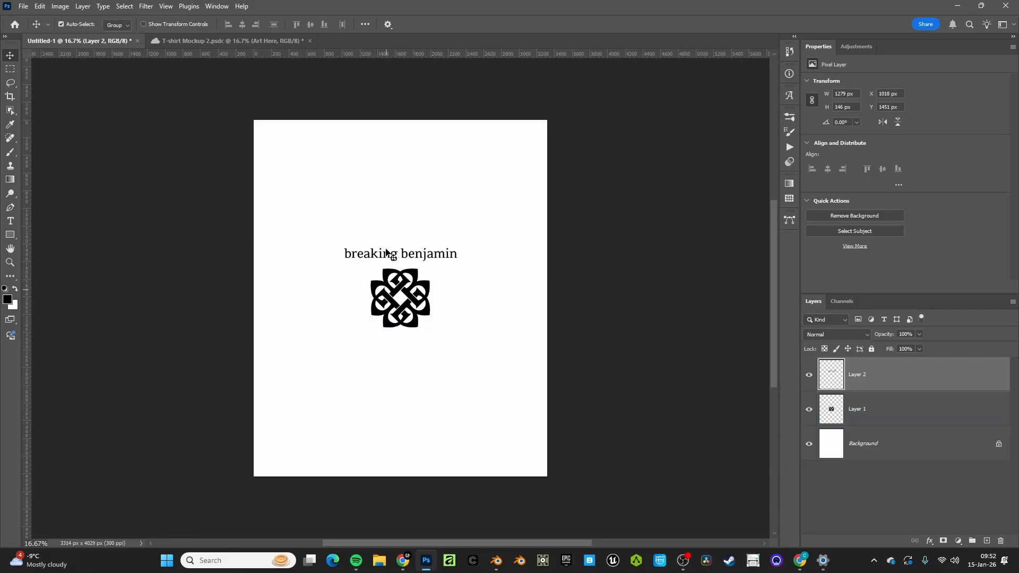
left_click(810, 375)
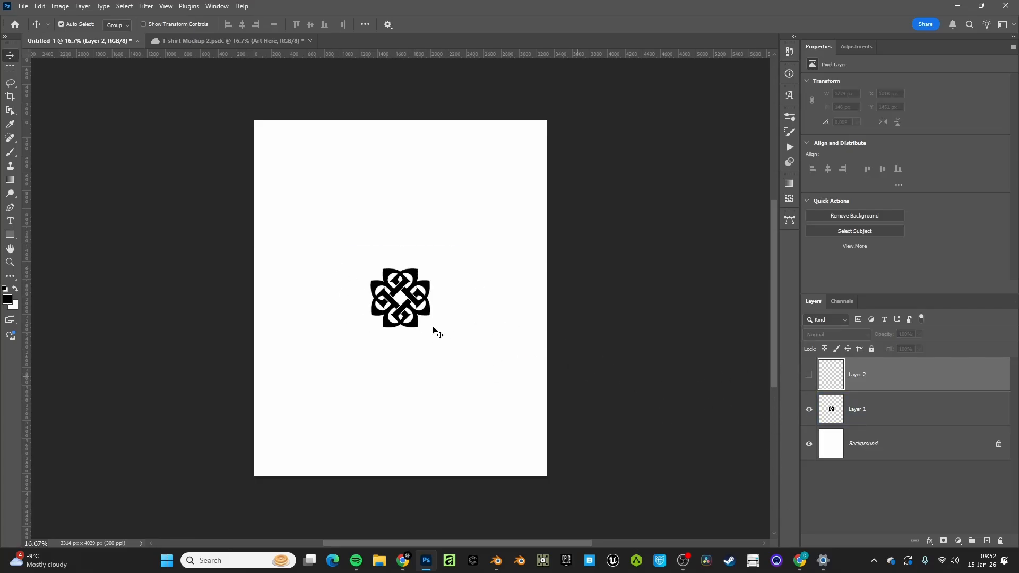
Scale the emblem on Layer 1 proportionally to about 349% and keep it centred on the canvas.
left_click(430, 303)
key("ctrl+t")
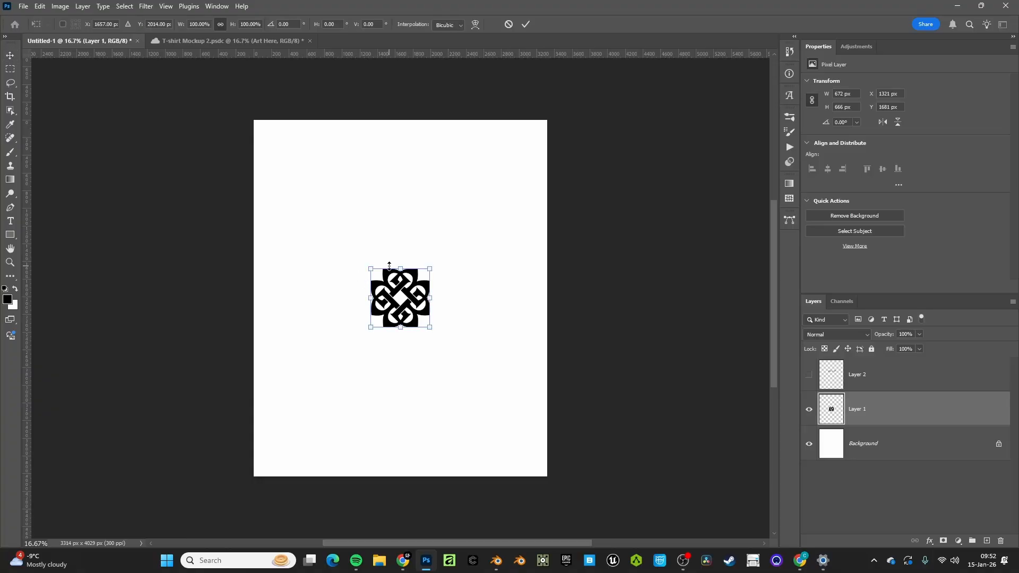
left_click_drag(396, 265, 396, 147)
left_click_drag(401, 328, 402, 357)
left_click_drag(412, 295, 412, 339)
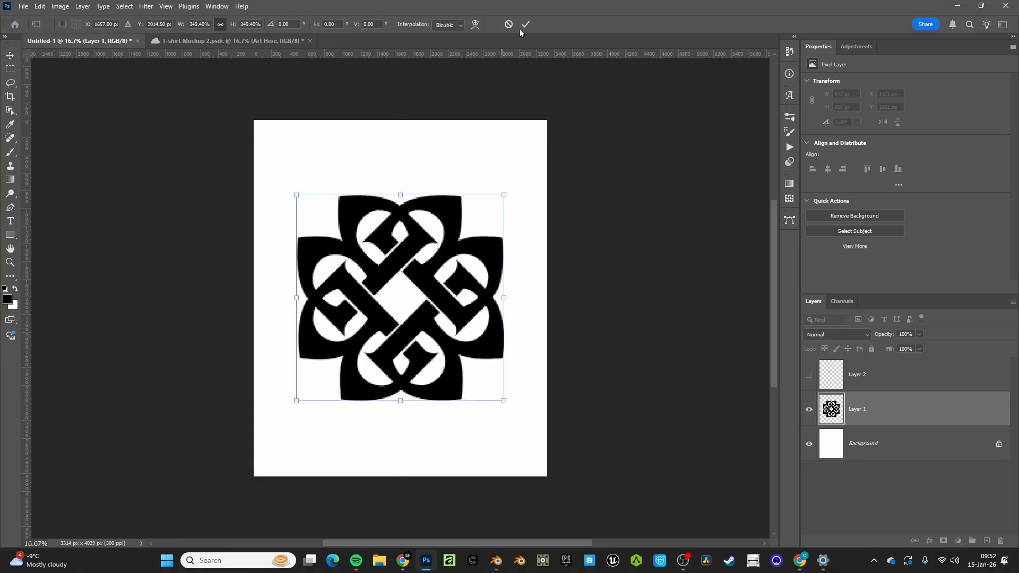
left_click(526, 24)
Look at the file type options for saving a copy of the emblem document.
left_click(24, 6)
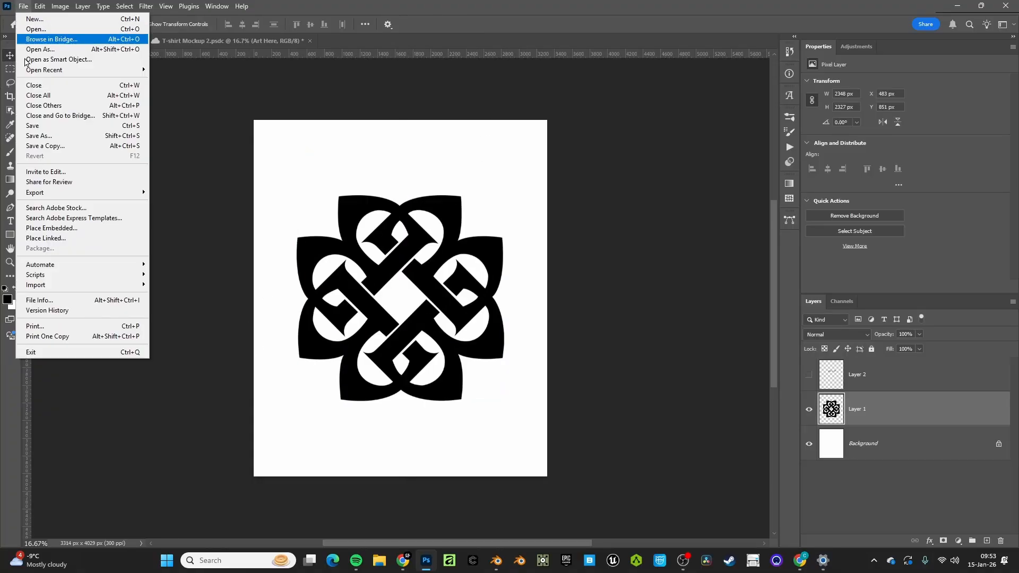
left_click(53, 142)
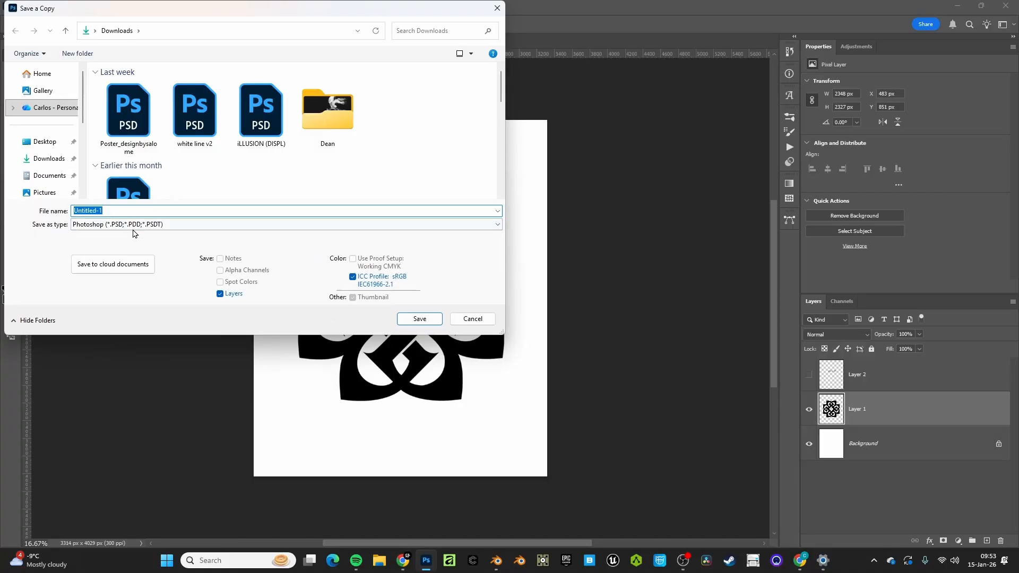
left_click(132, 229)
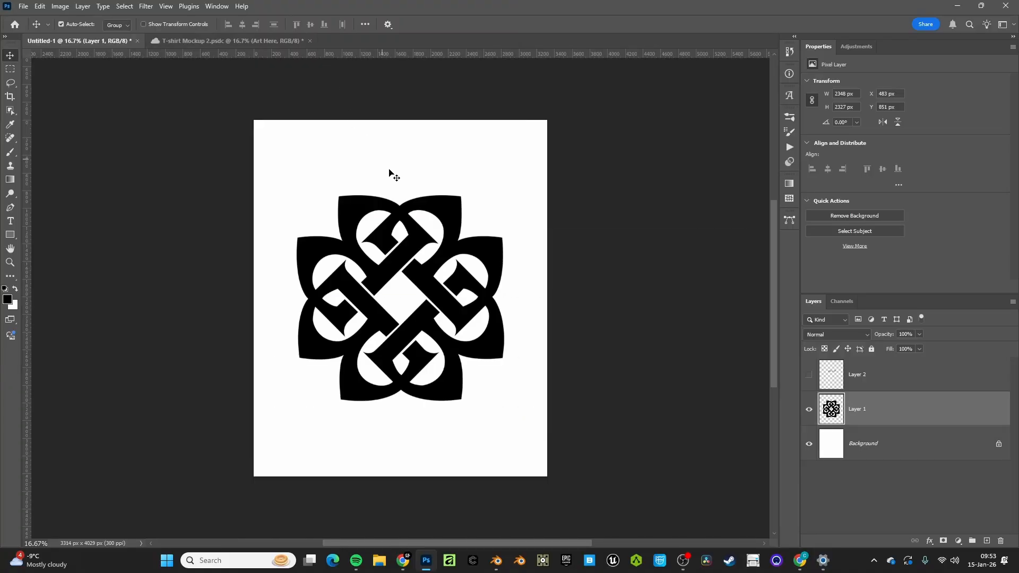
left_click_drag(432, 233, 464, 239)
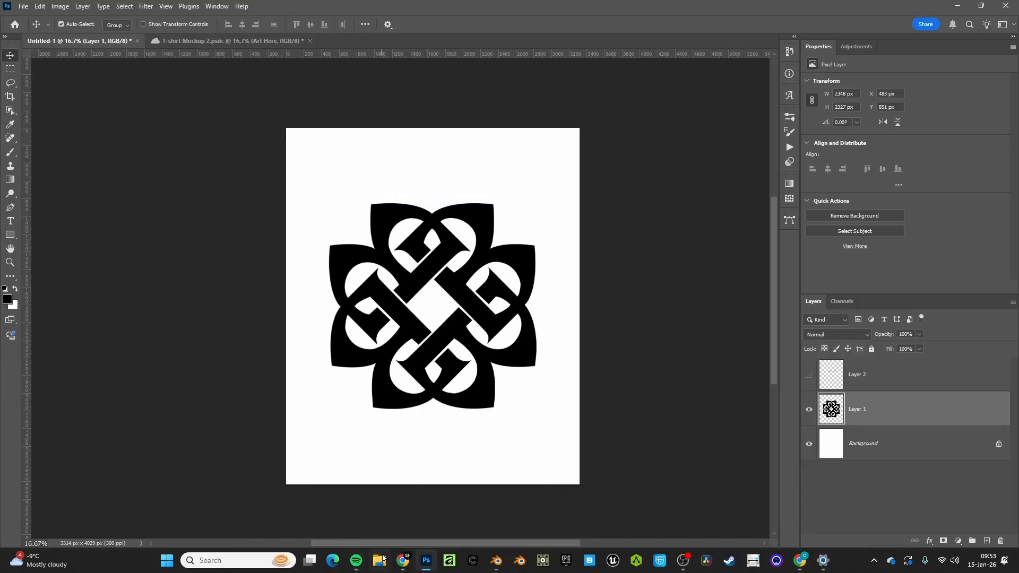
Switch to Adobe Express in the browser and convert the black breaking benjamin emblem image from Downloads to SVG.
mouse_move(403, 561)
left_click(459, 509)
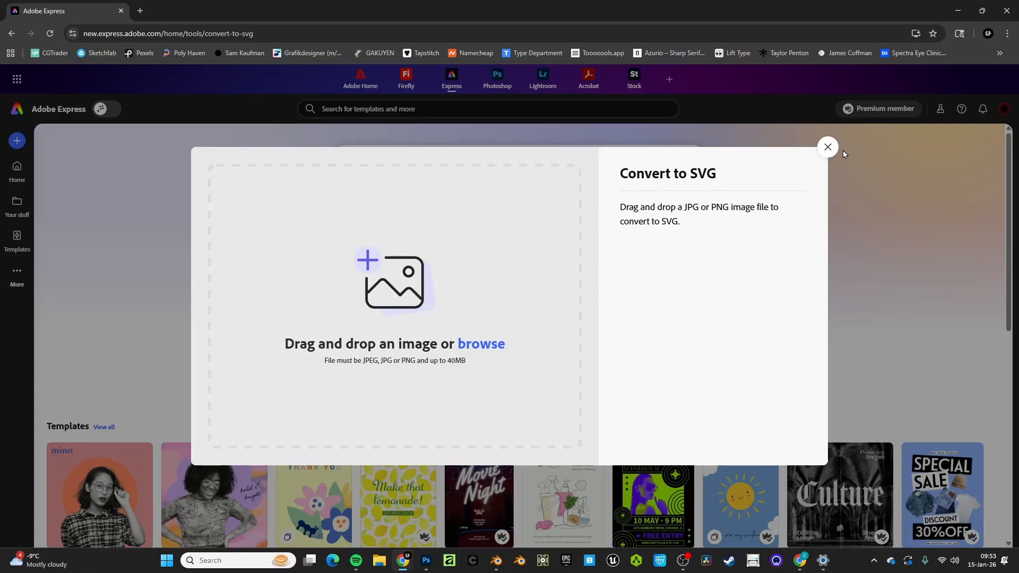
left_click(380, 557)
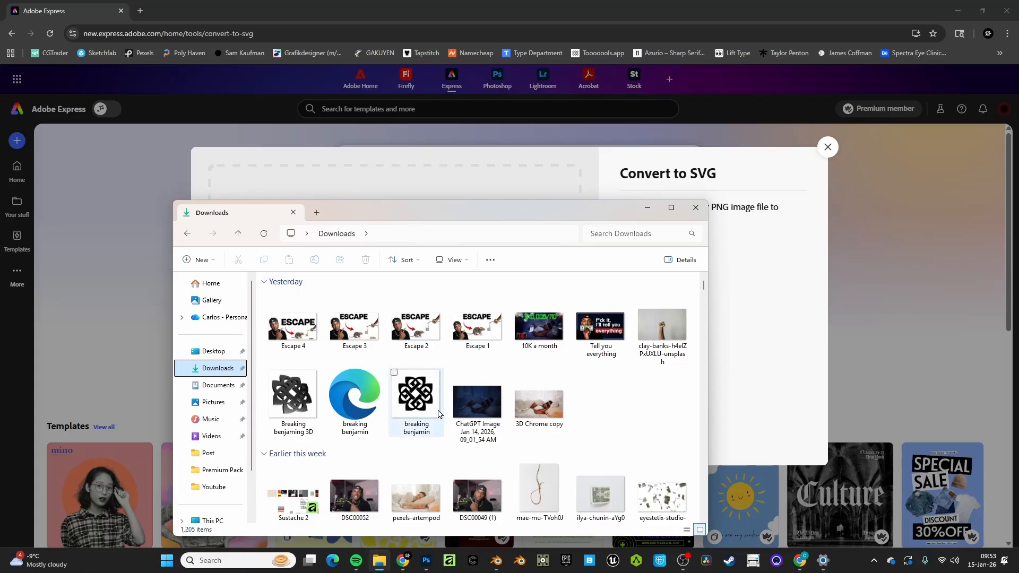
left_click_drag(419, 380, 623, 194)
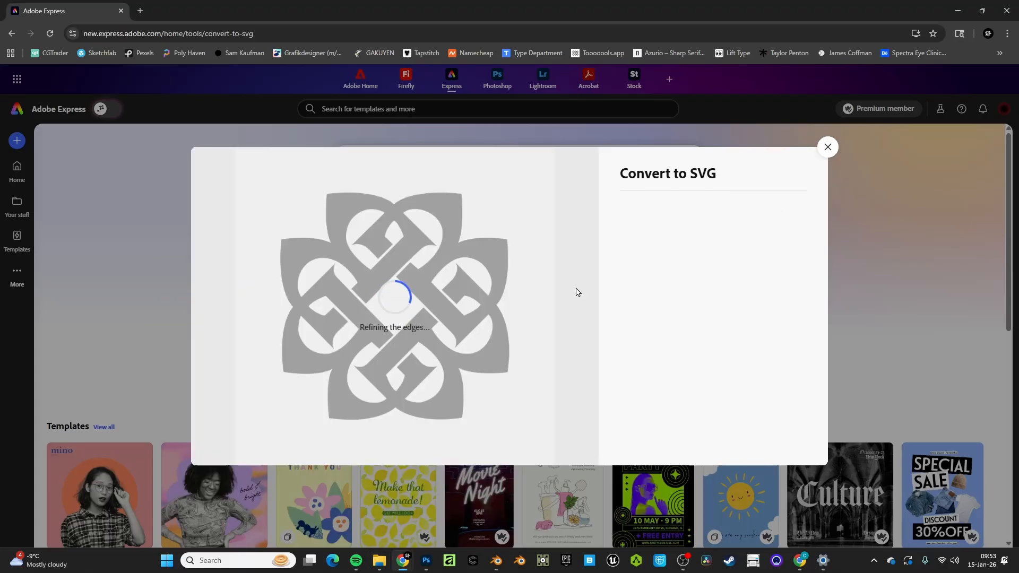
left_click(644, 240)
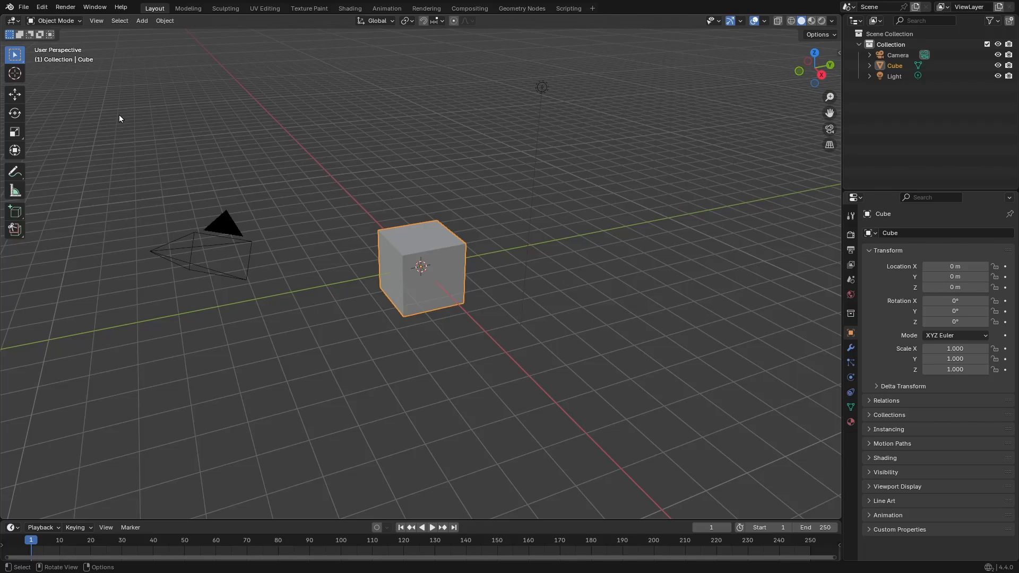
In Blender, delete the default camera, cube and light from the scene.
key("a")
key("x")
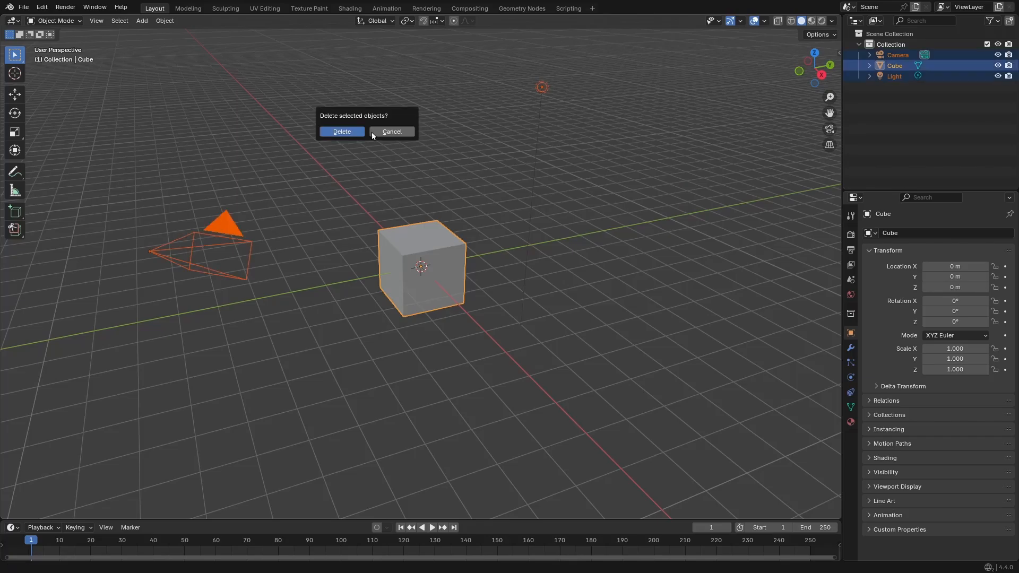
left_click(371, 132)
key("alt+Tab")
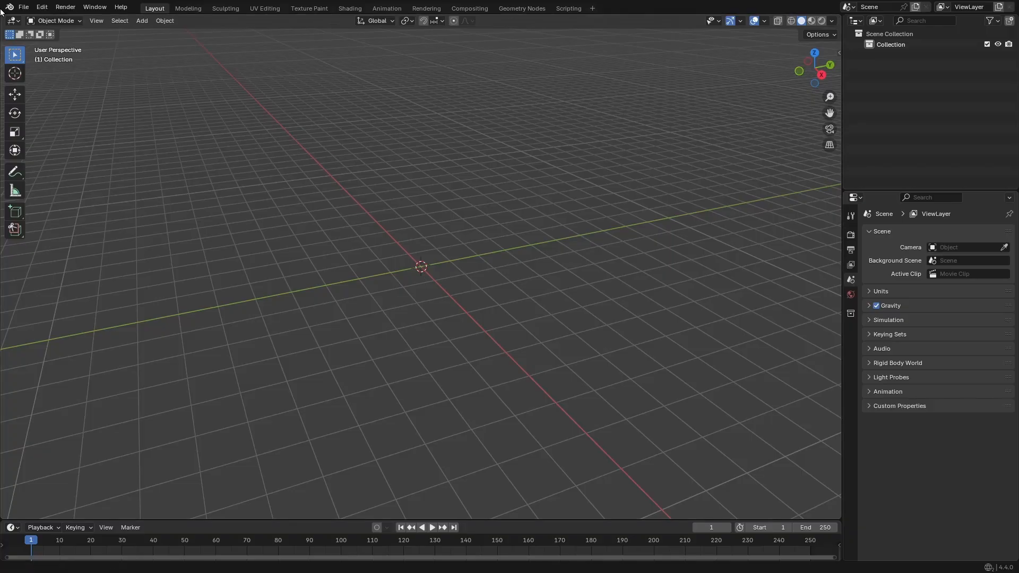
Import breaking benjamin.svg from the Downloads folder as a Scalable Vector Graphics file.
left_click(21, 7)
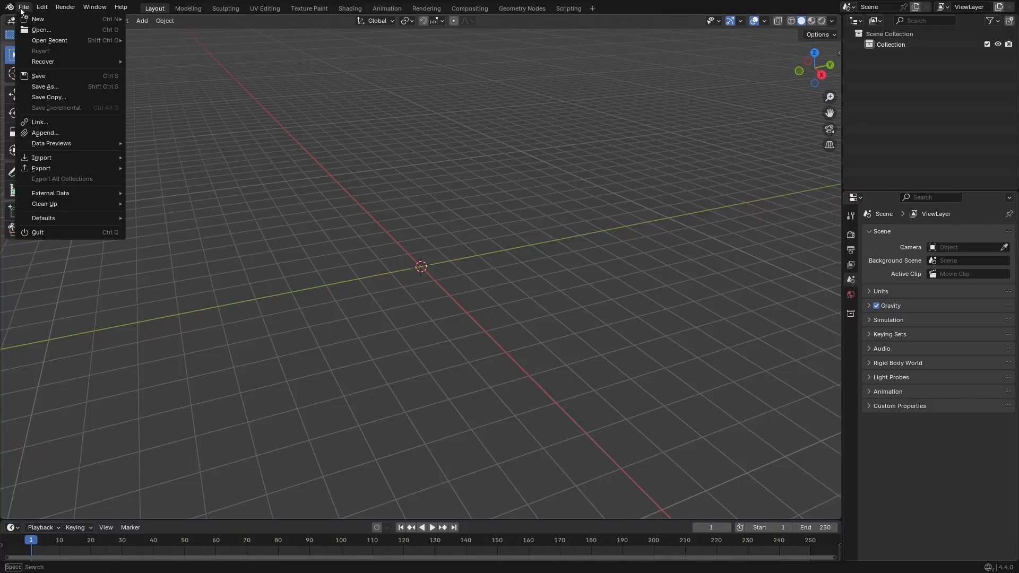
mouse_move(64, 158)
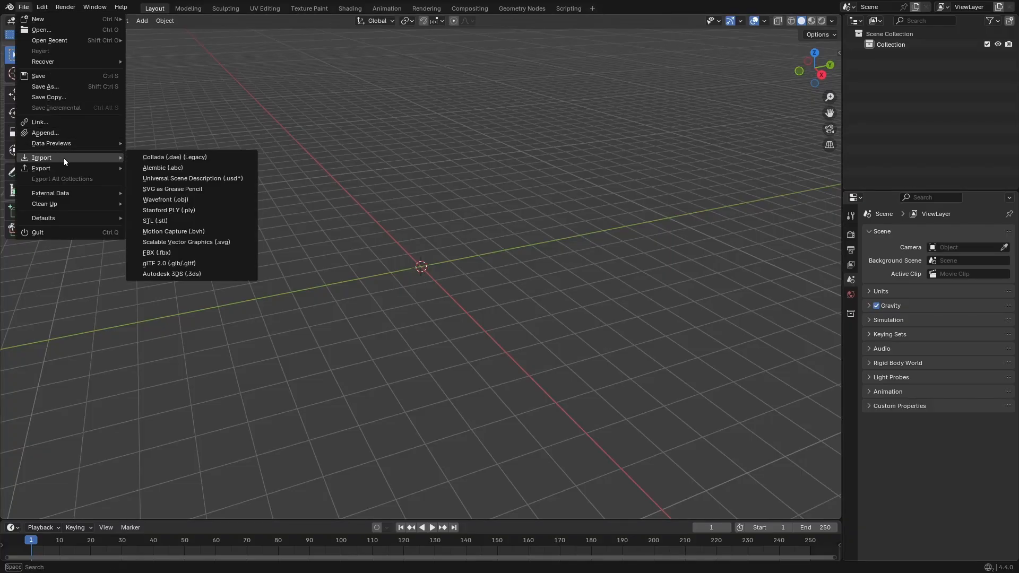
left_click(189, 242)
scroll(514, 297, "down", 5)
left_click(514, 313)
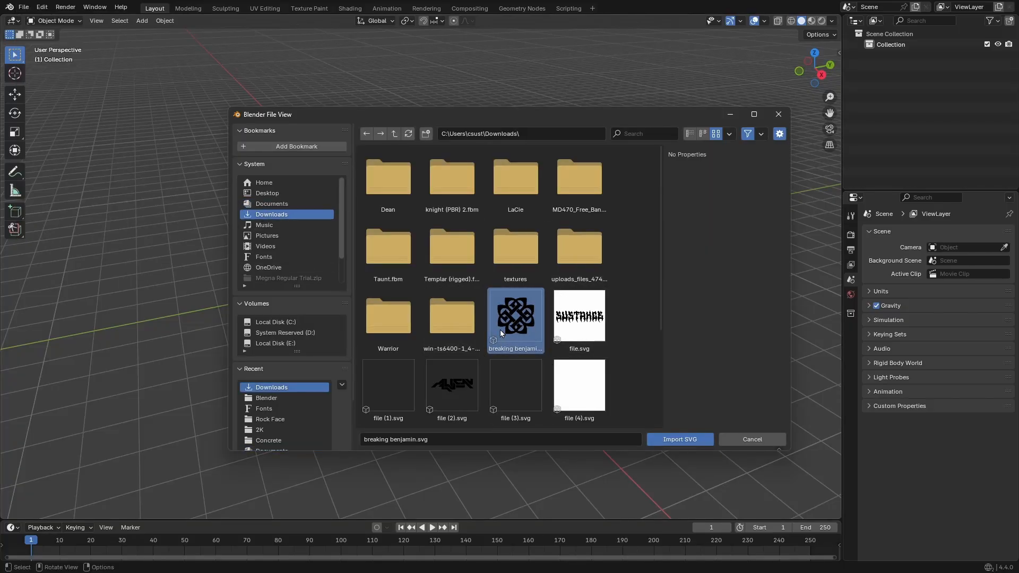
left_click(672, 442)
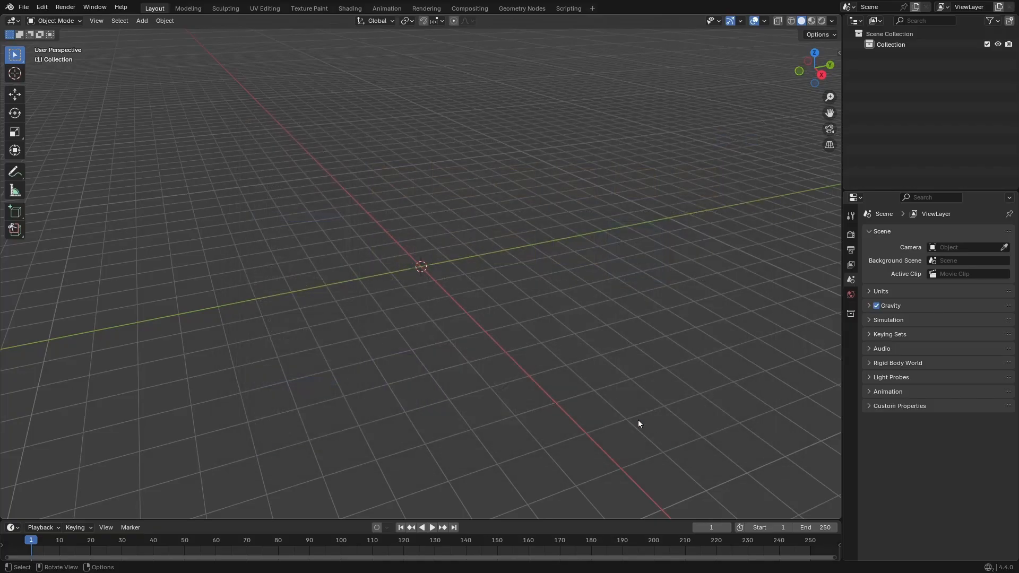
Set the imported emblem curve's origin to its geometry, working in top view.
scroll(513, 237, "up", 3)
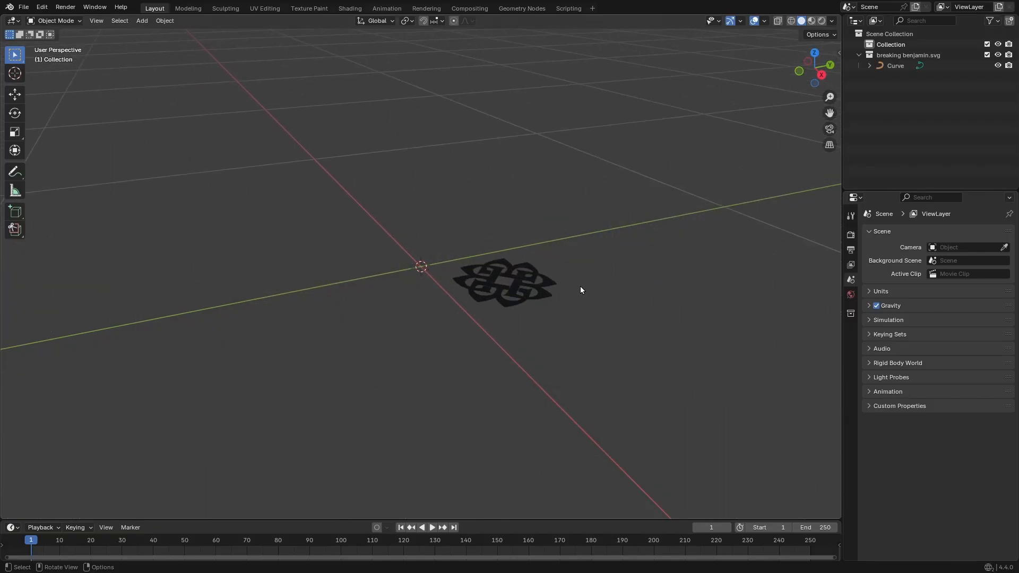
key("KP_7")
scroll(524, 174, "up", 2)
scroll(505, 151, "down", 1)
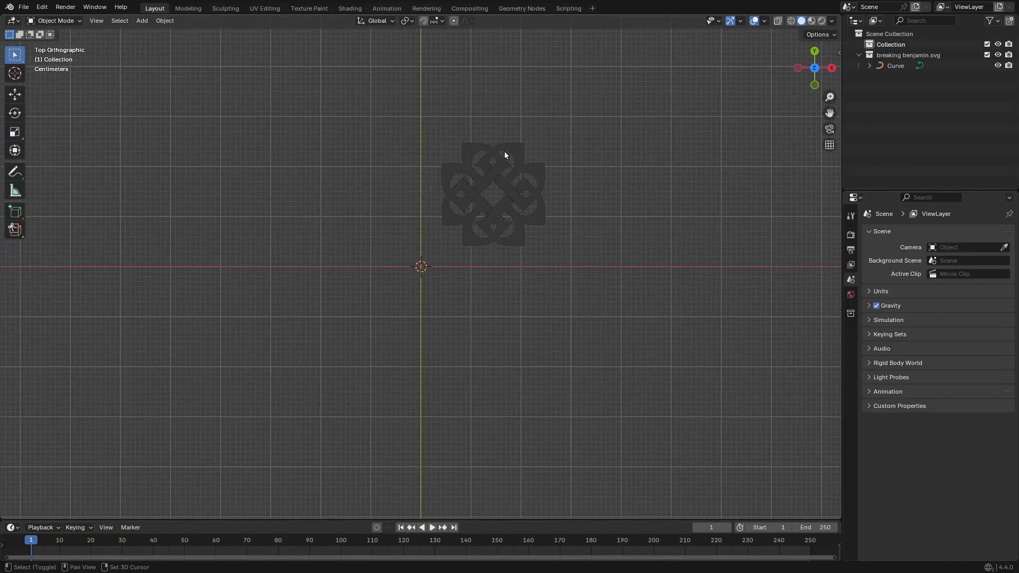
middle_click_drag(504, 151, 486, 208, "shift")
left_click(499, 211)
right_click(499, 212)
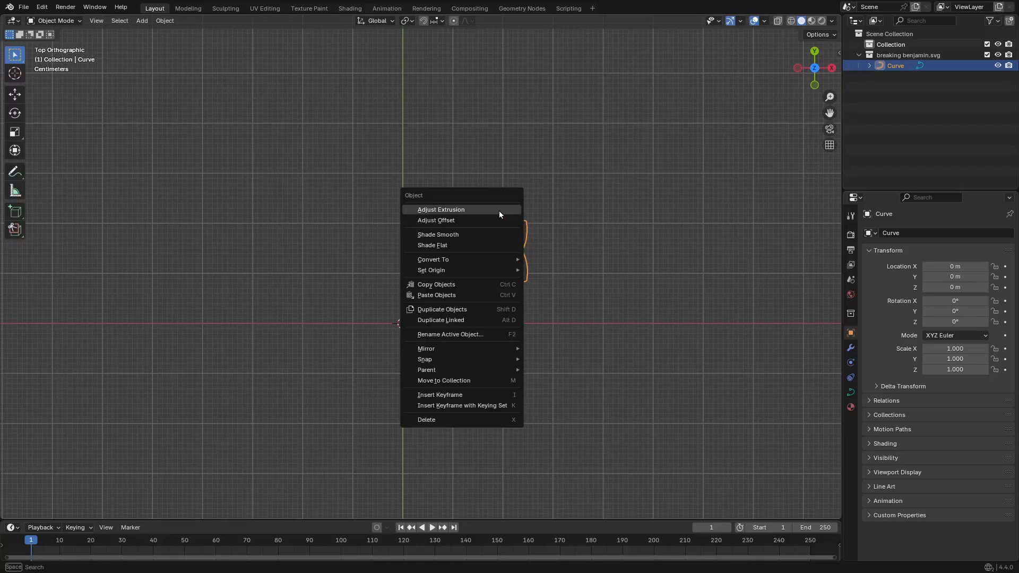
mouse_move(431, 272)
left_click(552, 280)
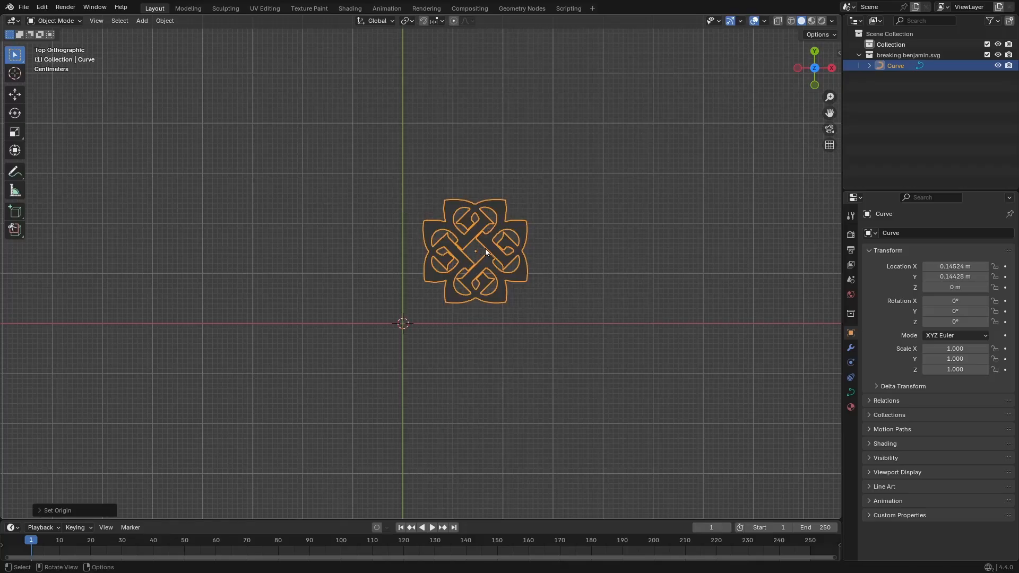
key("g")
key("x")
key("Escape")
Move the emblem curve along X and along Y until its centre sits on the world origin.
scroll(531, 247, "up", 6)
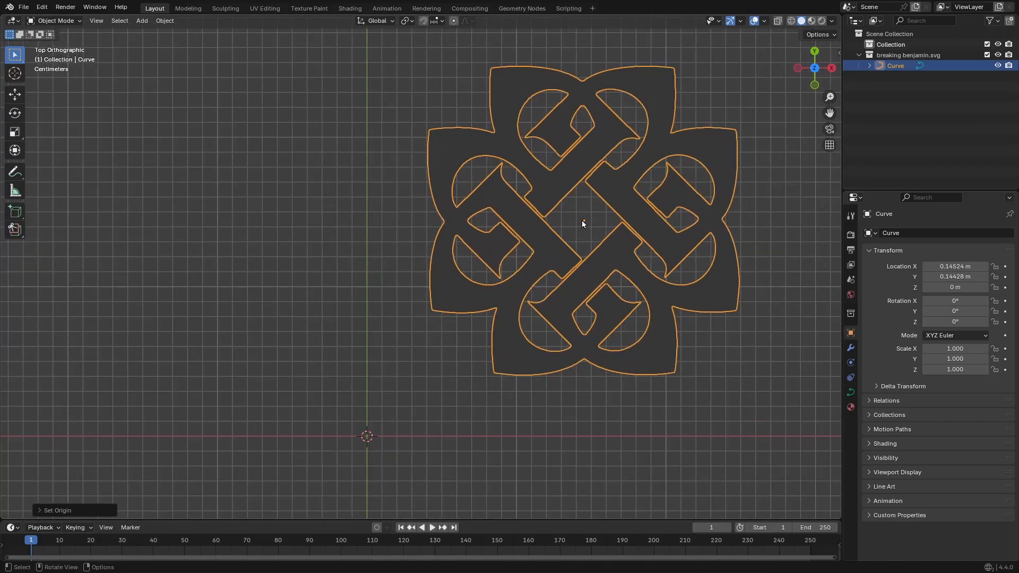
scroll(578, 221, "down", 2)
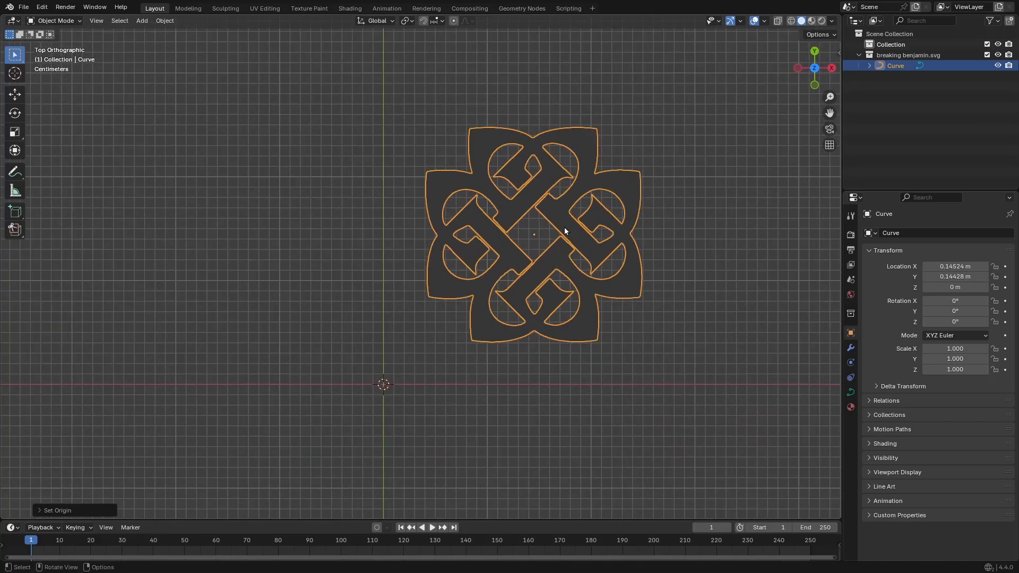
key("g")
key("x")
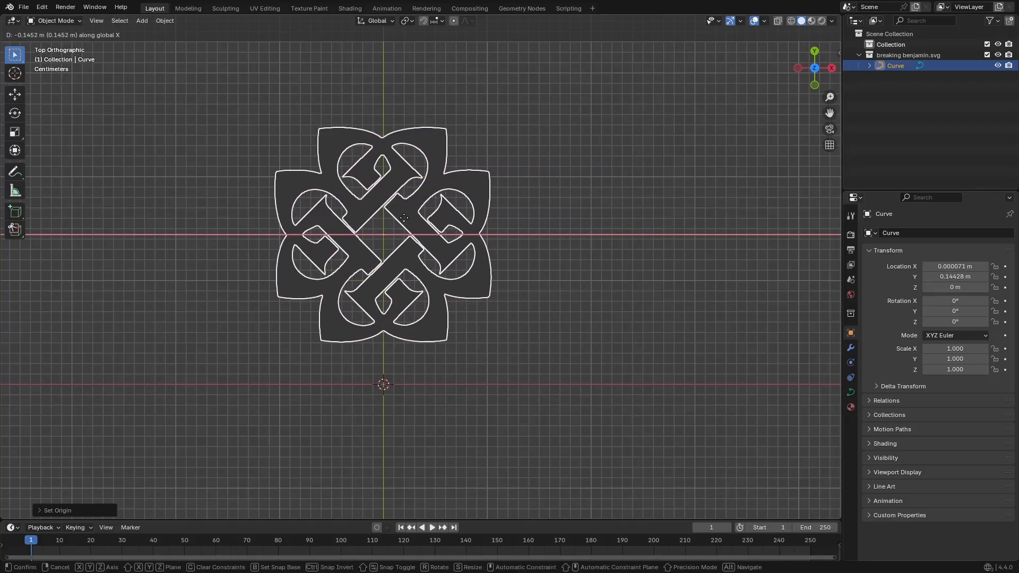
left_click(404, 218)
key("g")
key("y")
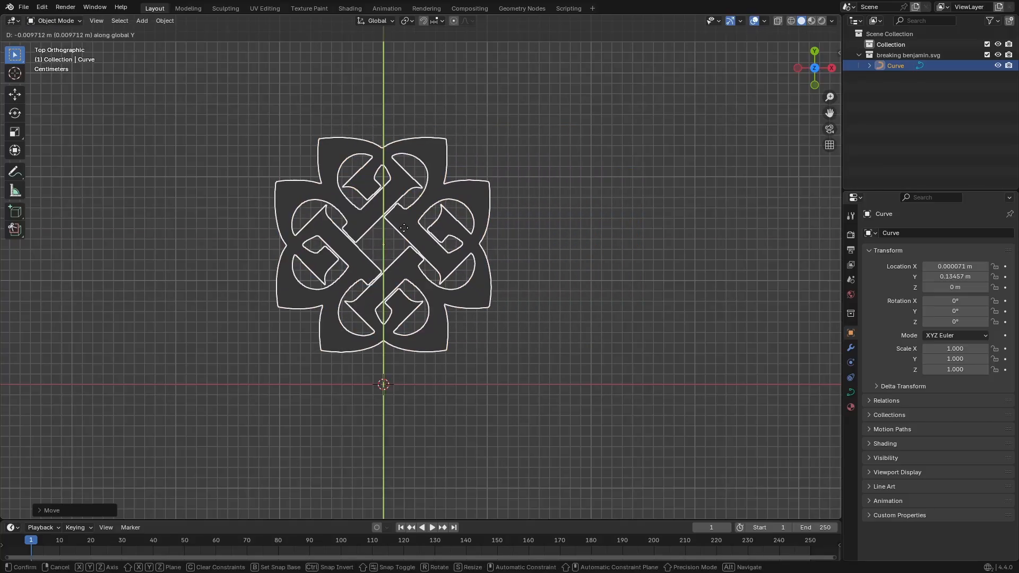
left_click(405, 369)
Raise the emblem curve along Z to about 0.113 m above the ground plane.
middle_click_drag(404, 369, 432, 296)
key("g")
key("z")
left_click(623, 172)
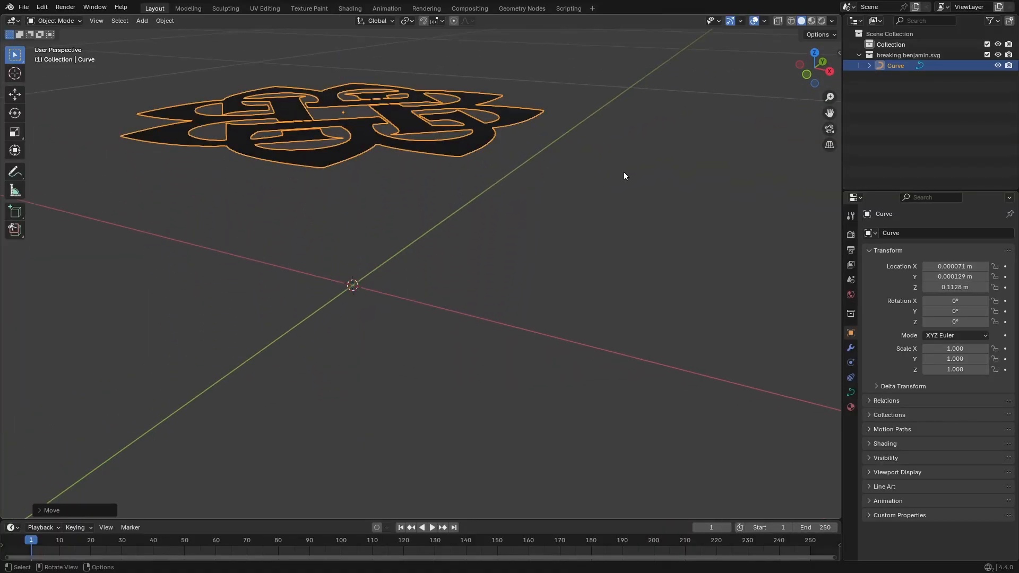
Enable the Move and Rotate object gizmos in the viewport.
middle_click_drag(623, 172, 709, 63)
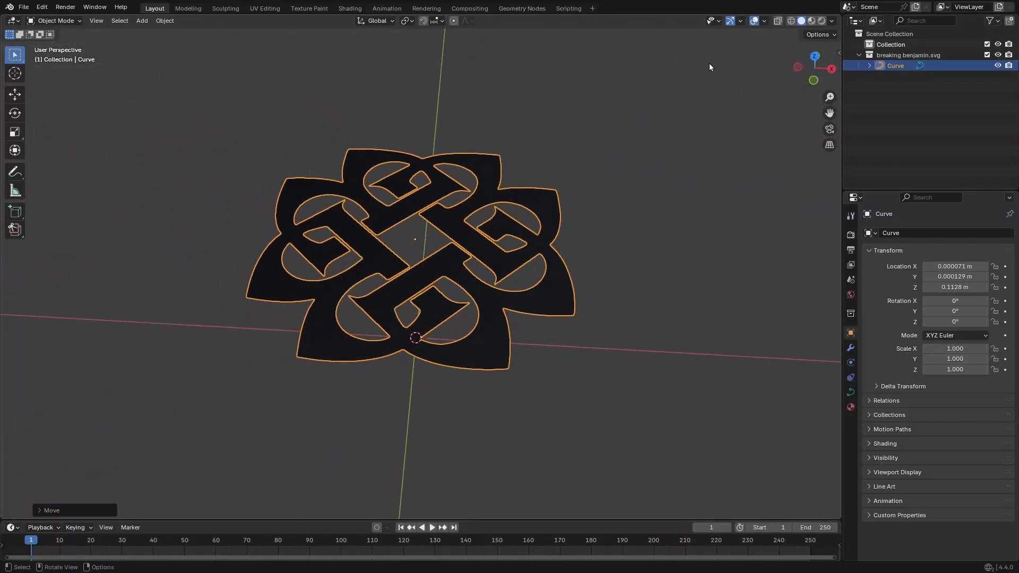
left_click(741, 21)
left_click(702, 134)
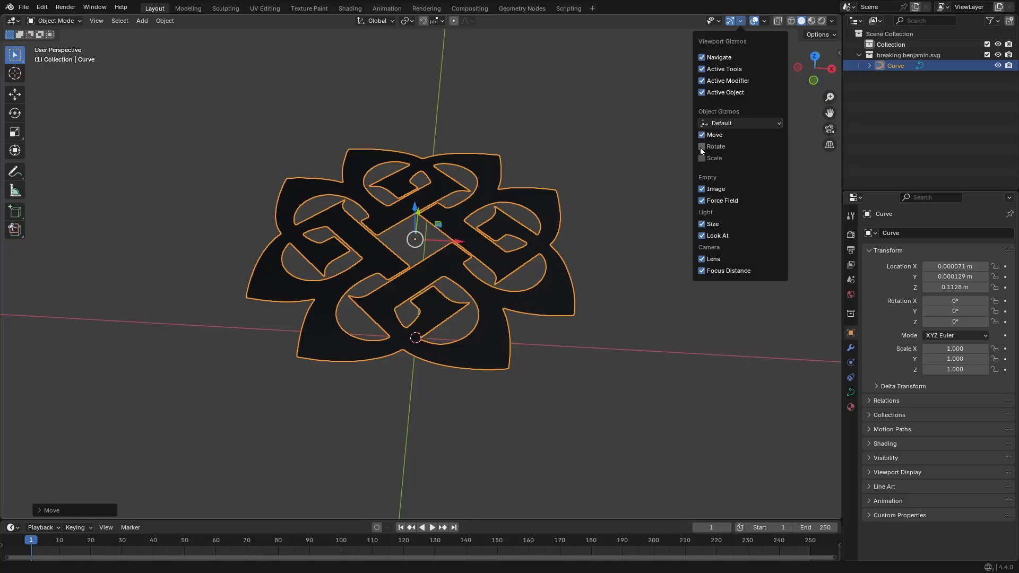
left_click(701, 147)
Try rotating the emblem with its rotation gizmo, and undo the rotation.
middle_click_drag(610, 212, 431, 162)
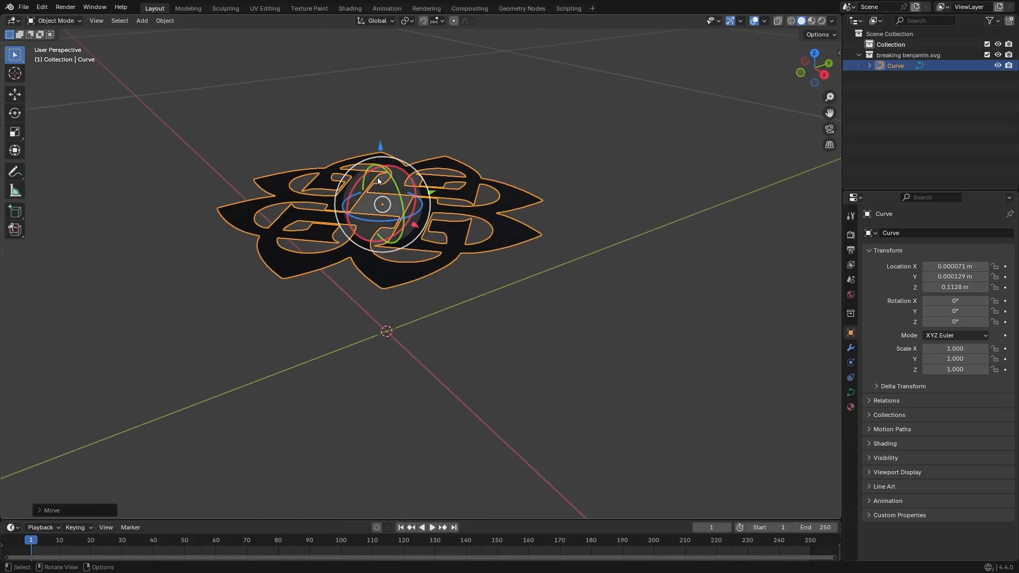
left_click_drag(377, 177, 403, 202)
key("ctrl+z")
key("ctrl+z")
Add a camera at the world origin, deselect it and show the scene in front view.
middle_click_drag(325, 211, 387, 211)
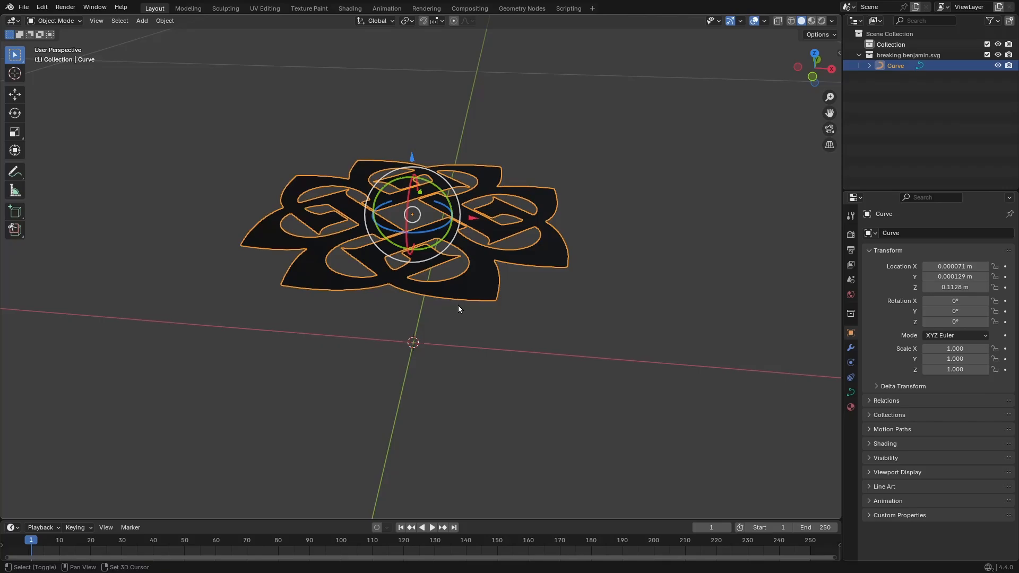
key("shift+a")
left_click(413, 472)
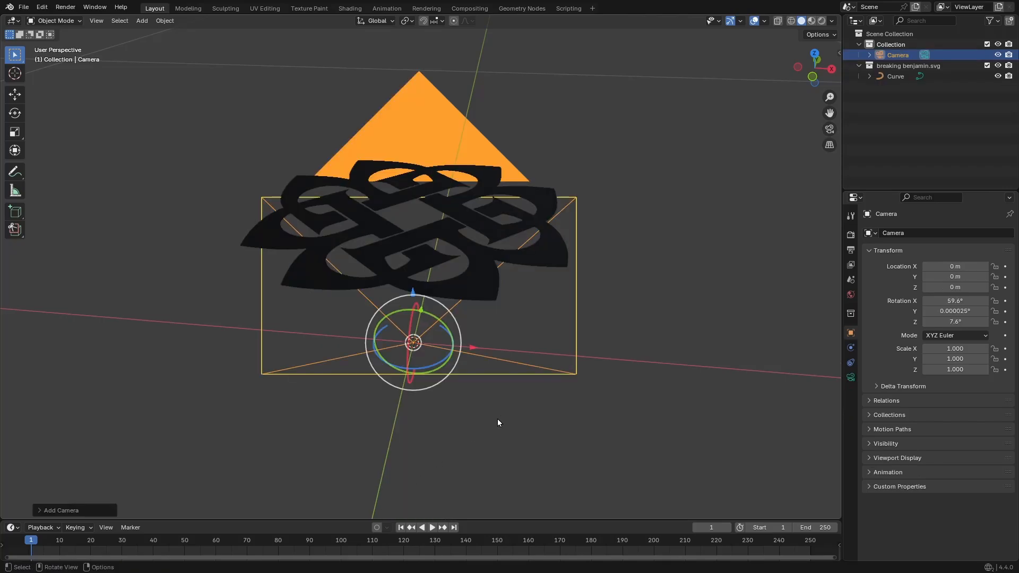
left_click(527, 416)
key("KP_1")
scroll(436, 345, "down", 10)
scroll(415, 333, "up", 5)
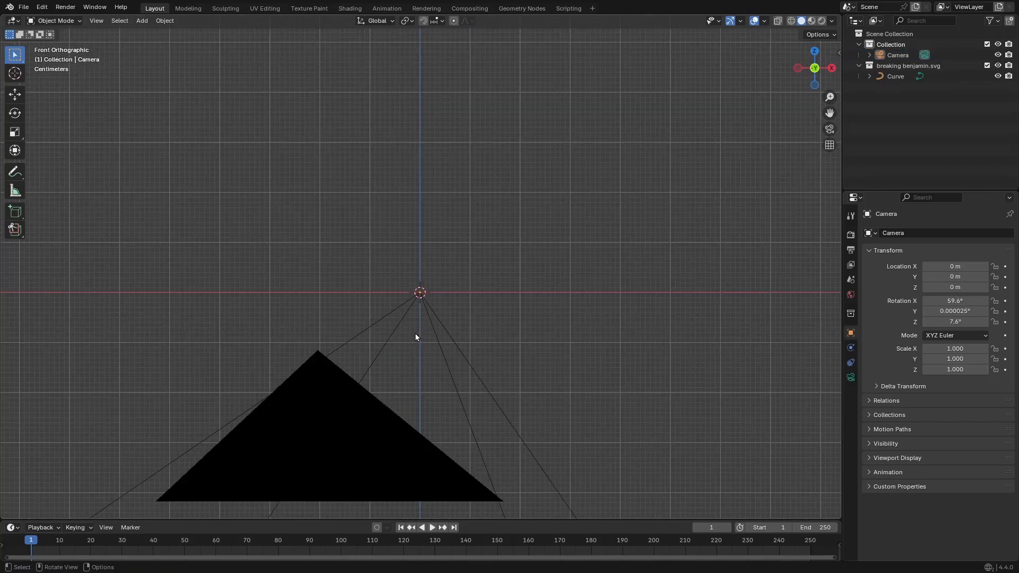
Try aligning the camera to the front view and to an orbited view from the side.
key("ctrl+alt+KP_0")
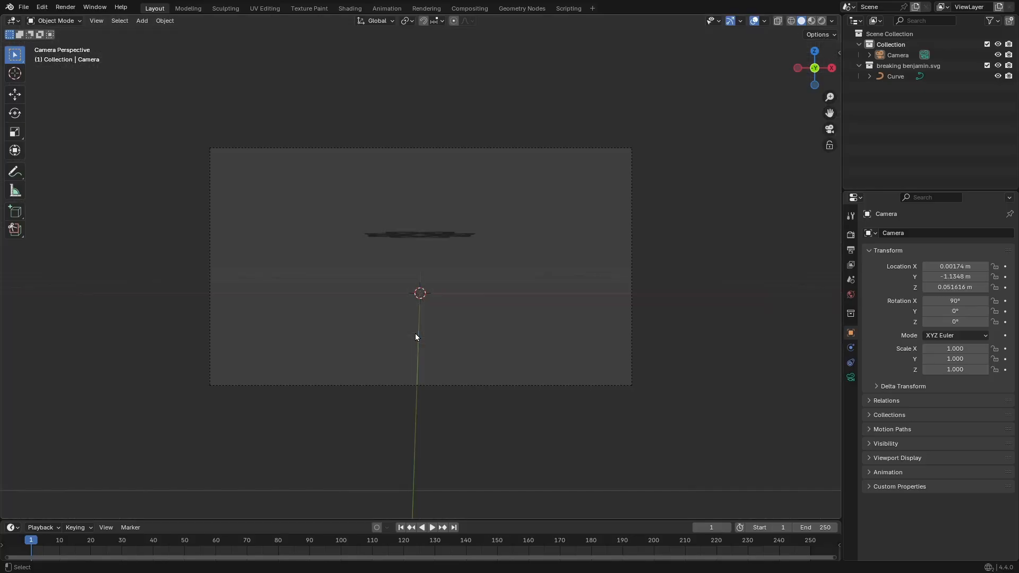
scroll(428, 264, "up", 3)
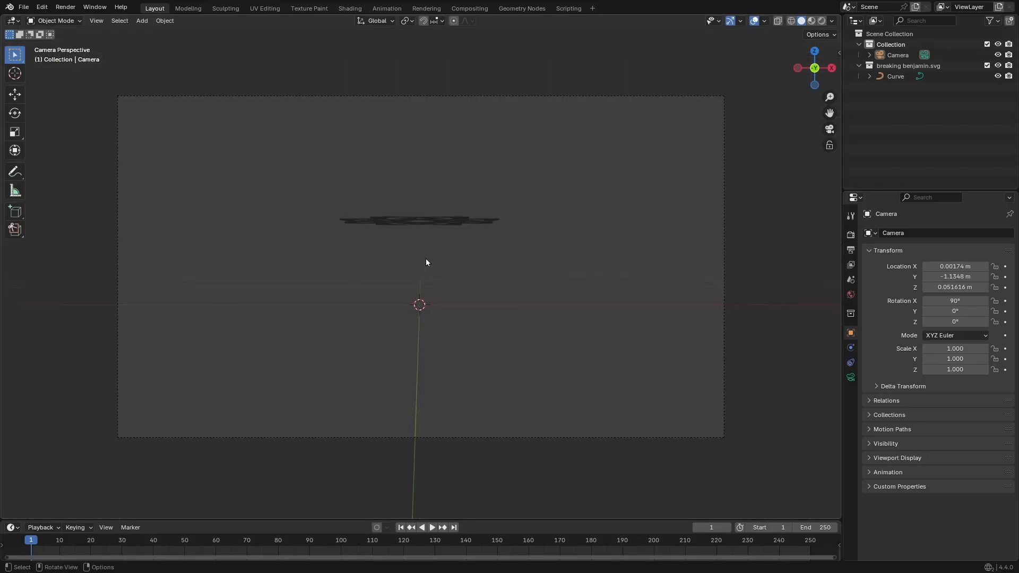
middle_click_drag(641, 174, 521, 190)
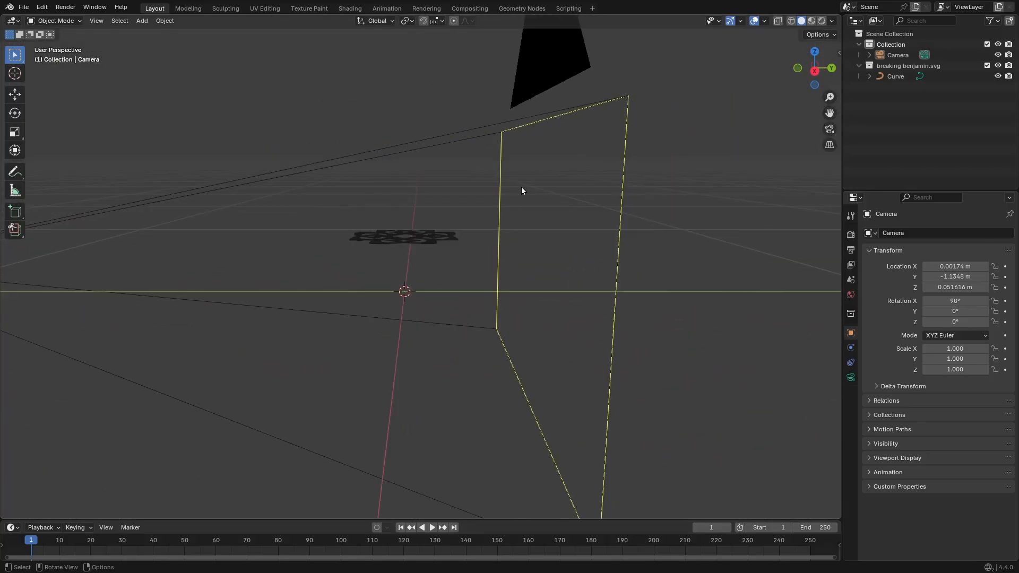
scroll(521, 187, "down", 3)
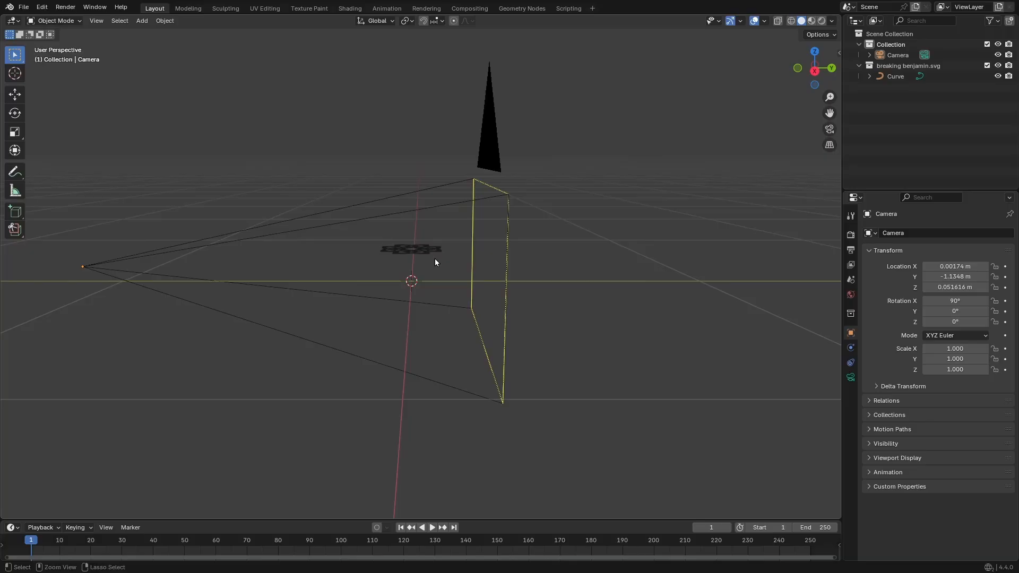
key("ctrl+alt+KP_0")
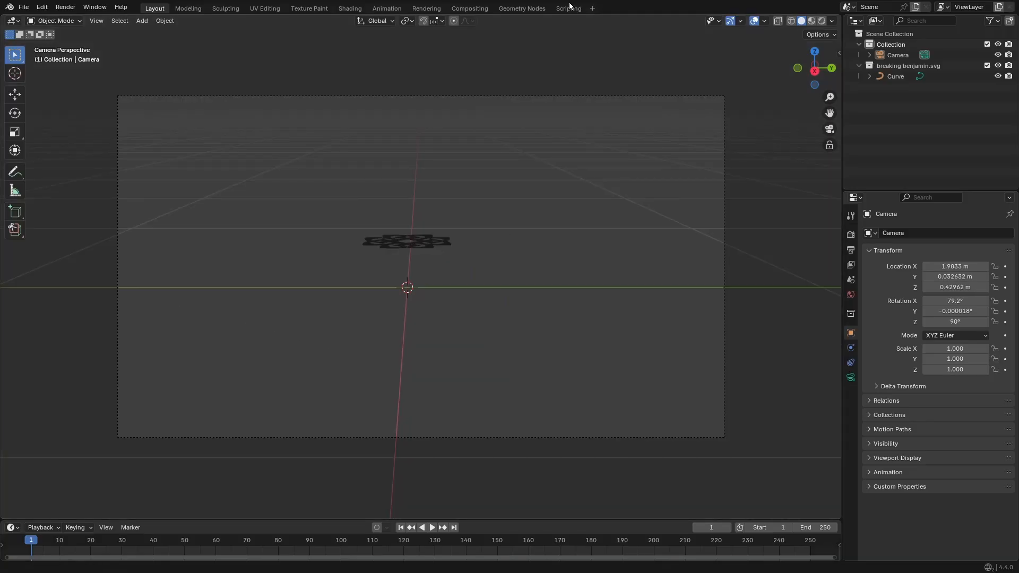
middle_click_drag(435, 259, 559, 222)
Set the output resolution to 1920 × 1920 px.
left_click(851, 236)
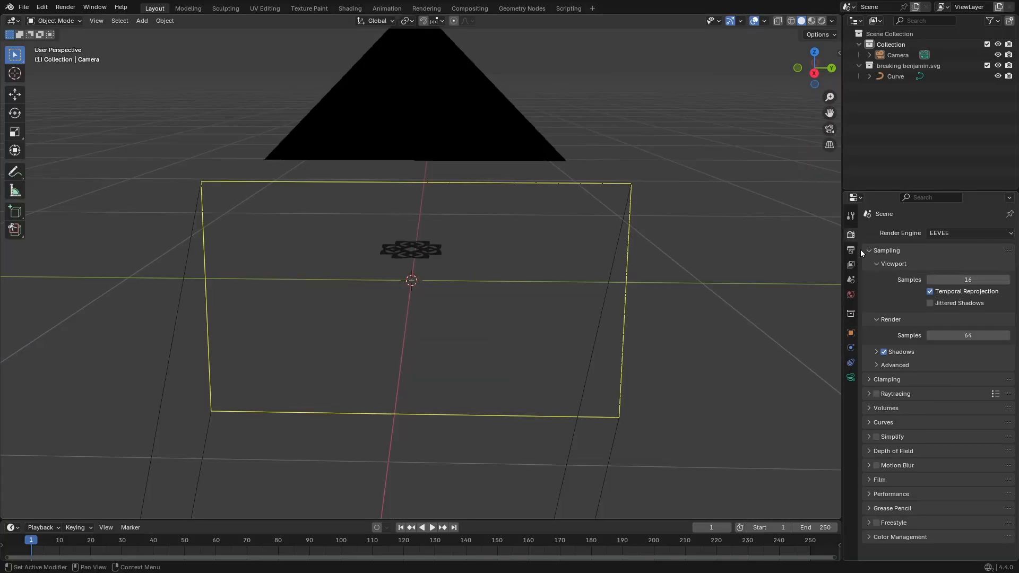
left_click(851, 249)
left_click(959, 247)
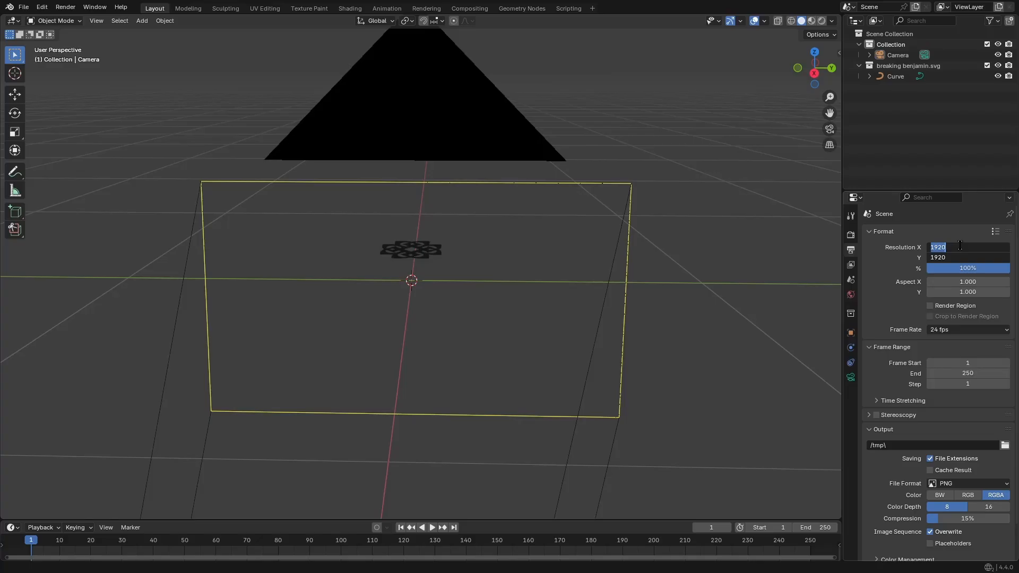
key("Return")
Align the camera to the front view so that it faces the emblem.
scroll(619, 267, "up", 5)
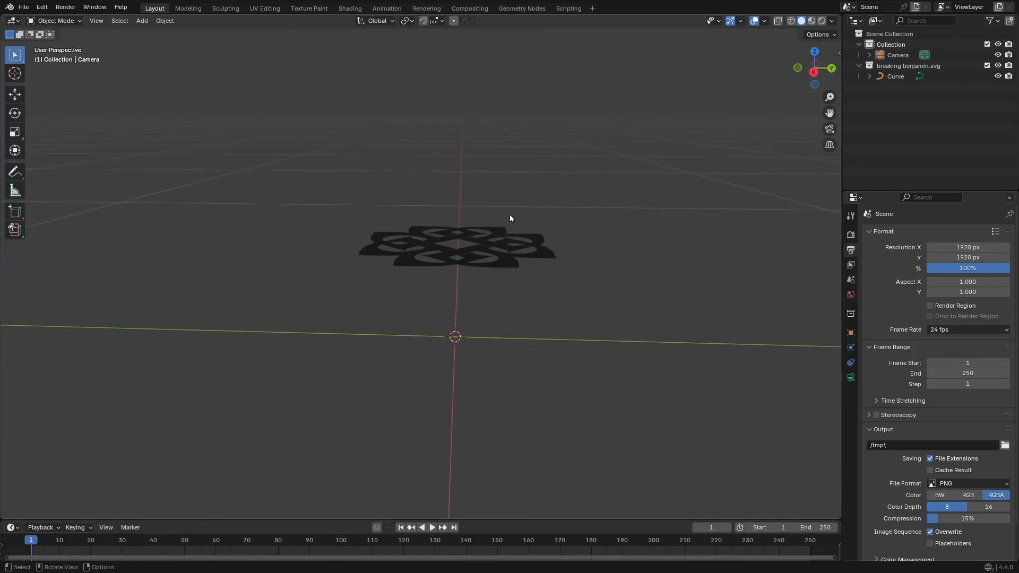
key("KP_1")
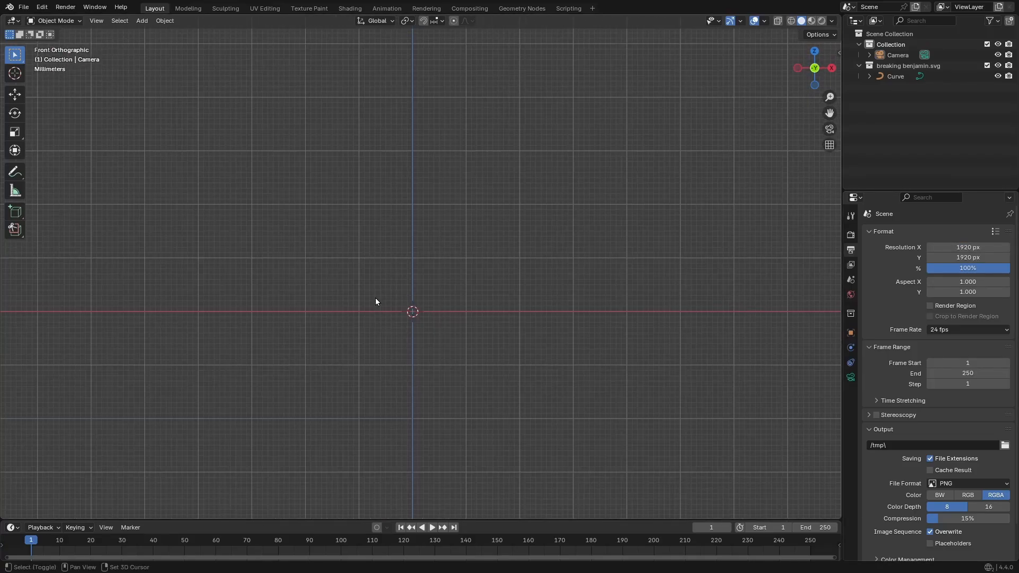
key("KP_0")
scroll(428, 341, "down", 3)
scroll(460, 245, "down", 3)
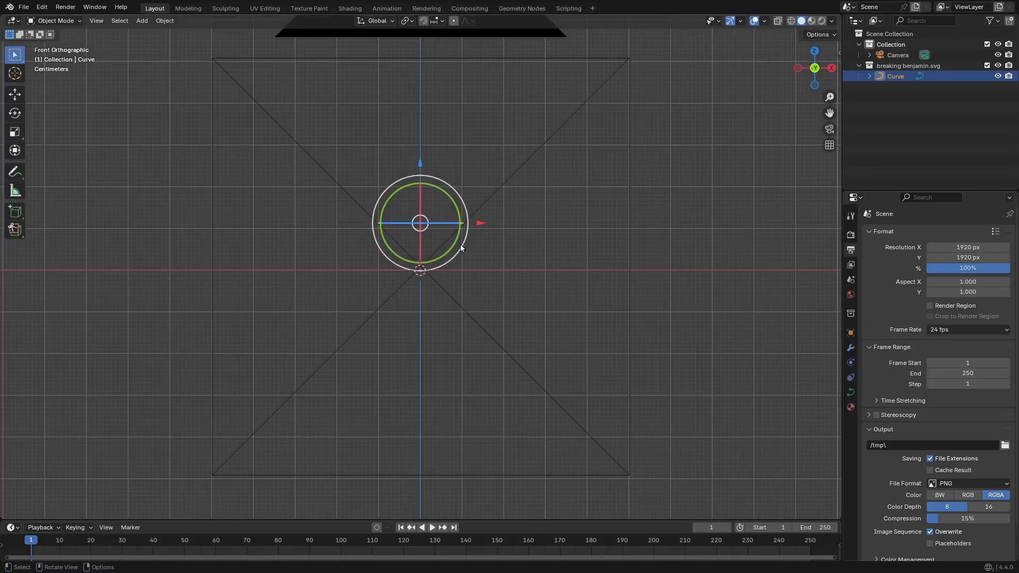
Rotate the emblem curve about the X axis and scale it up.
key("r")
key("x")
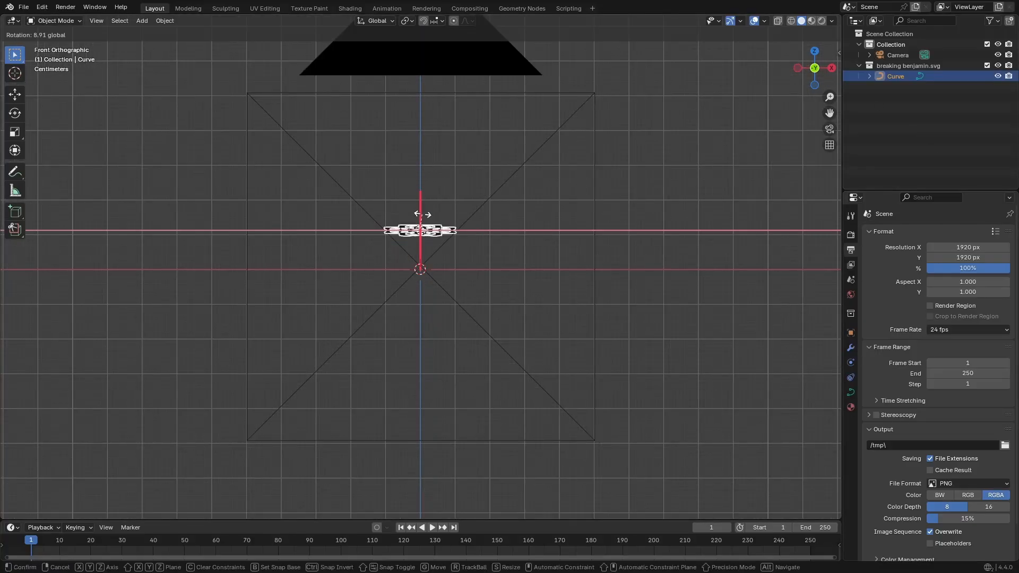
left_click(428, 220)
key("s")
left_click(540, 270)
scroll(540, 270, "down", 6)
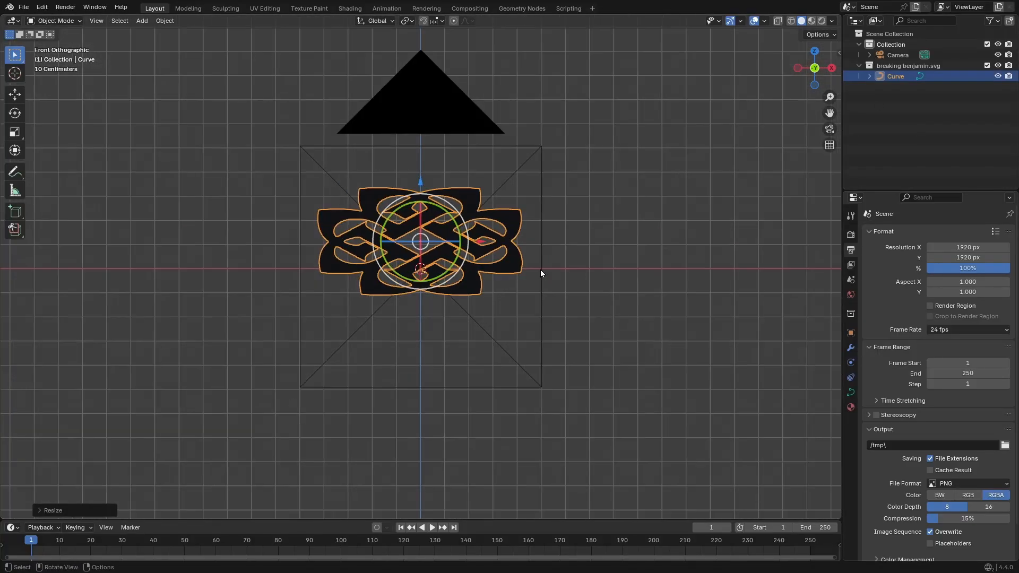
In camera view, tilt the emblem to face the camera, enlarge it to fill most of the frame and raise it along Z.
middle_click_drag(531, 267, 568, 304)
key("KP_1")
key("KP_0")
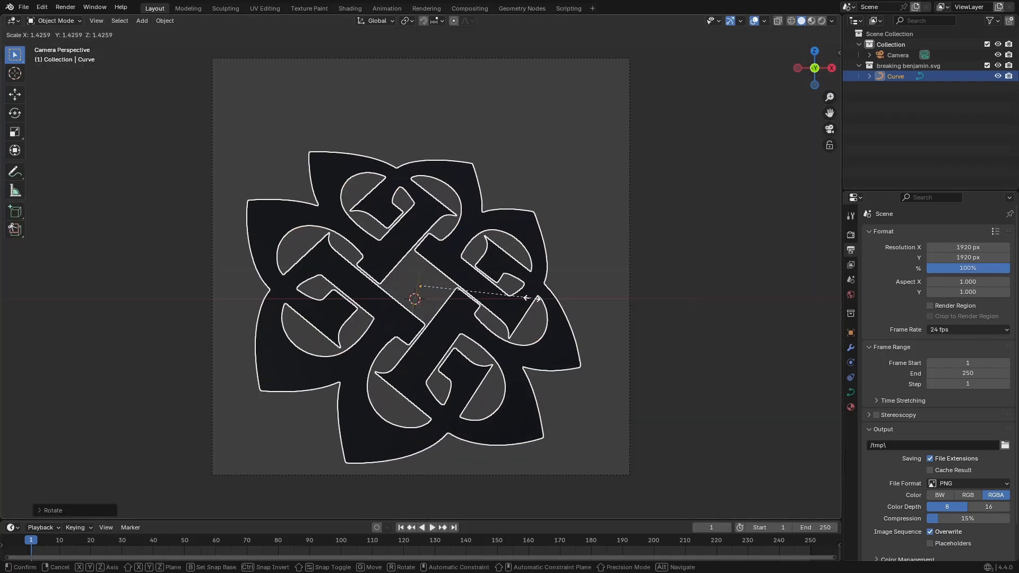
left_click_drag(428, 226, 432, 181)
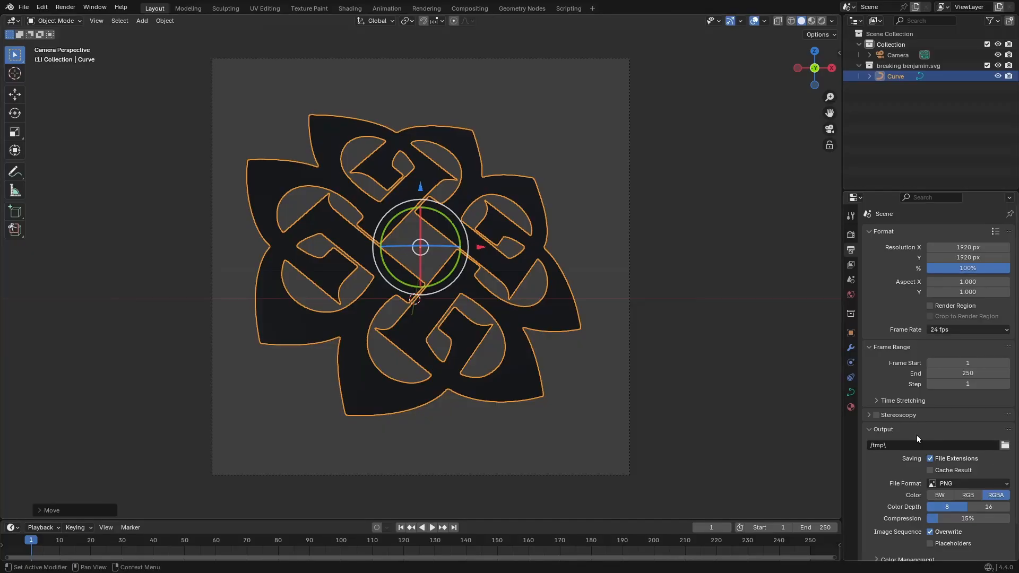
Extrude the emblem curve by 0.01 m and tilt it slightly with a trackball rotation.
left_click(851, 393)
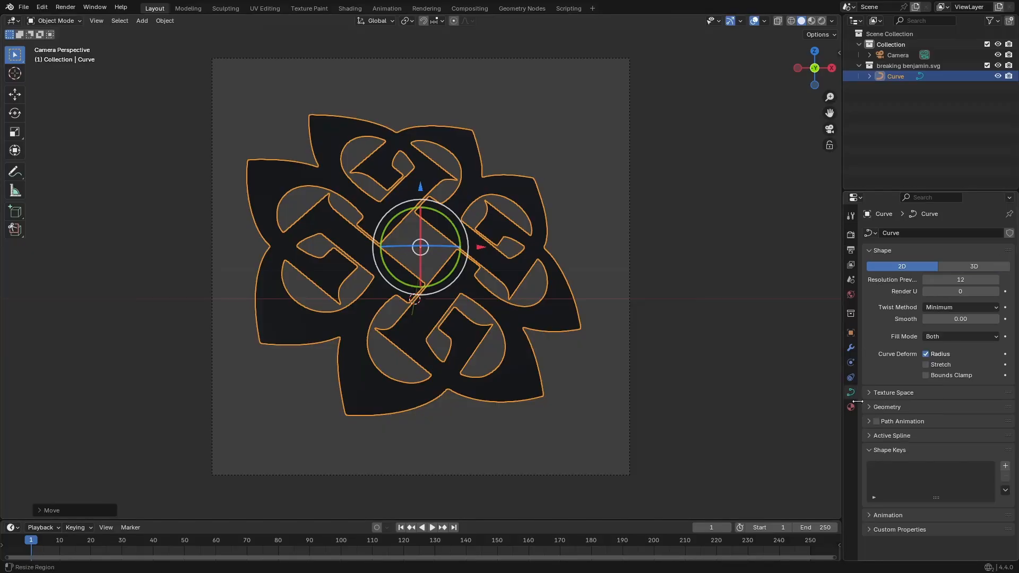
left_click(889, 407)
mouse_move(949, 432)
left_mouse_down()
mouse_move(995, 432)
mouse_move(960, 432)
left_mouse_up()
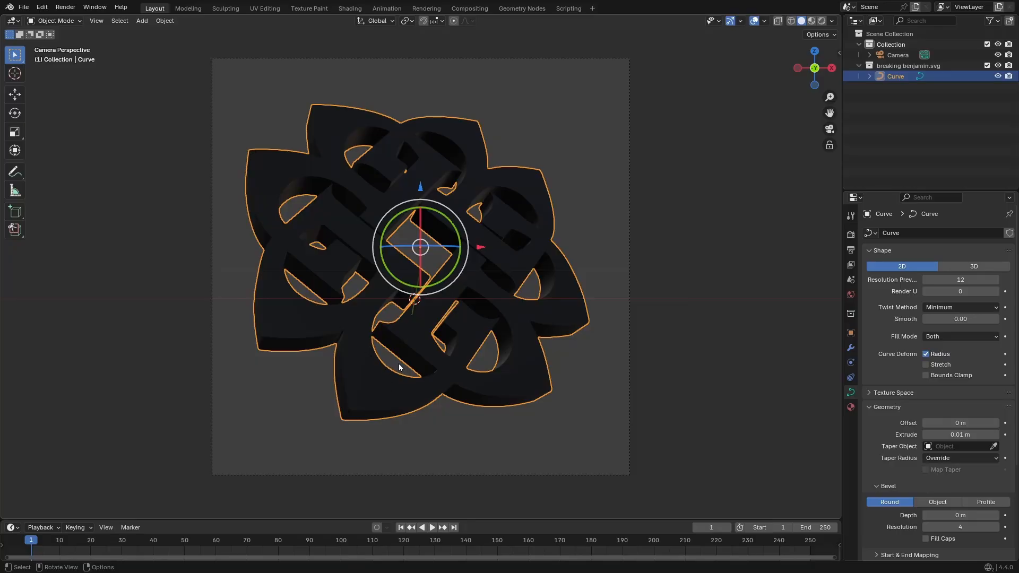
left_click_drag(413, 211, 413, 215)
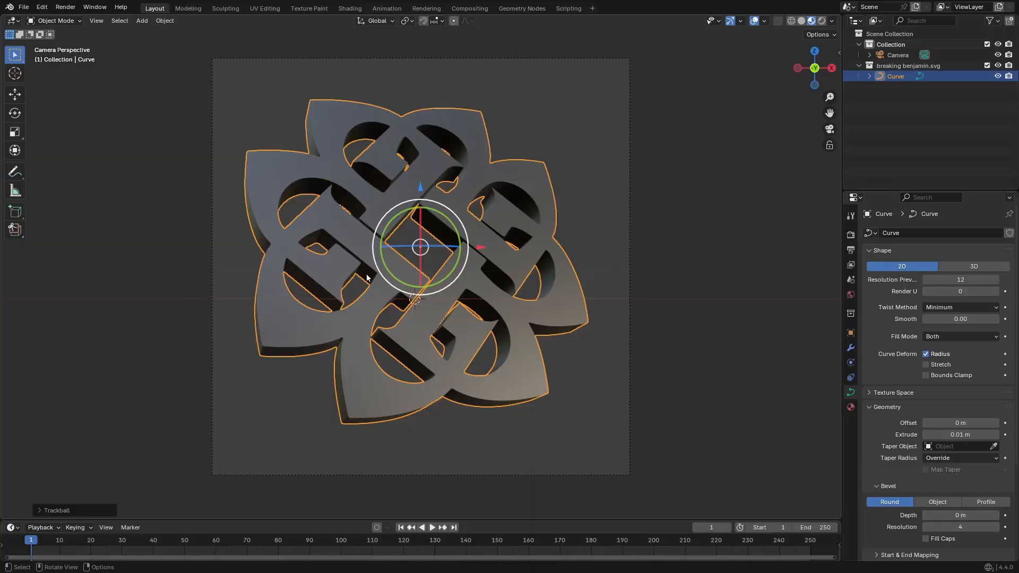
Enable the transparent film background for renders and check that the output format is PNG with RGBA color.
left_click(851, 251)
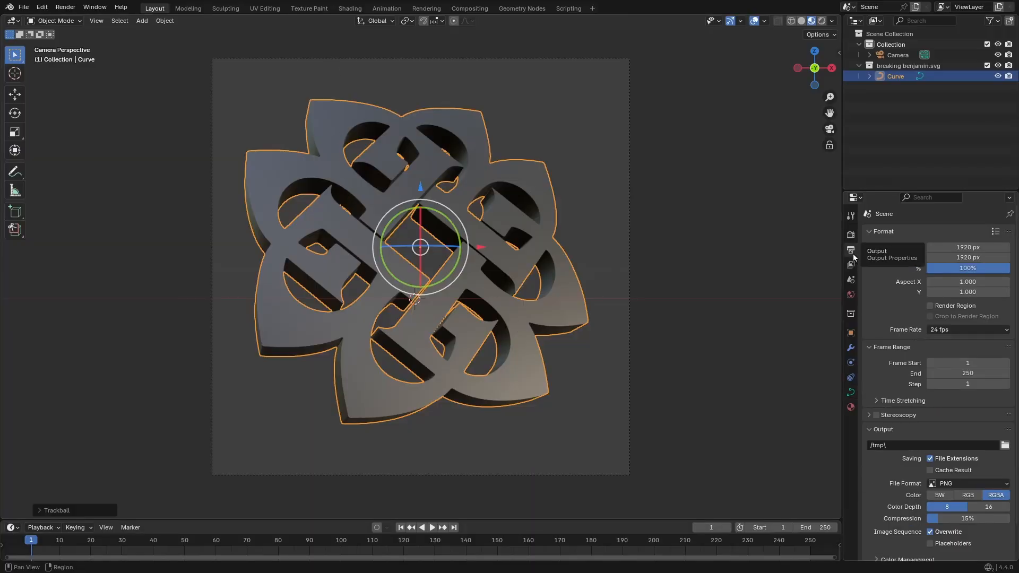
scroll(909, 344, "down", 3)
left_click(851, 235)
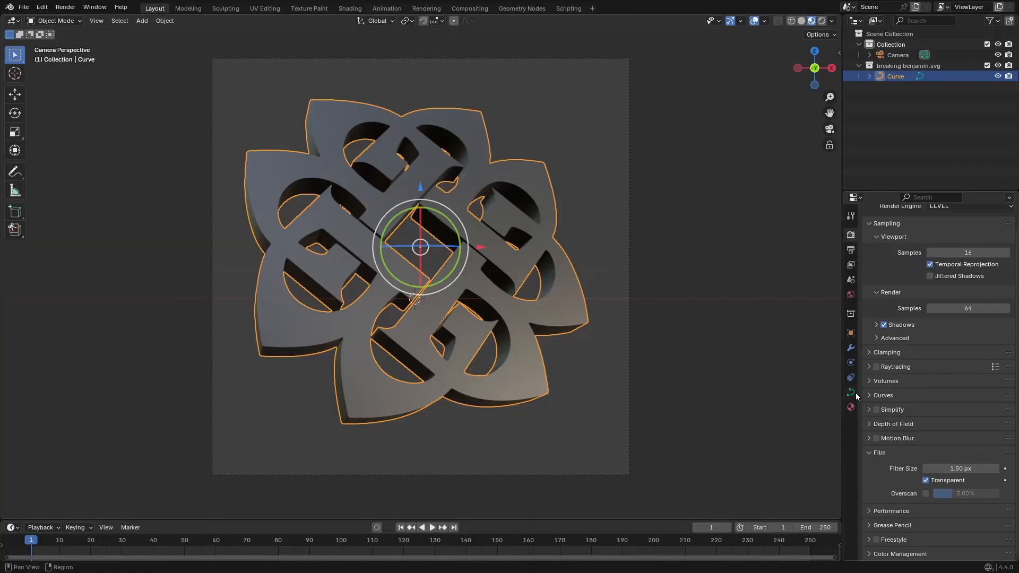
left_click(850, 250)
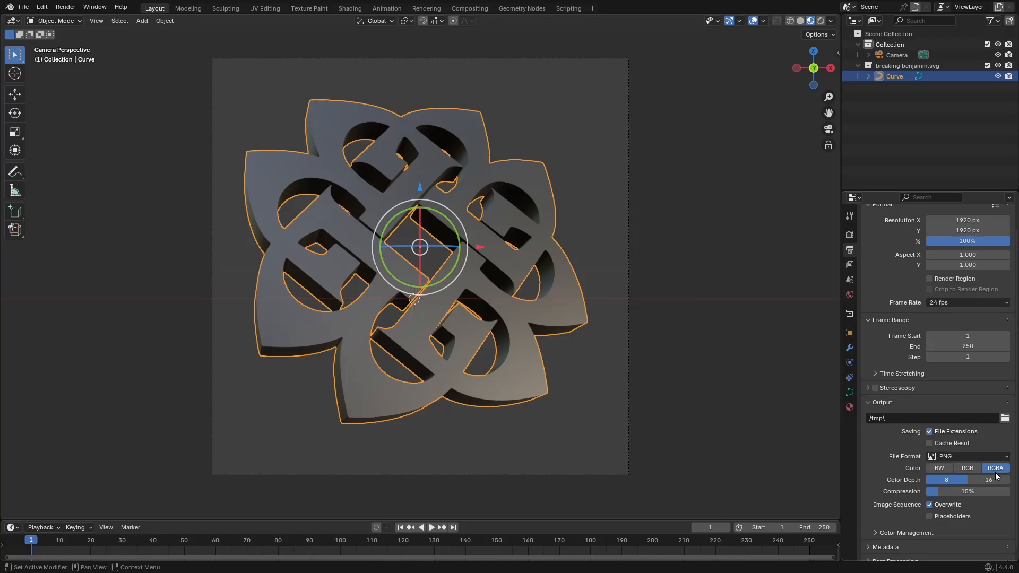
Render the current frame as an image, inspect the result and close the render window.
left_click(65, 7)
left_click(79, 18)
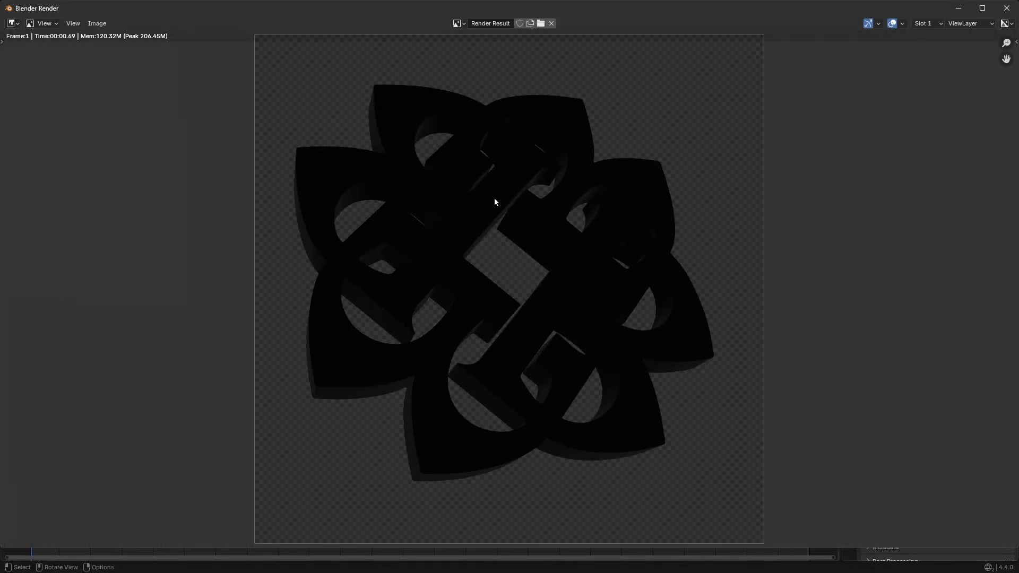
scroll(455, 197, "down", 2)
left_click(1006, 8)
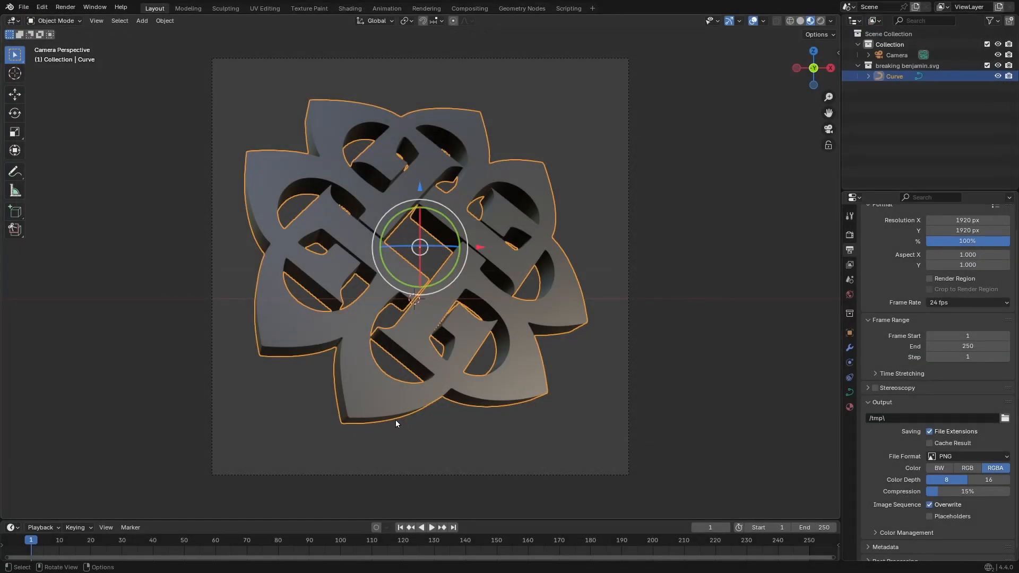
Light the material preview with the scene world and add an area light to the scene.
left_click(830, 21)
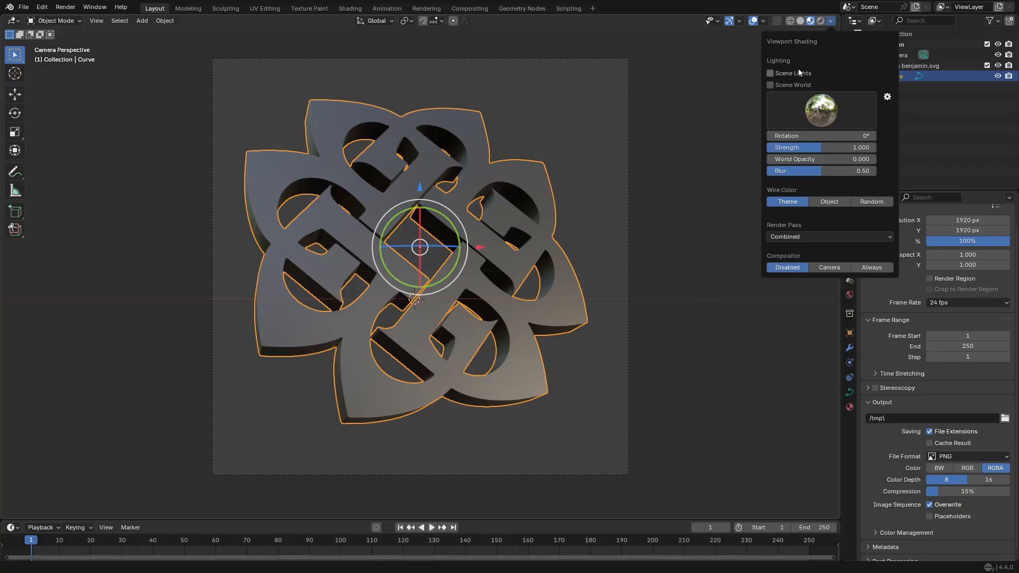
left_click(770, 85)
key("shift+a")
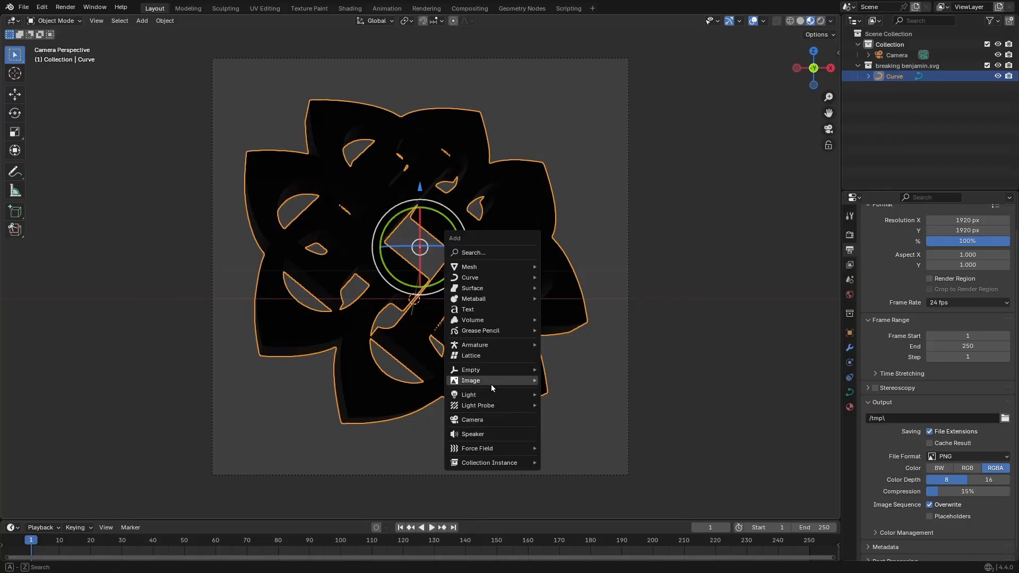
mouse_move(488, 392)
left_click(565, 429)
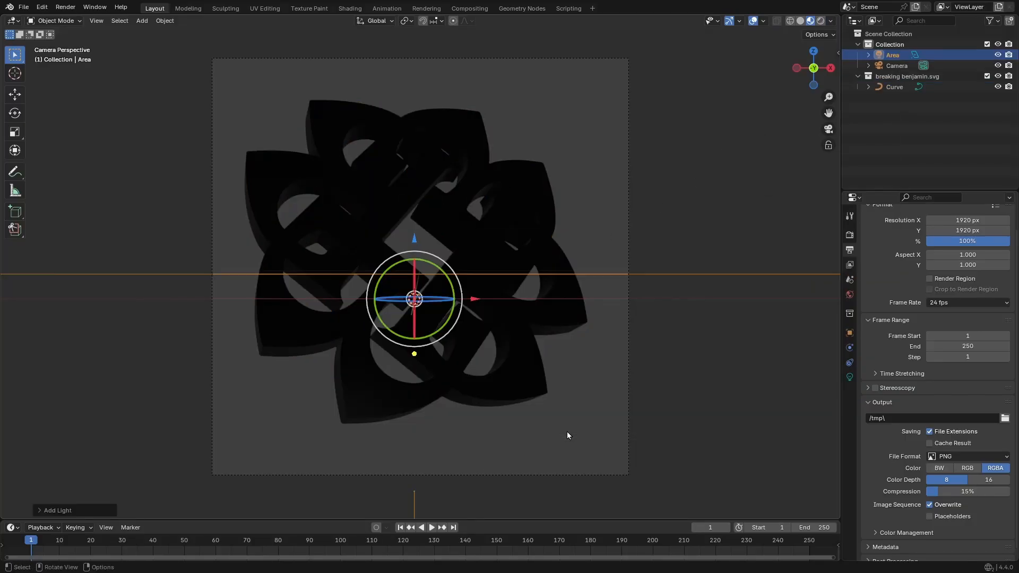
Move the area light above the emblem and scale it up.
left_click_drag(416, 238, 416, 32)
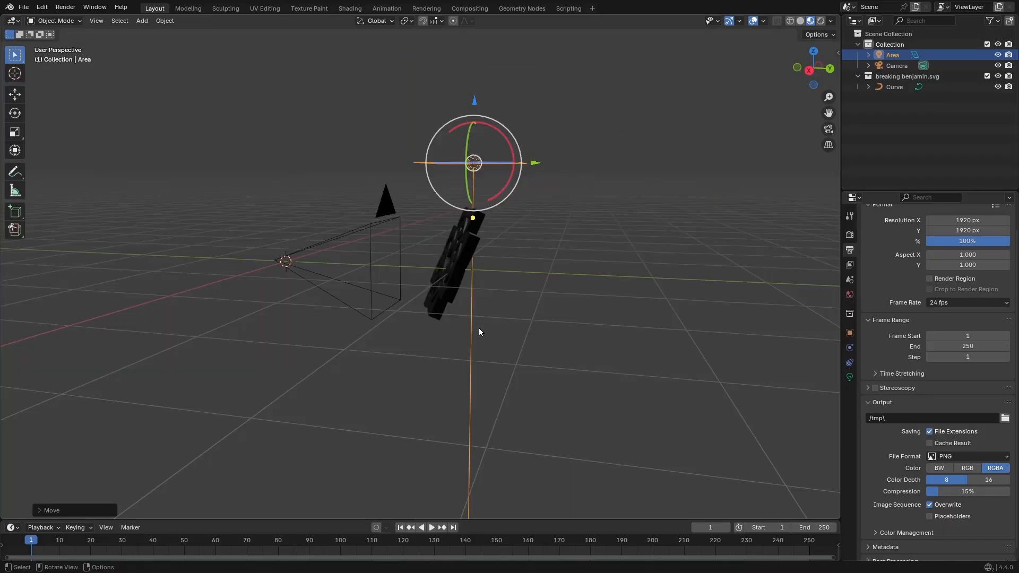
key("KP_0")
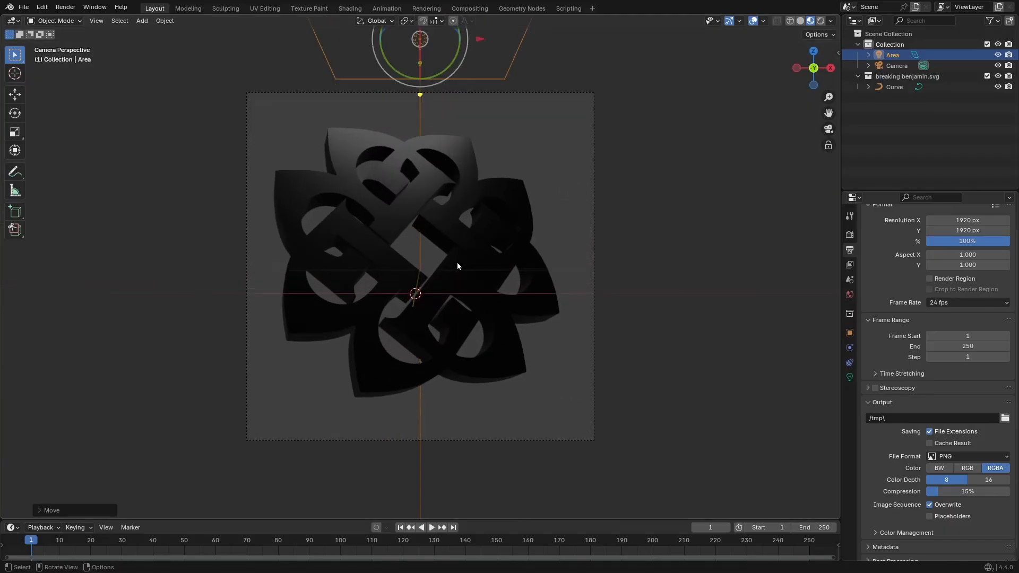
scroll(435, 181, "up", 4, "shift")
scroll(435, 180, "down", 2)
key("s")
left_click(568, 164)
middle_click_drag(579, 166, 499, 193)
scroll(579, 163, "down", 4)
scroll(501, 196, "down", 3)
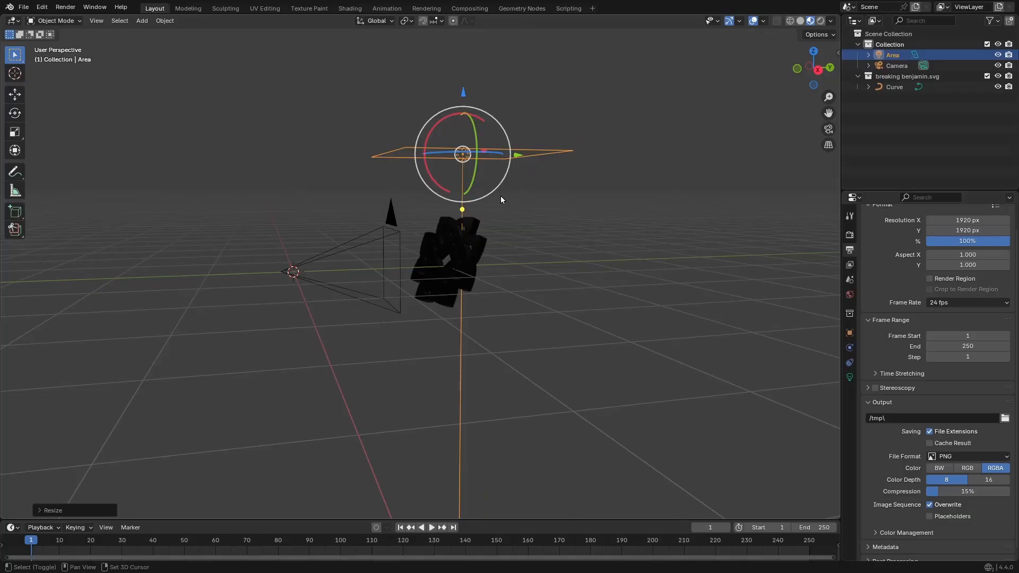
Duplicate the area light along Z to below the emblem and flip the copy about the X axis to point upward.
key("shift+d")
key("z")
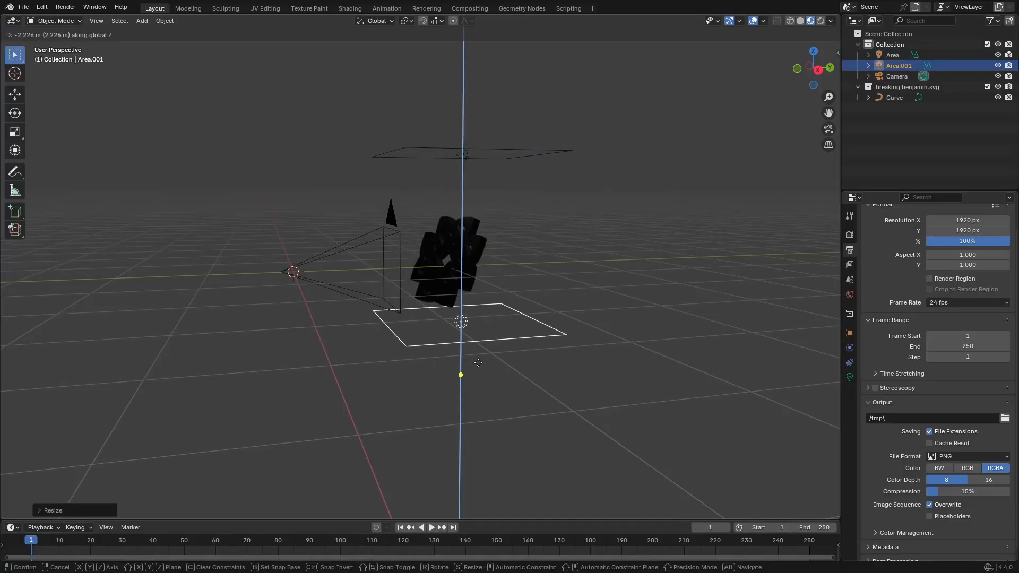
left_click(480, 383)
type("r")
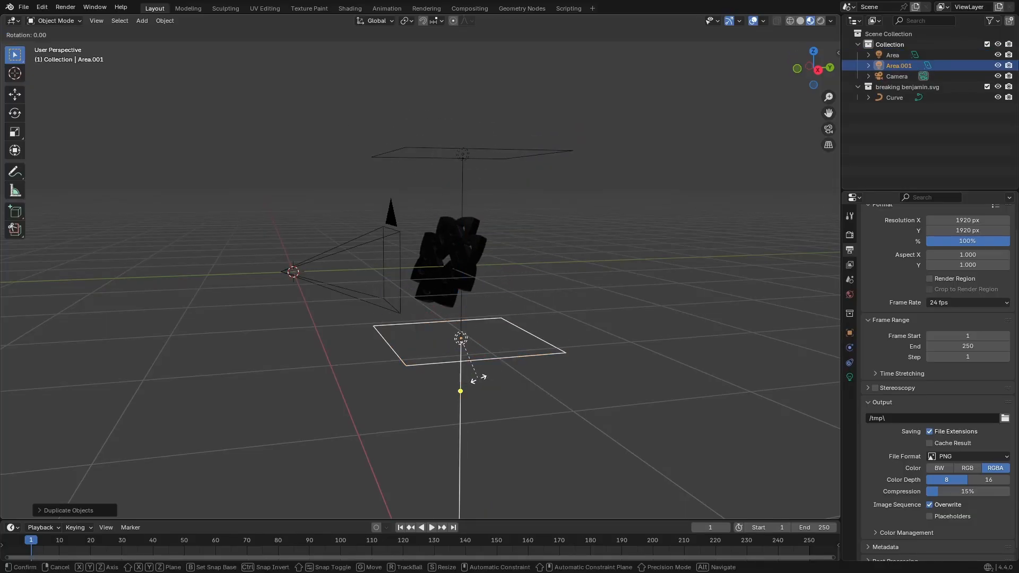
type("x900")
key("Return")
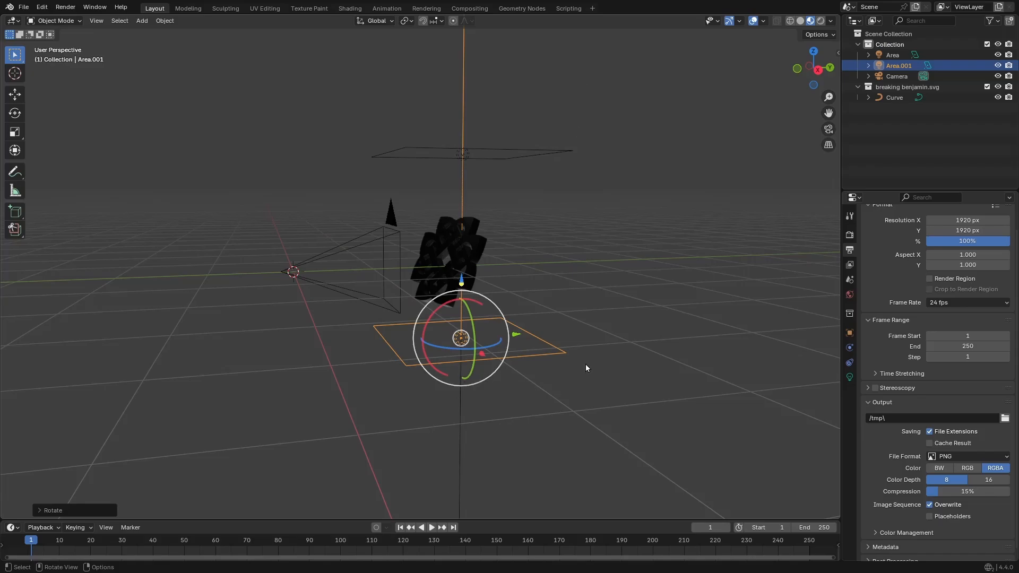
Adjust the upper area light's power, and set the lower area light to 394 W with a size of 1.25 m.
key("KP_0")
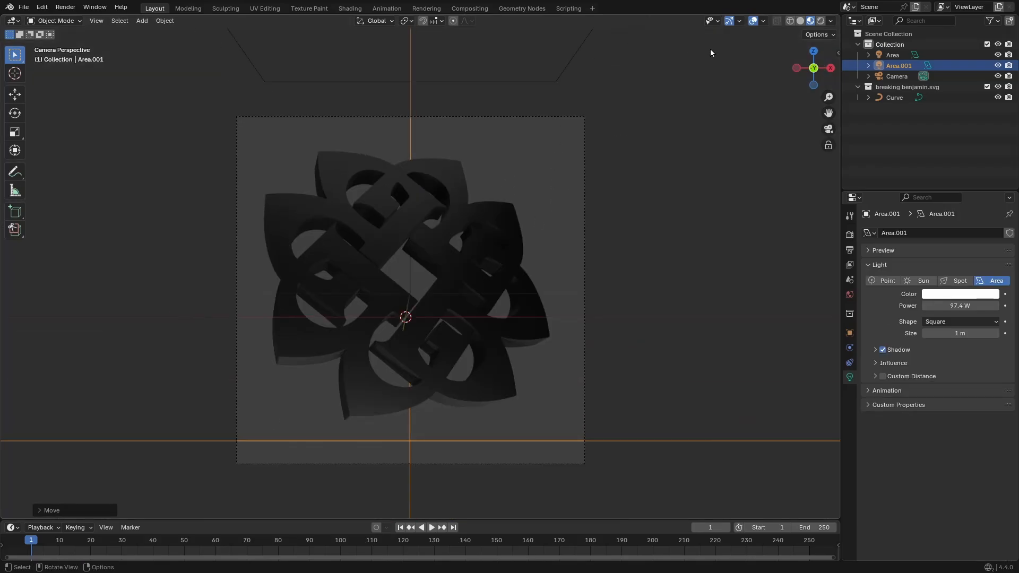
left_click(896, 56)
mouse_move(950, 306)
left_mouse_down()
mouse_move(926, 329)
mouse_move(958, 333)
mouse_move(936, 300)
mouse_move(970, 305)
left_mouse_up()
left_click(914, 66)
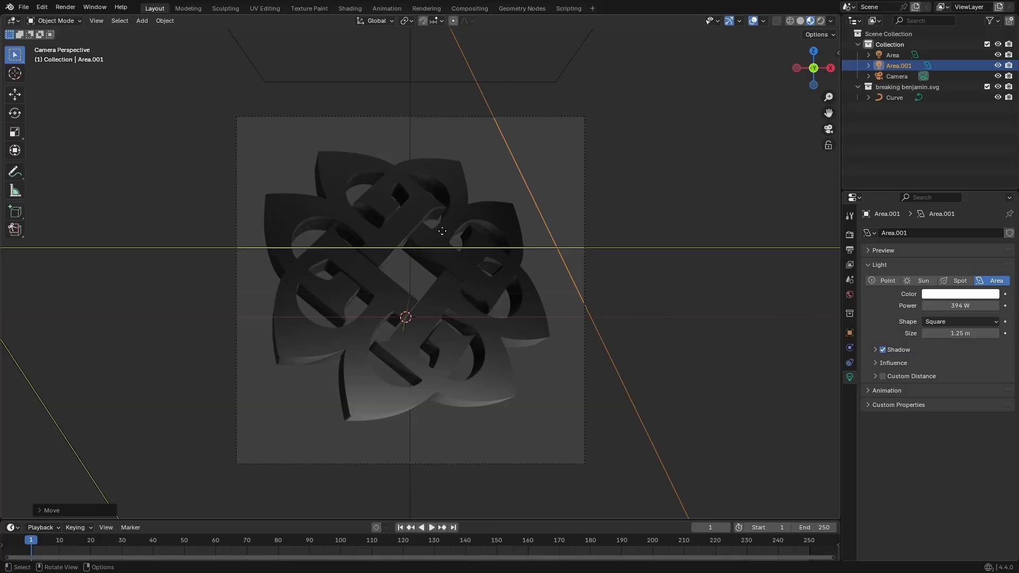
Render the emblem again with the two area lights and inspect the full image.
scroll(442, 230, "up", 2)
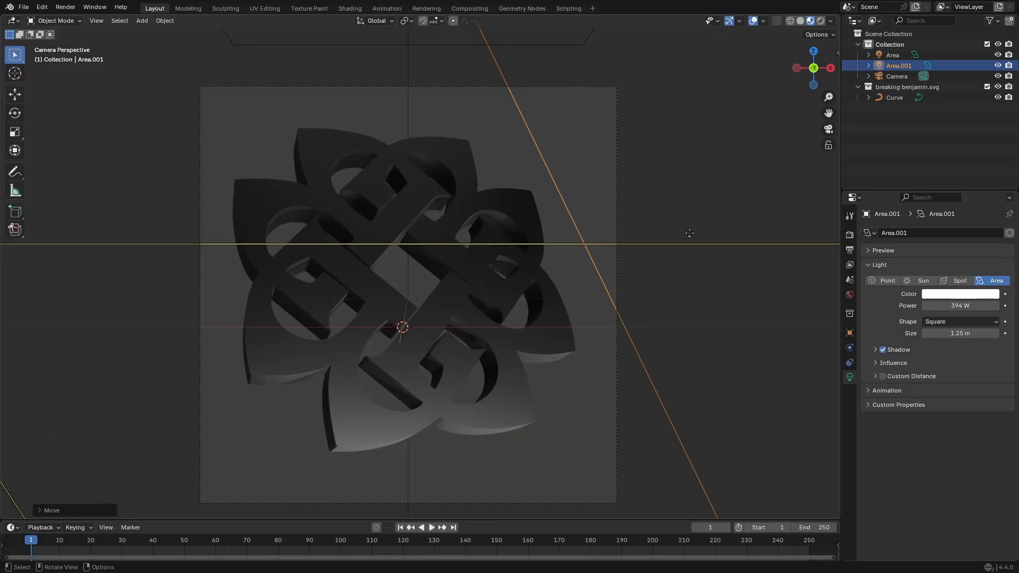
key("F12")
scroll(478, 242, "down", 4)
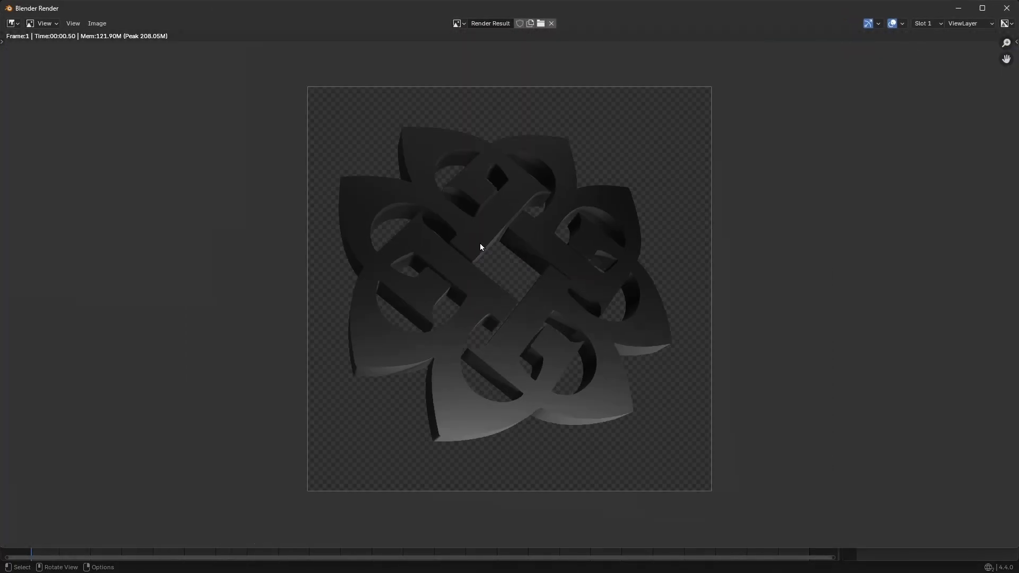
Inspect the rendered emblem up close and close the render window.
scroll(486, 242, "up", 2)
scroll(491, 241, "up", 1)
scroll(496, 238, "down", 3)
left_click(1006, 8)
Render the image once more, save it as an RGBA PNG named Breaking Benjaming in Downloads, and close the render window.
left_click(68, 8)
left_click(70, 12)
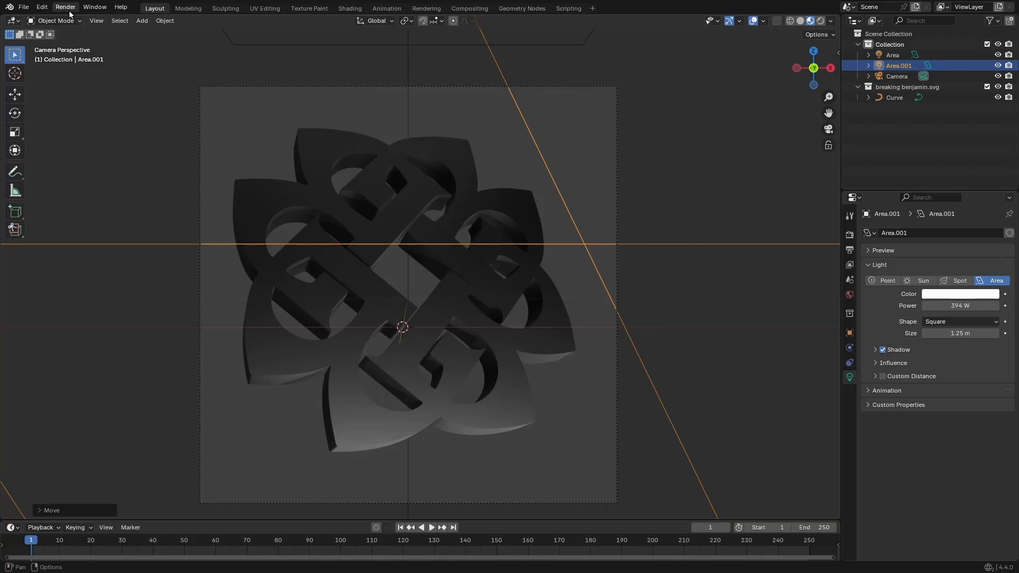
left_click(70, 9)
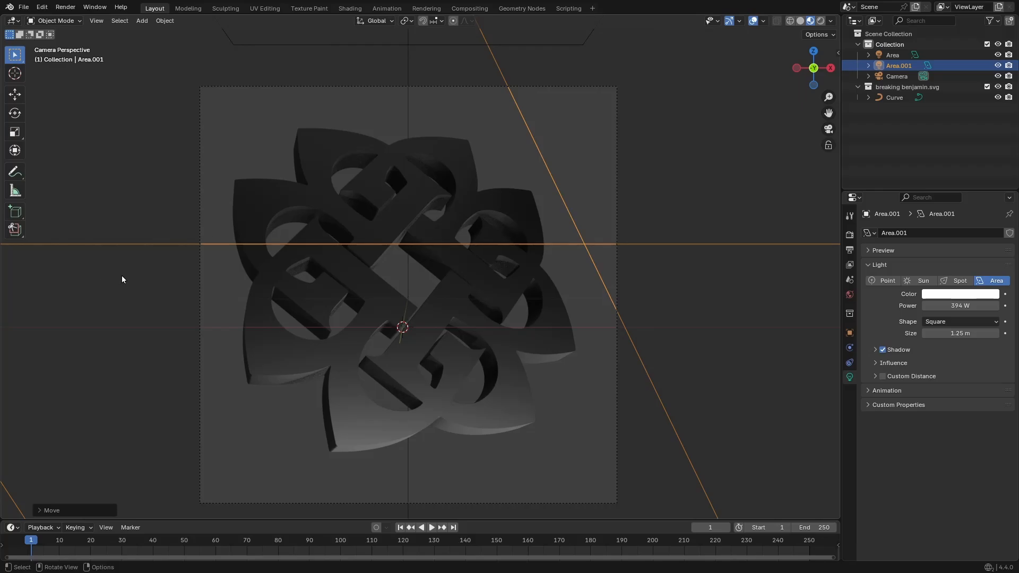
left_click(64, 8)
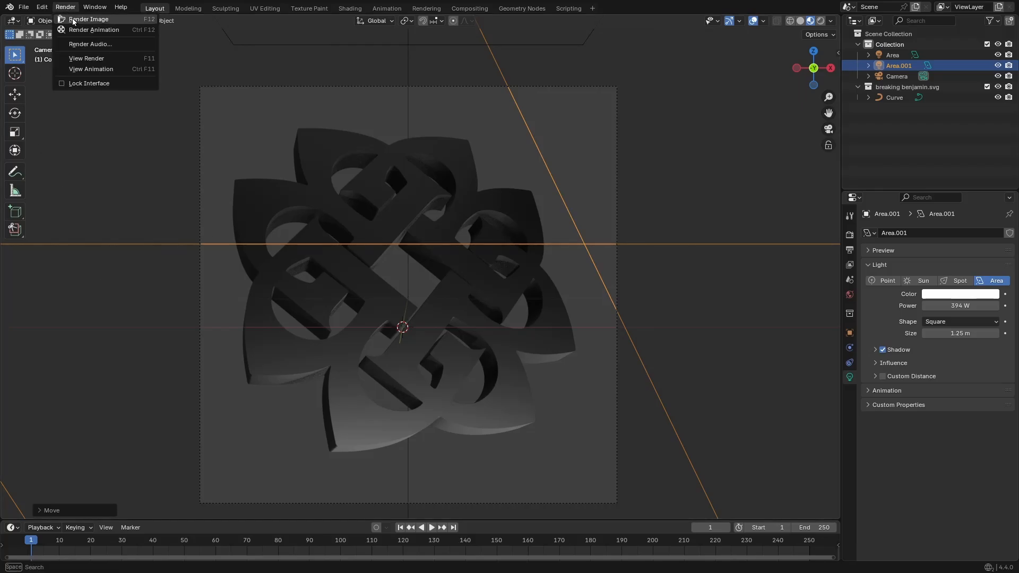
left_click(75, 19)
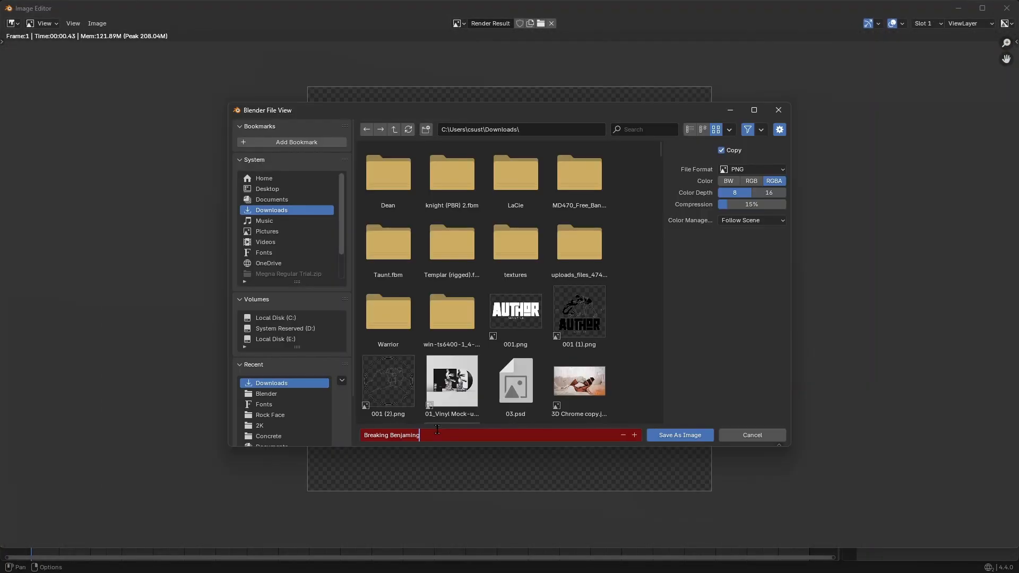
key("Return")
left_click(1006, 8)
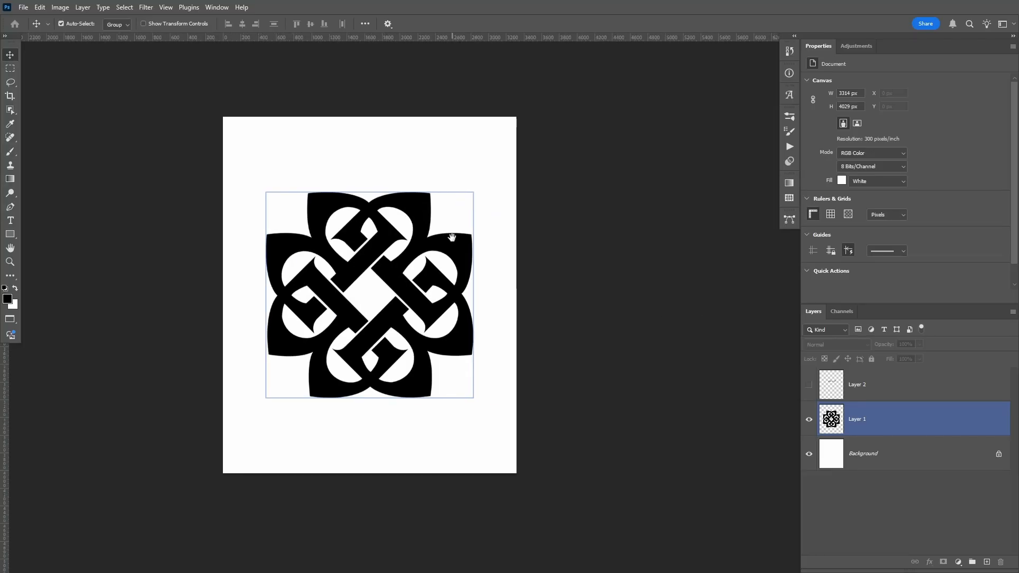
Switch to the Photoshop poster document, hide the flat emblem on Layer 1, and place the Breaking Benjaming render centered on the canvas.
left_click(469, 264)
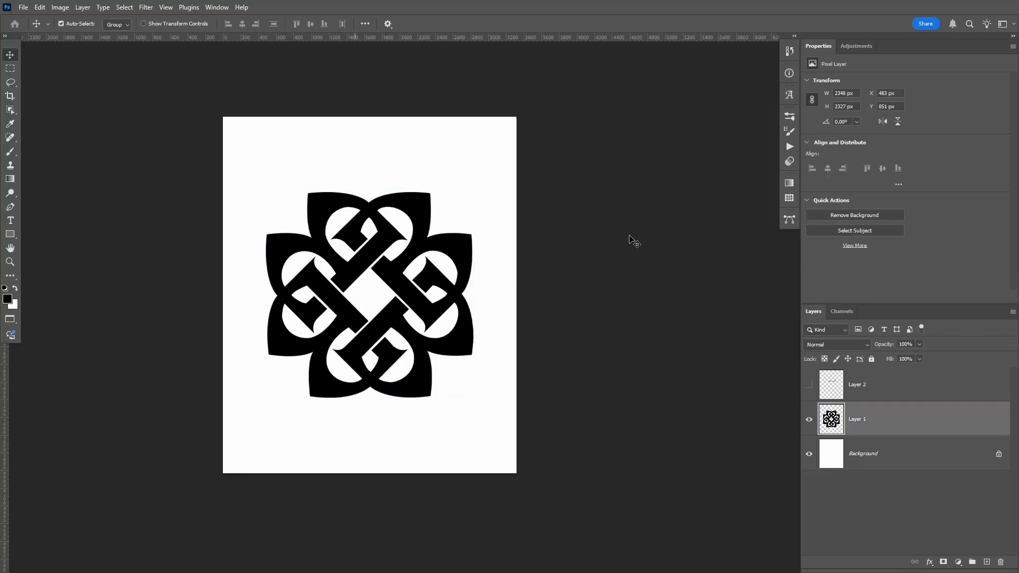
left_click(809, 420)
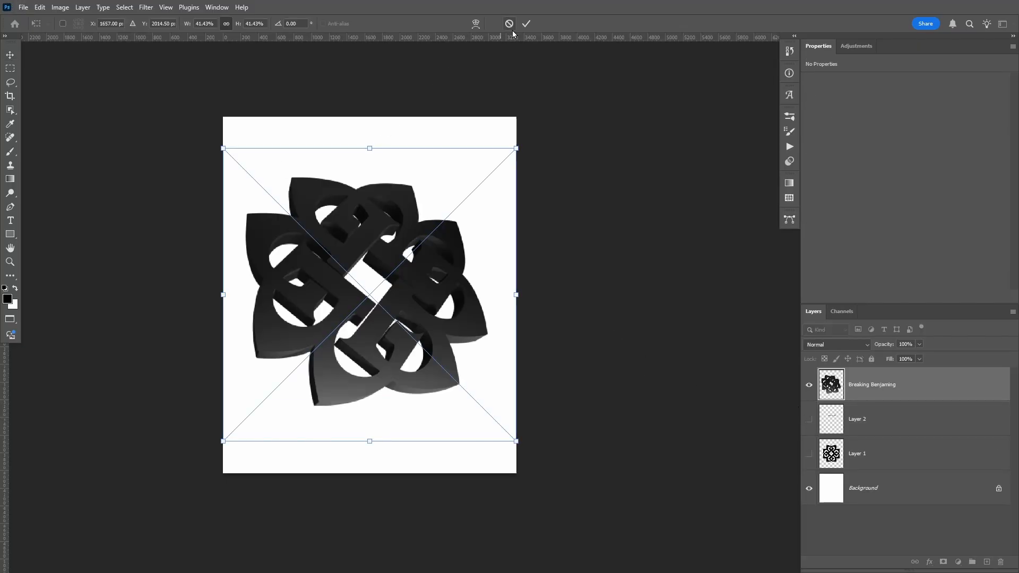
left_click(526, 24)
scroll(391, 232, "up", 3, "alt")
scroll(378, 353, "down", 2, "alt")
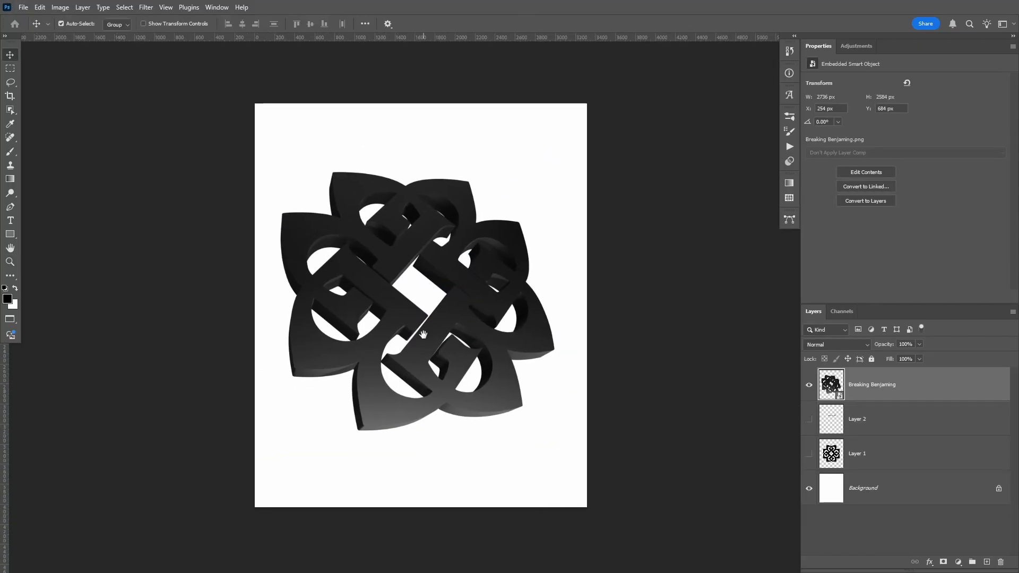
Add a solid color fill layer in black 000000 above the Background layer and delete its layer mask.
left_click(903, 489)
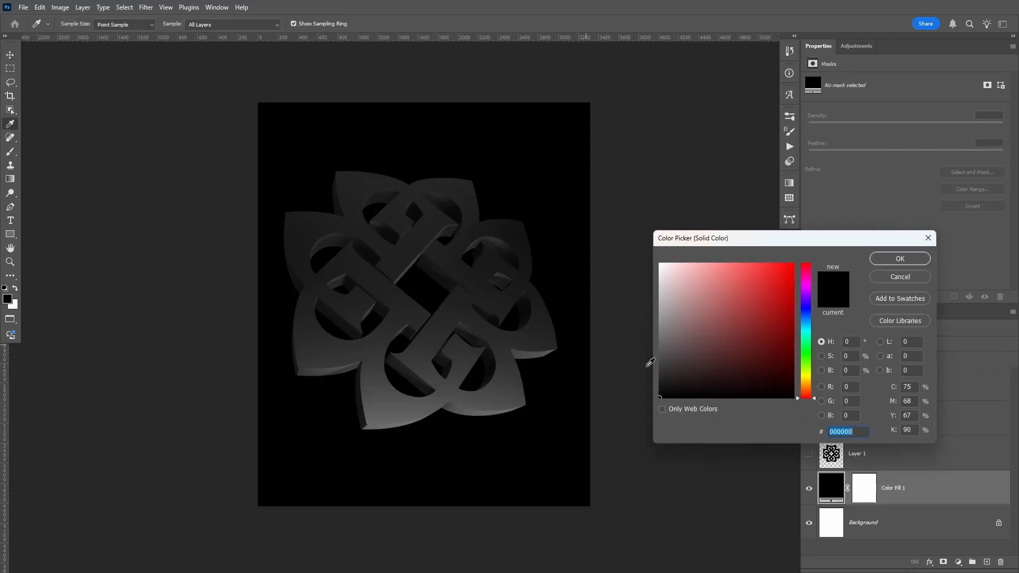
left_click(919, 263)
left_click(864, 488)
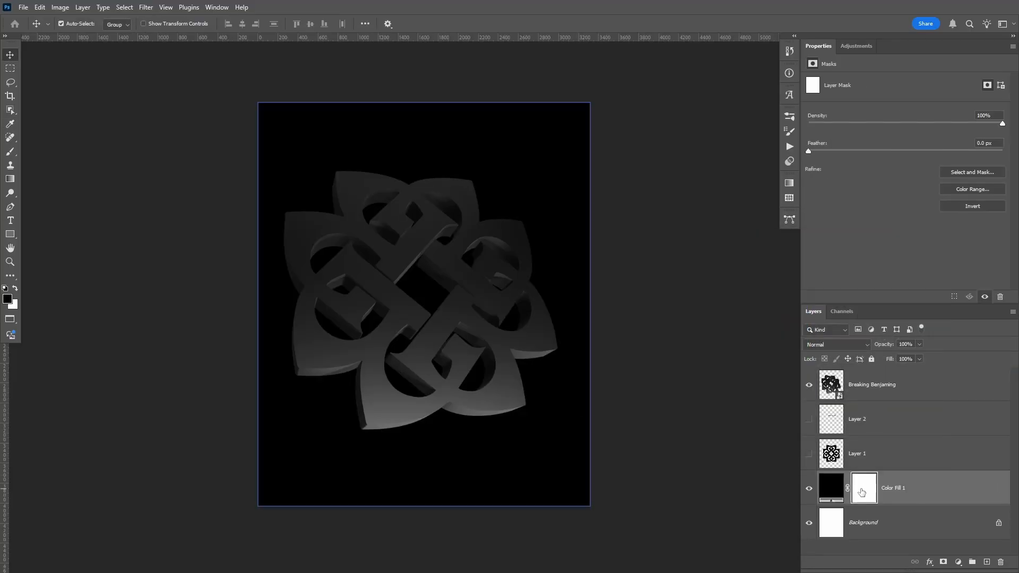
right_click(864, 488)
left_click(888, 411)
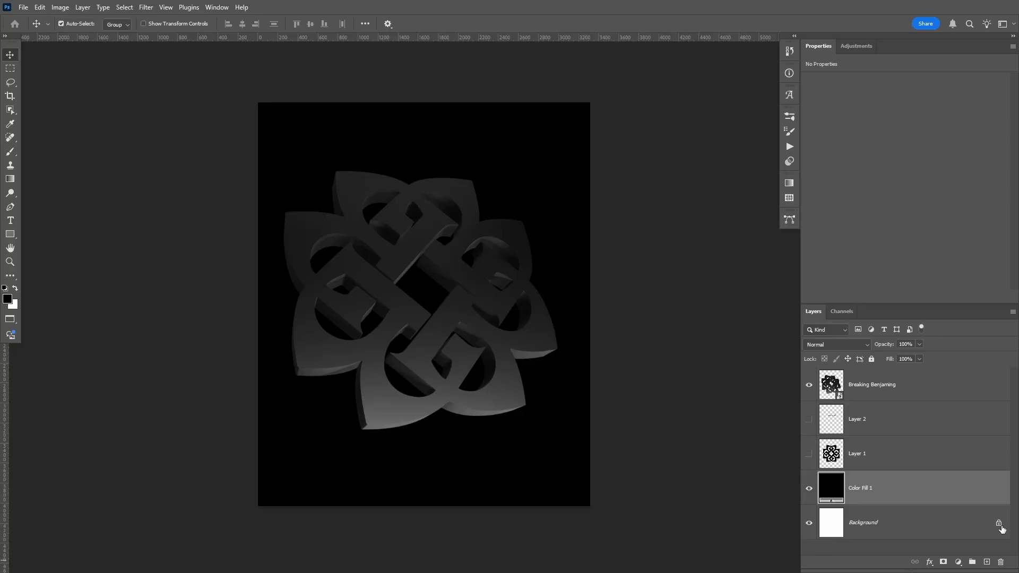
Unlock and delete the white Background layer, keeping the black fill layer as the backdrop.
left_click(999, 525)
key("Delete")
left_click(451, 384)
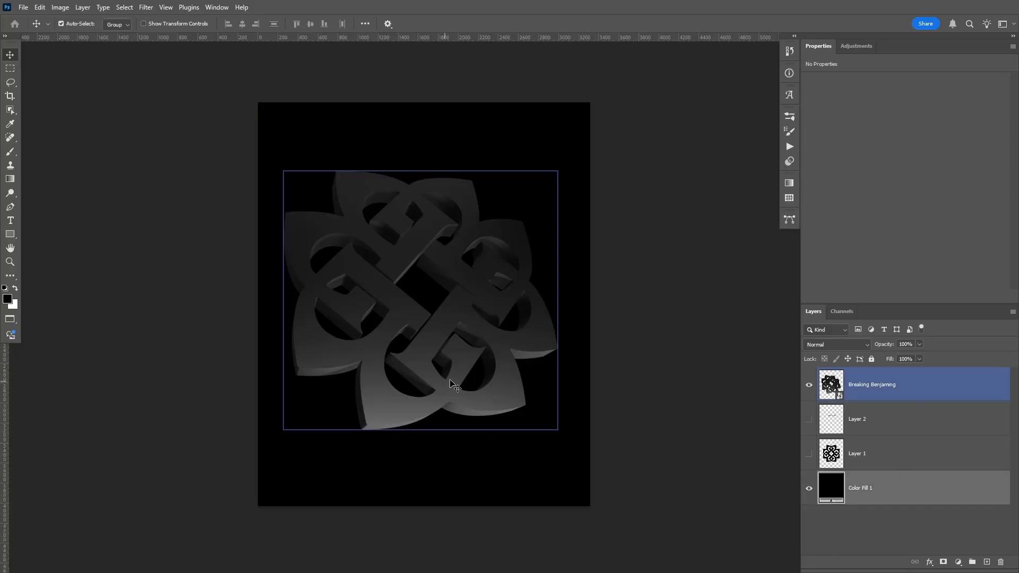
left_click(911, 502)
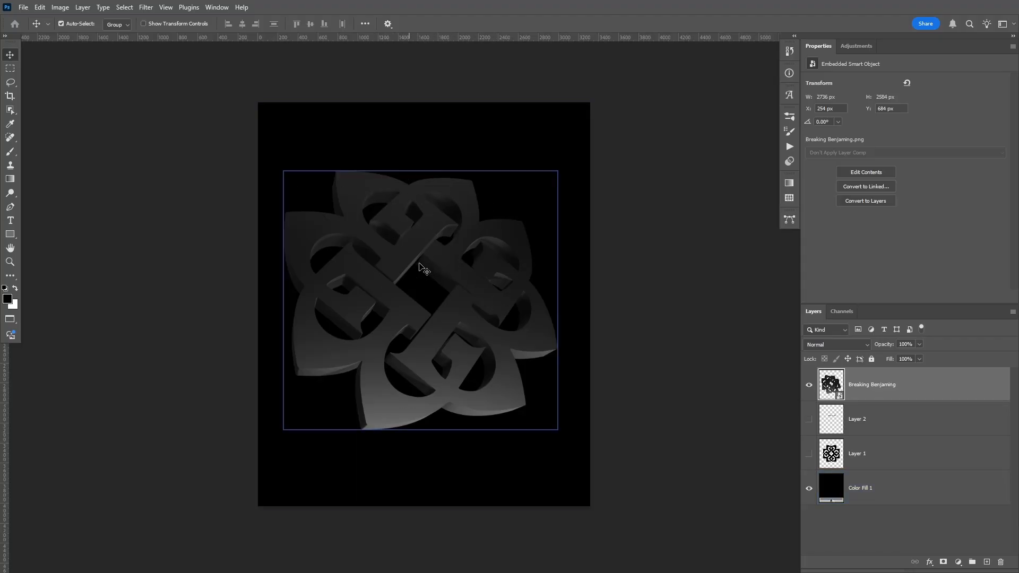
Show the band name on Layer 2 and apply a white Color Overlay to it.
left_click(809, 419)
double_click(887, 421)
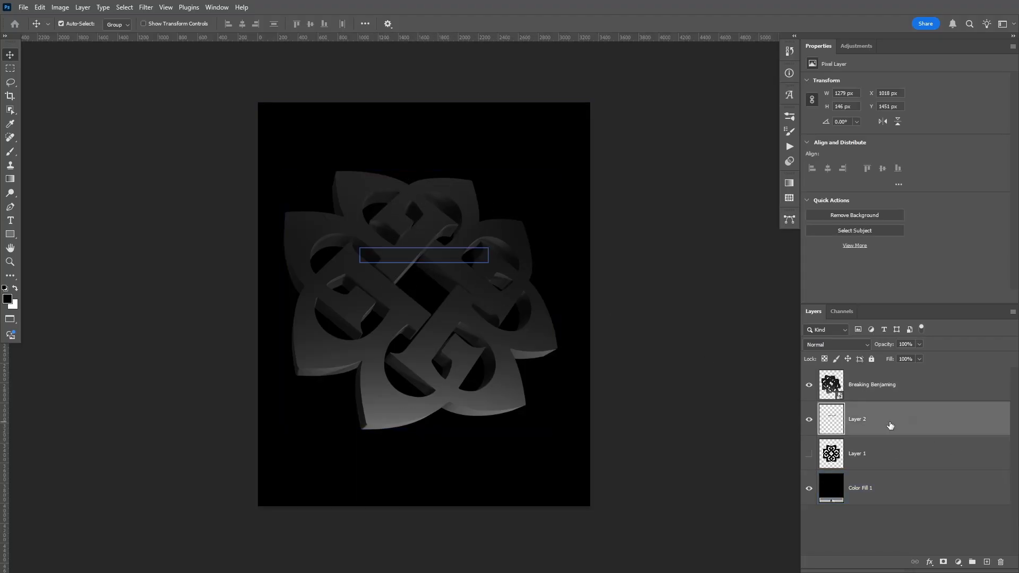
left_click(616, 329)
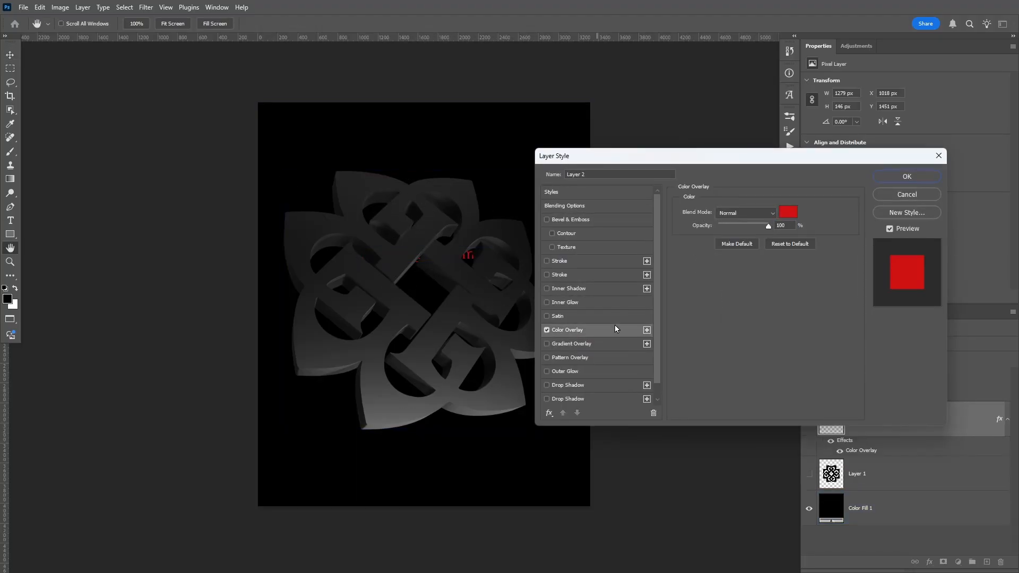
left_click(790, 215)
left_click_drag(691, 268, 657, 256)
left_click(887, 259)
left_click(897, 178)
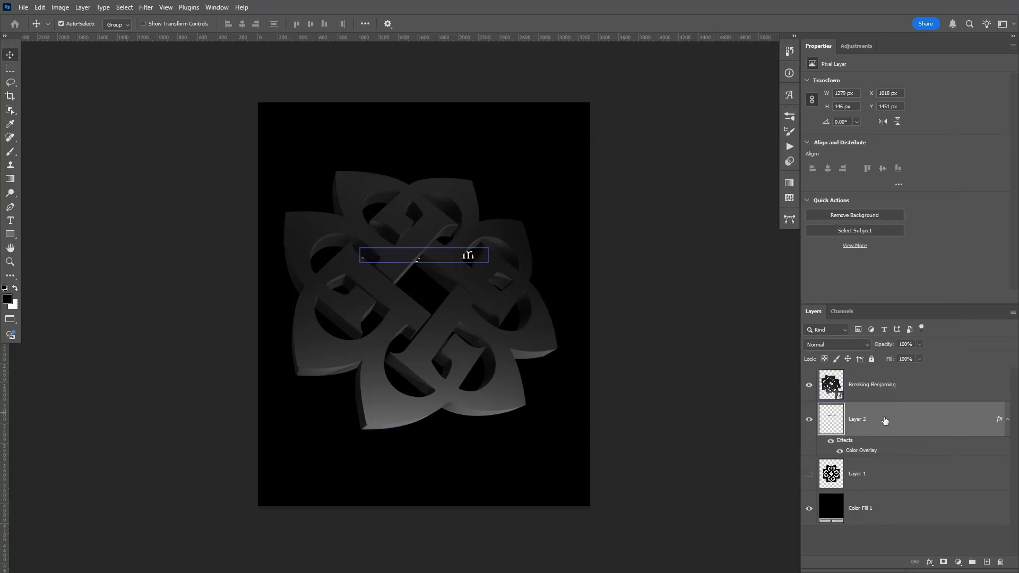
Convert Layer 2 to a smart object, then scale the band name to about 241% and center it above the emblem.
right_click(885, 421)
left_click(932, 304)
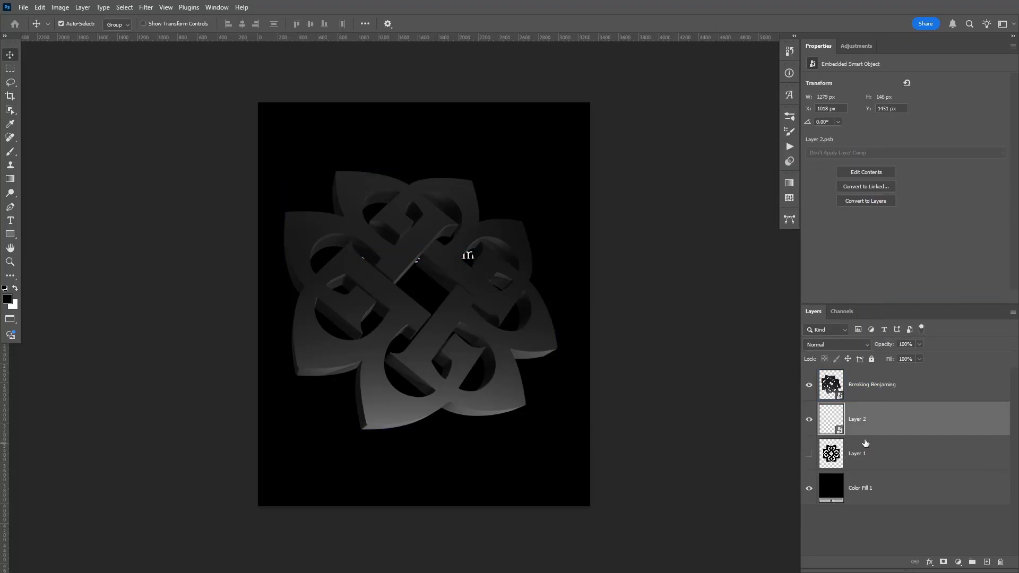
key("ctrl+t")
left_click_drag(422, 242, 453, 148)
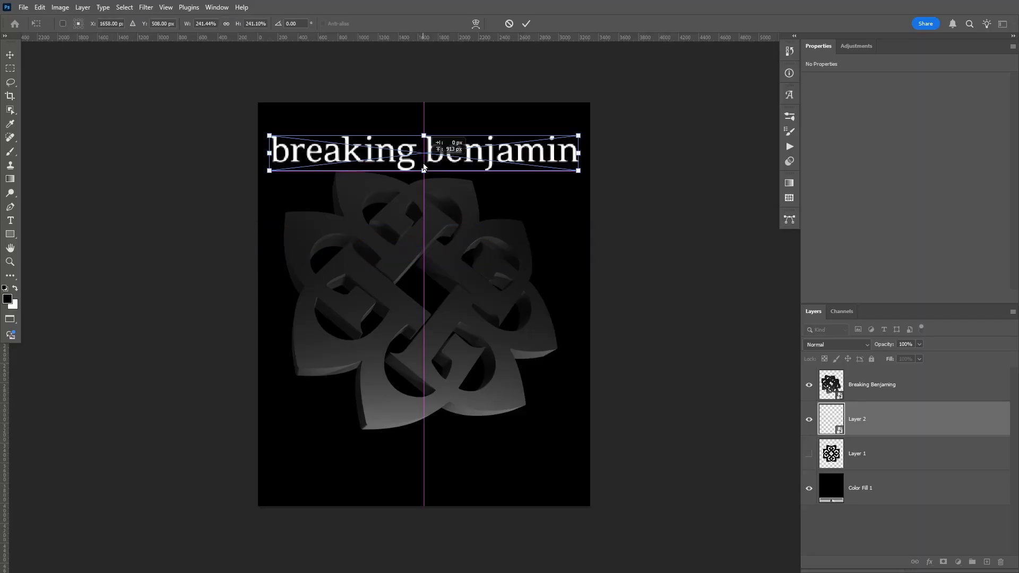
key("Return")
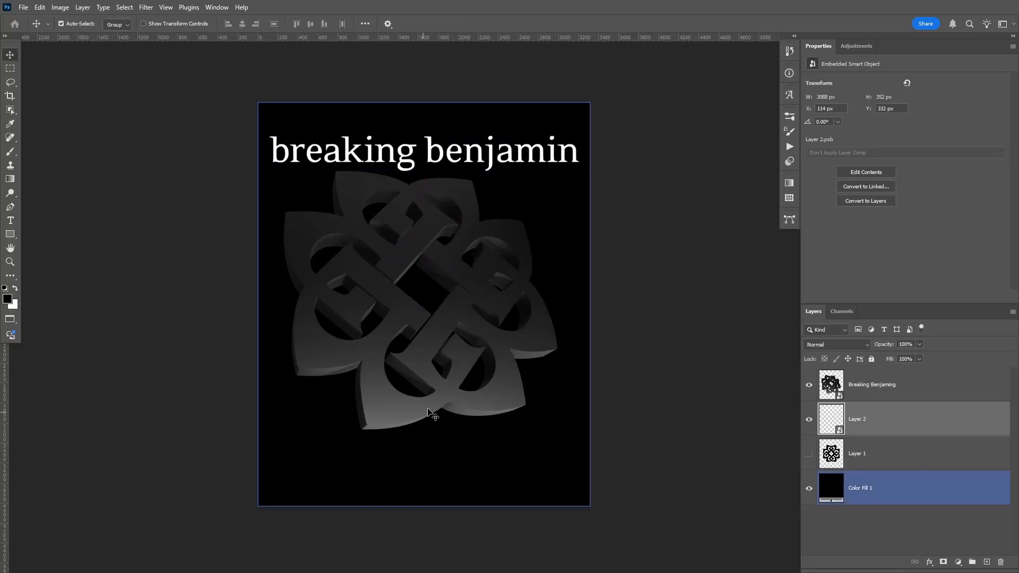
Select the word "benjamin" with a rectangular marquee and copy it to a new layer.
key("m")
left_click_drag(419, 124, 498, 167)
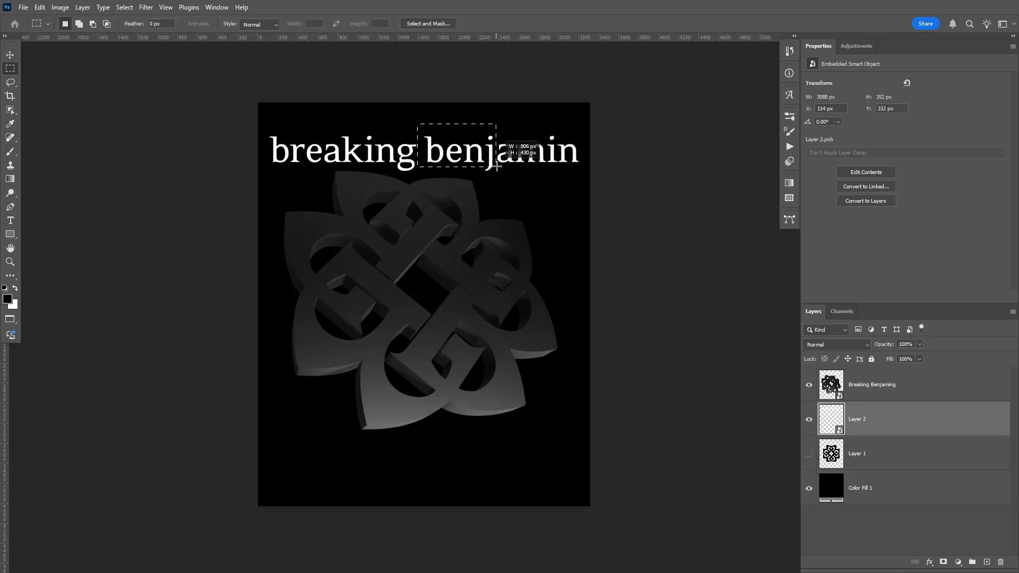
key("ctrl+d")
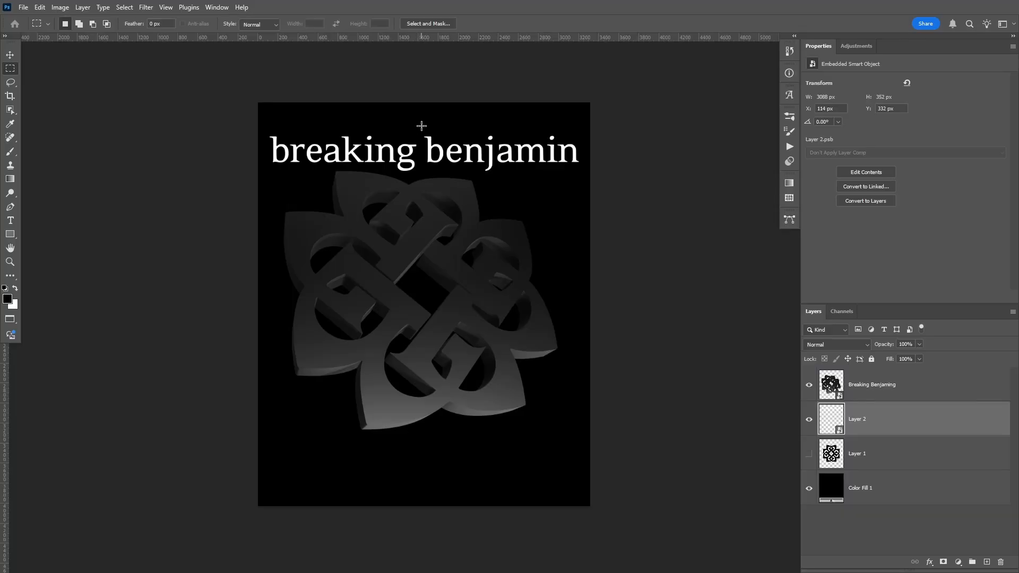
left_click_drag(421, 126, 582, 176)
key("ctrl+j")
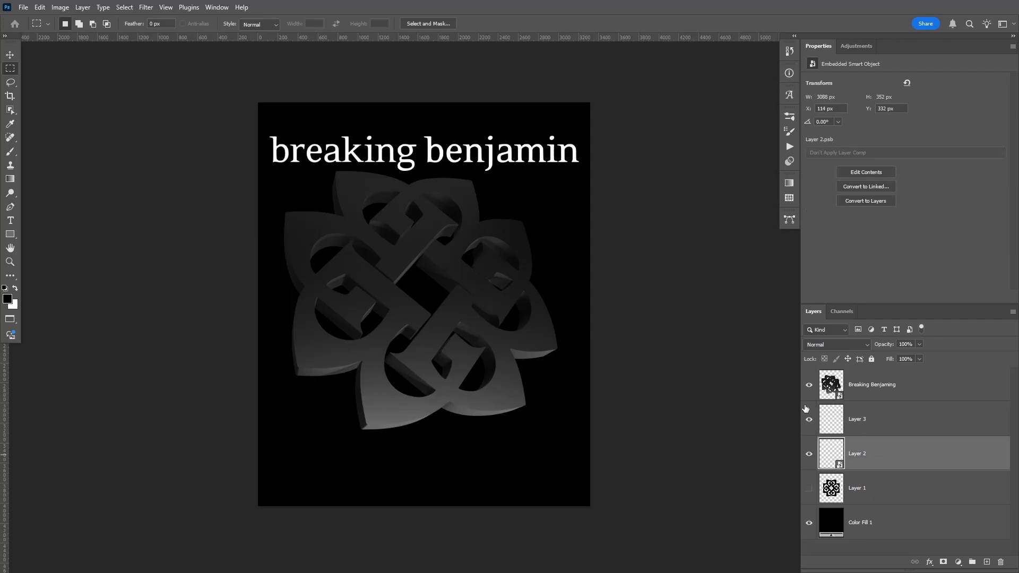
Add a layer mask to Layer 2 that hides the word "benjamin", hide Layer 3, and clear the selection.
left_click(944, 562)
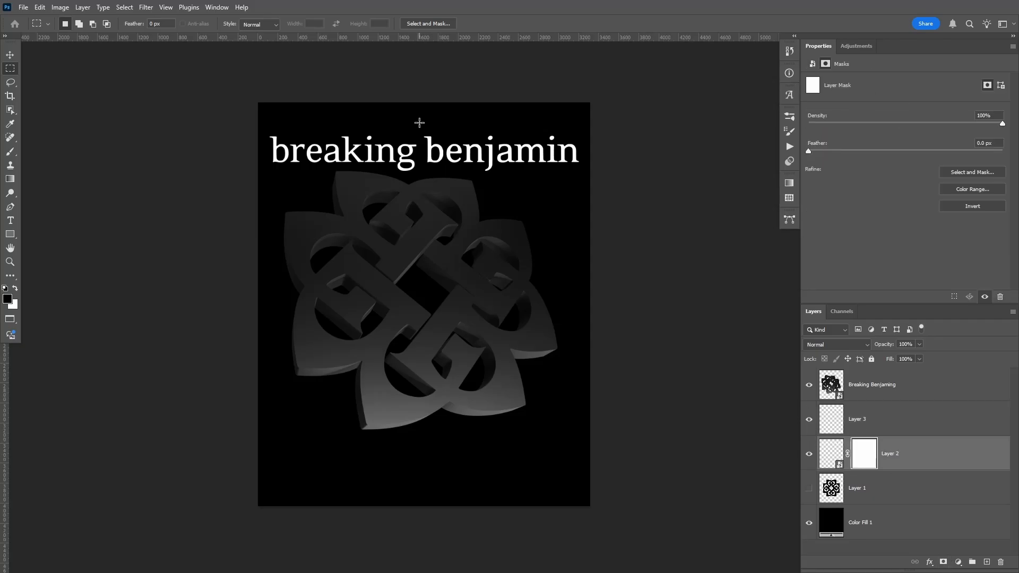
left_click_drag(417, 113, 423, 186)
key("alt+BackSpace")
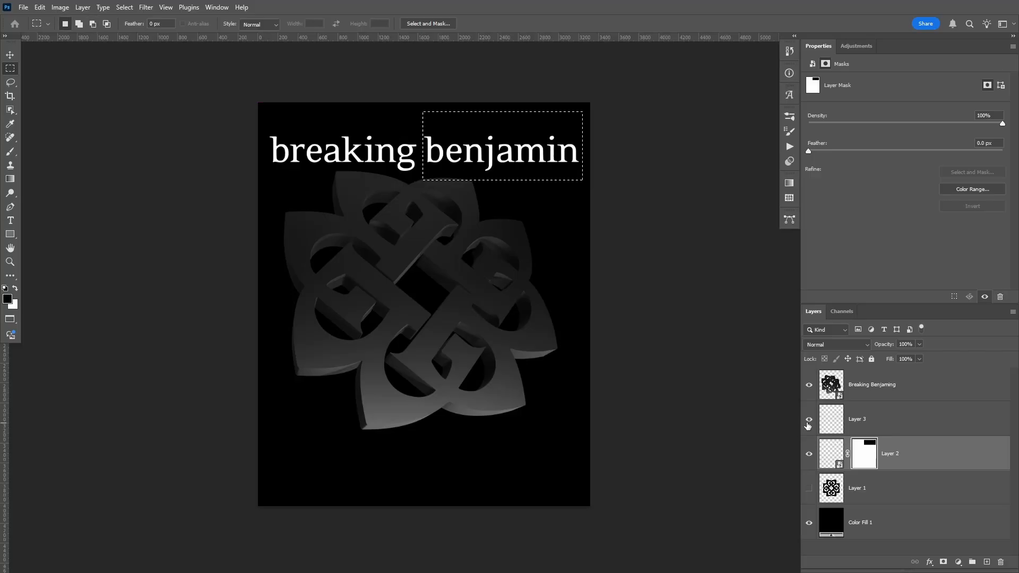
left_click(808, 426)
key("ctrl+d")
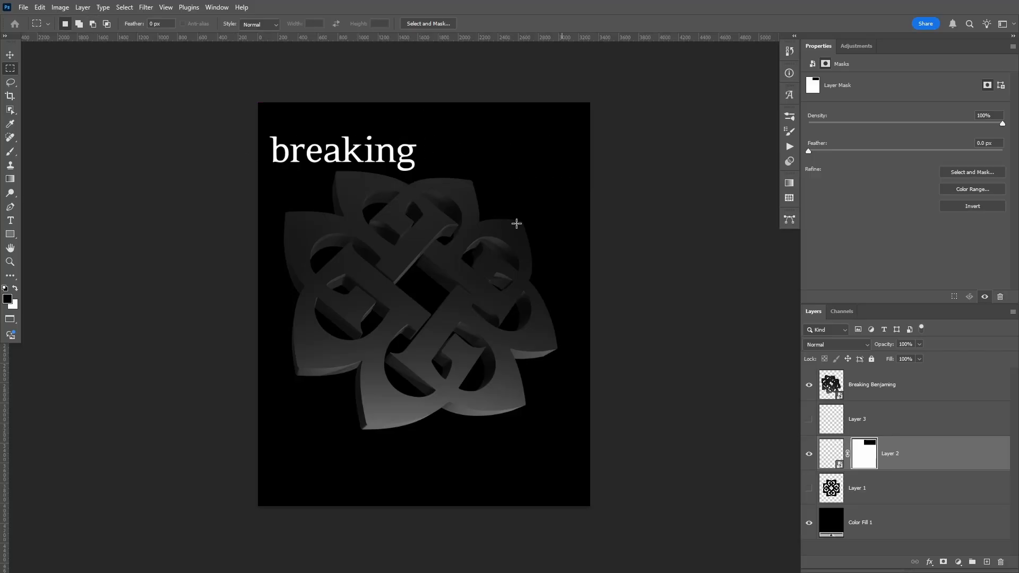
Flatten the mask into Layer 2 as a pixel layer and enlarge "breaking" centered across the top of the poster.
key("v")
right_click(951, 463)
left_click(946, 299)
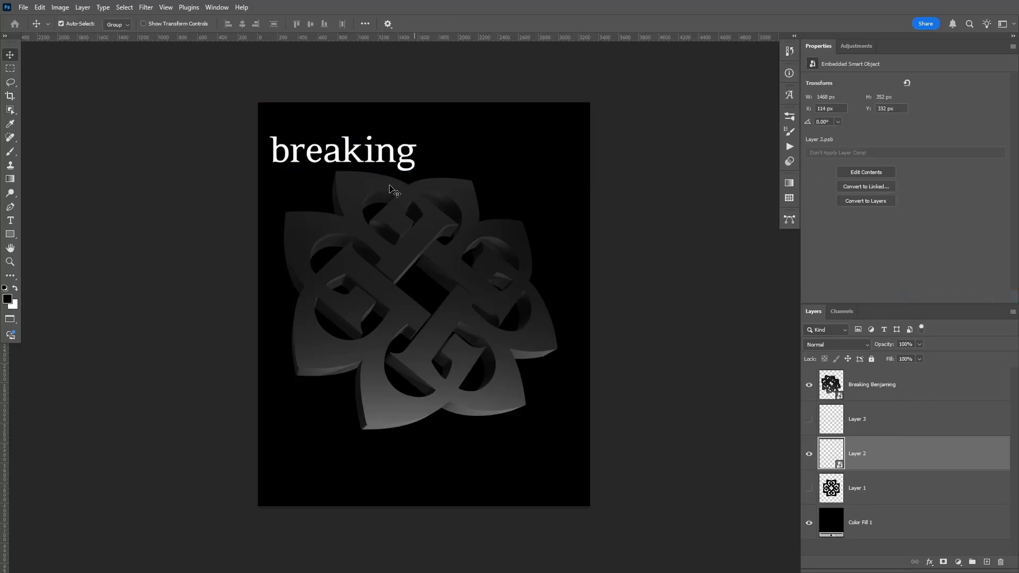
key("ctrl+t")
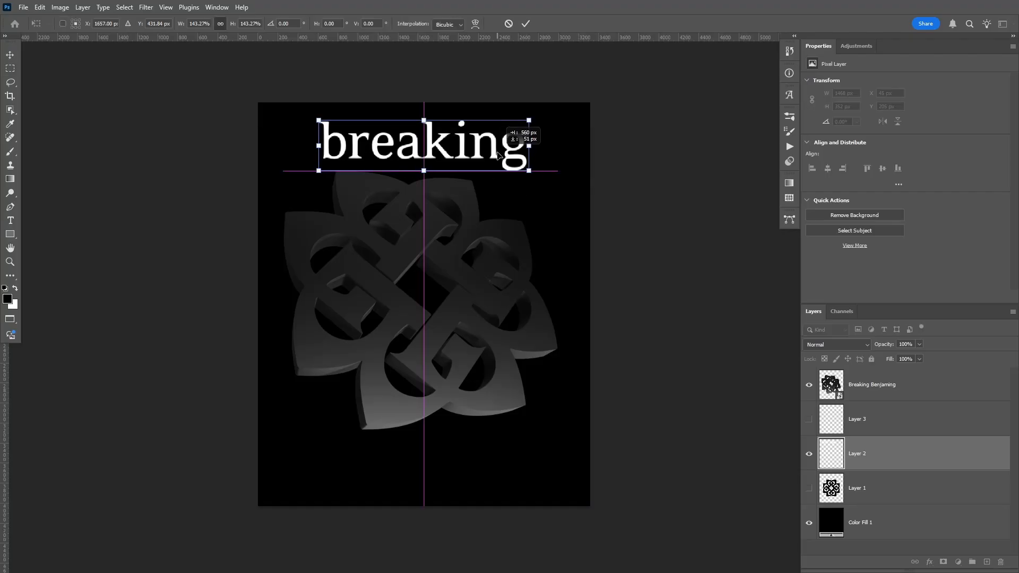
mouse_move(424, 169)
left_mouse_down()
mouse_move(423, 189)
mouse_move(425, 152)
left_mouse_up()
key("Return")
Show Layer 3, move "benjamin" below the emblem, and scale it to about 2810 px wide to match the width of "breaking".
left_click(808, 419)
left_click(858, 421)
key("ctrl+t")
left_click_drag(486, 159, 406, 438)
left_click_drag(504, 472, 559, 468, "alt")
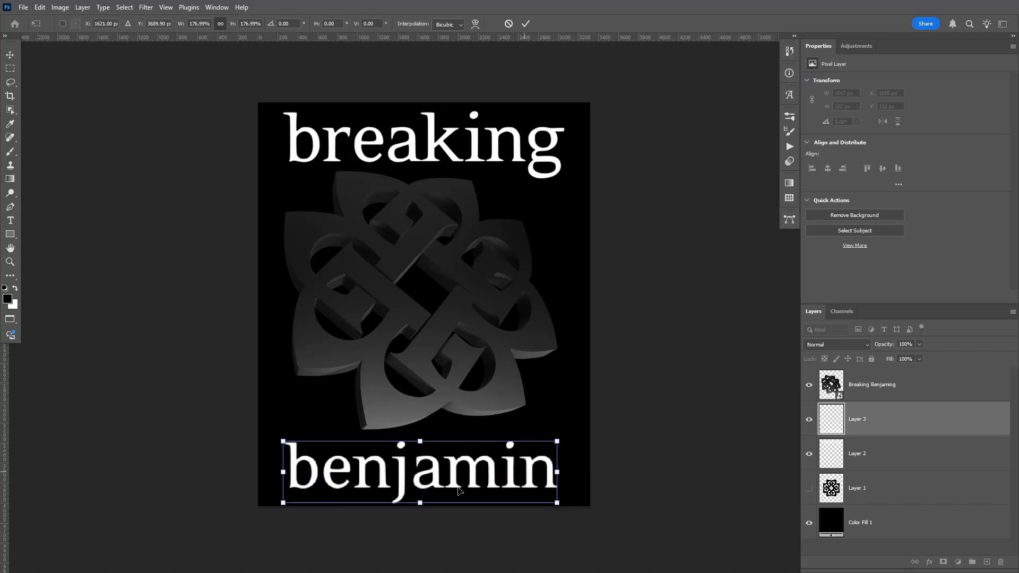
mouse_move(456, 492)
left_mouse_down()
mouse_move(448, 476)
mouse_move(450, 491)
left_mouse_up()
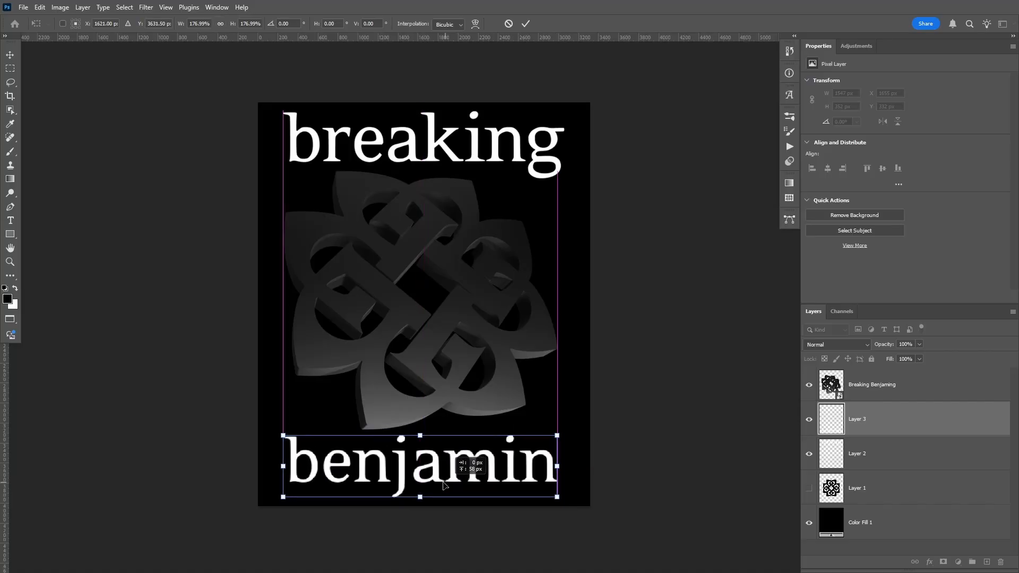
key("Return")
Lock the black Color Fill 1 layer.
left_click(381, 191)
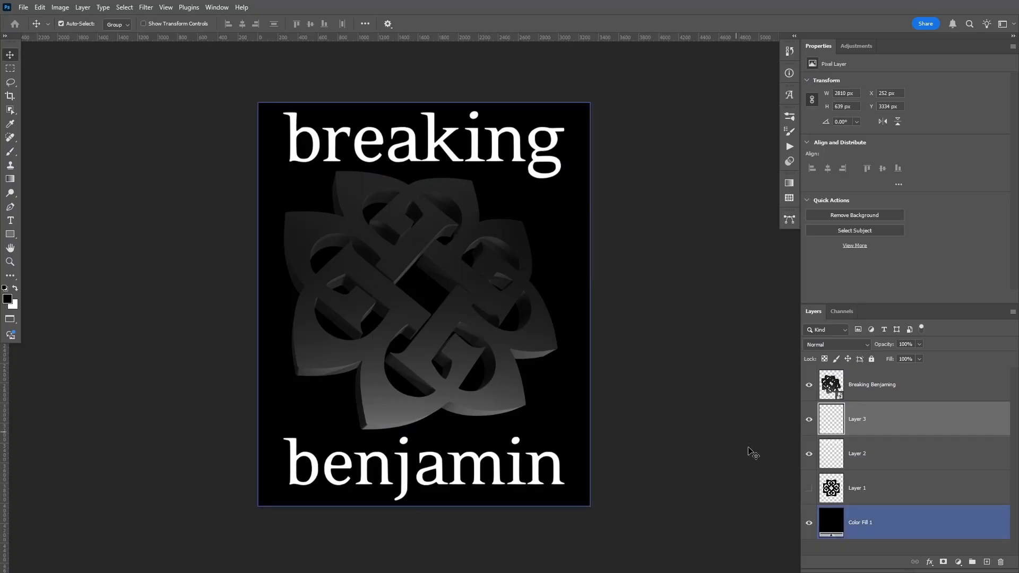
left_click(896, 524)
left_click(872, 359)
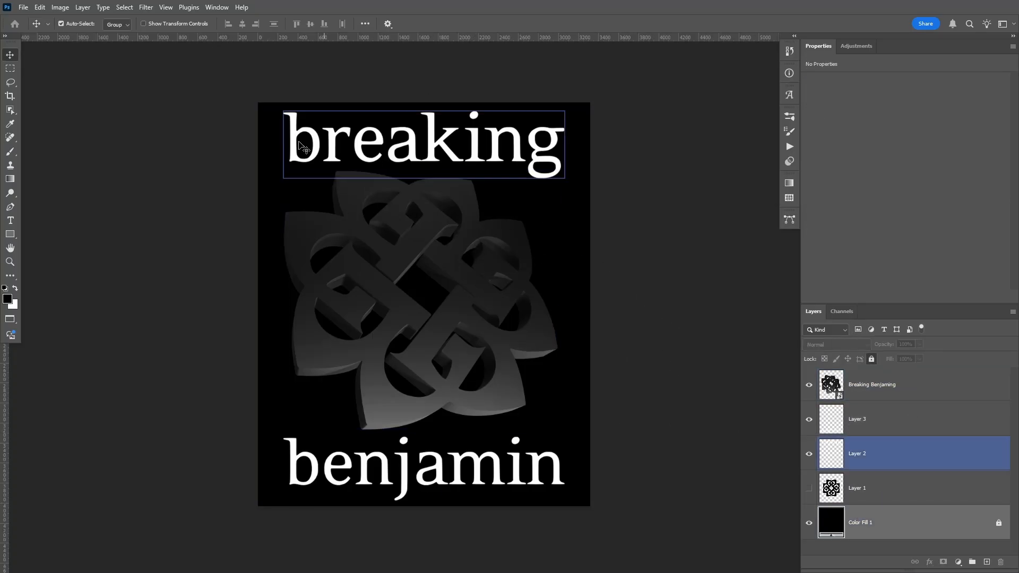
Block out the poster's two word areas and the emblem area with gray 888888 rectangles without a stroke.
key("u")
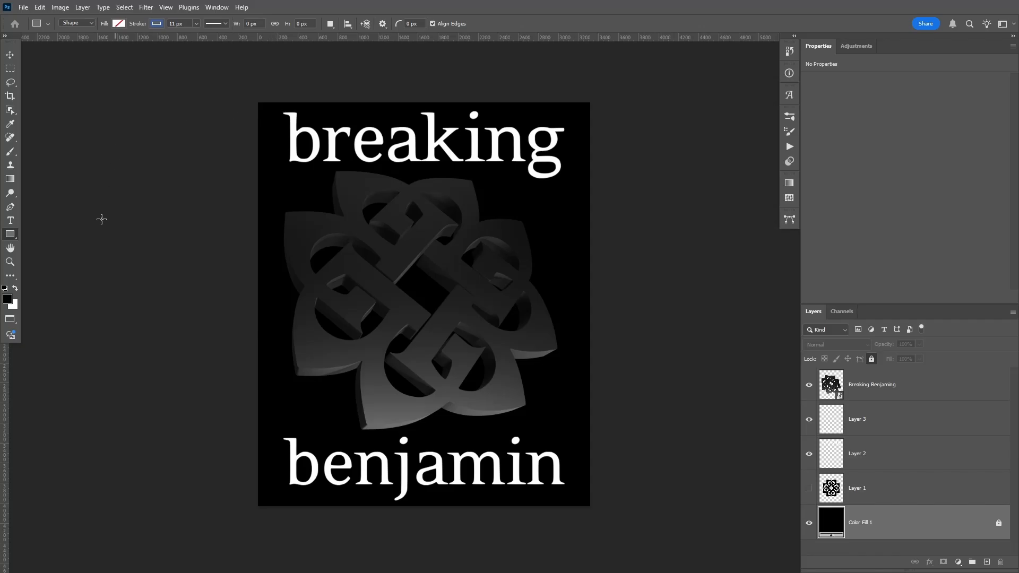
left_click(156, 23)
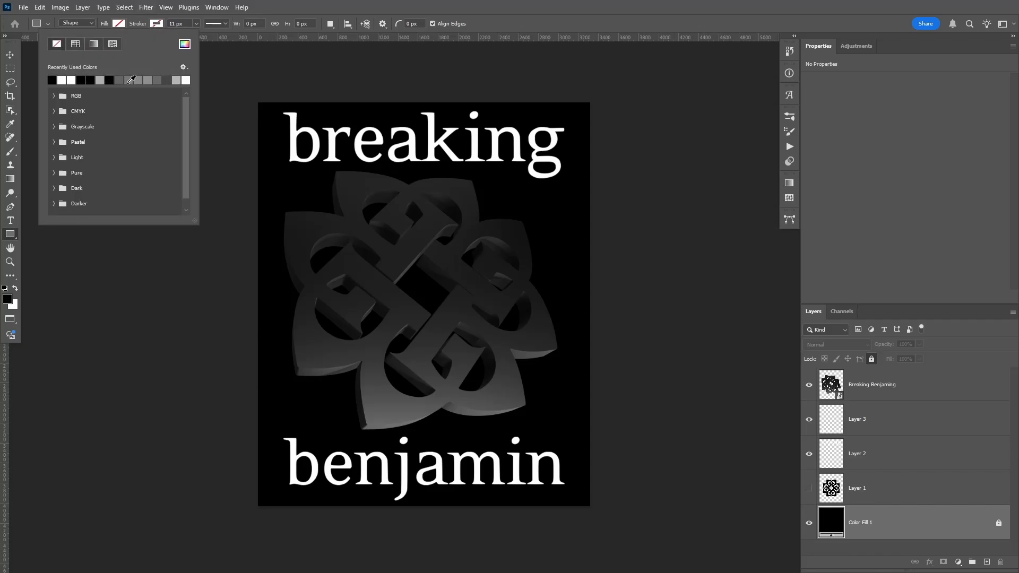
left_click_drag(273, 110, 575, 183)
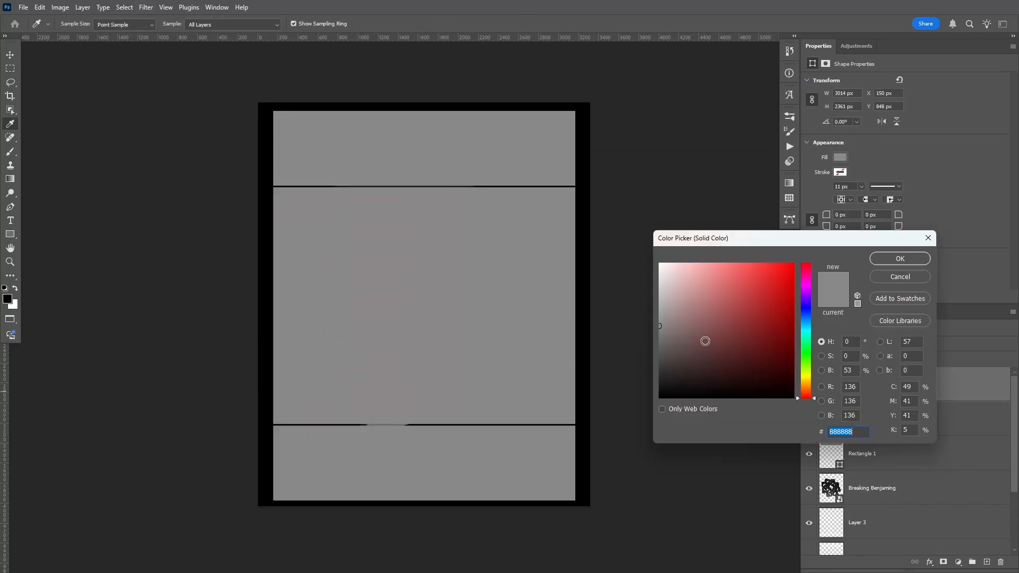
left_click(897, 258)
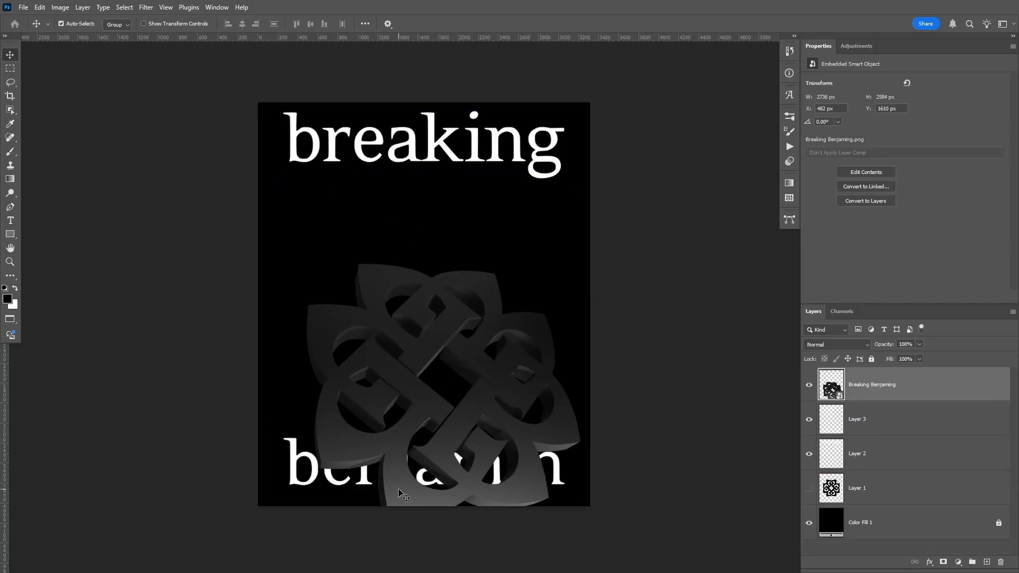
Convert the Breaking Benjaming emblem layer to a smart object and open the Filter Gallery on it.
right_click(971, 384)
left_click(940, 235)
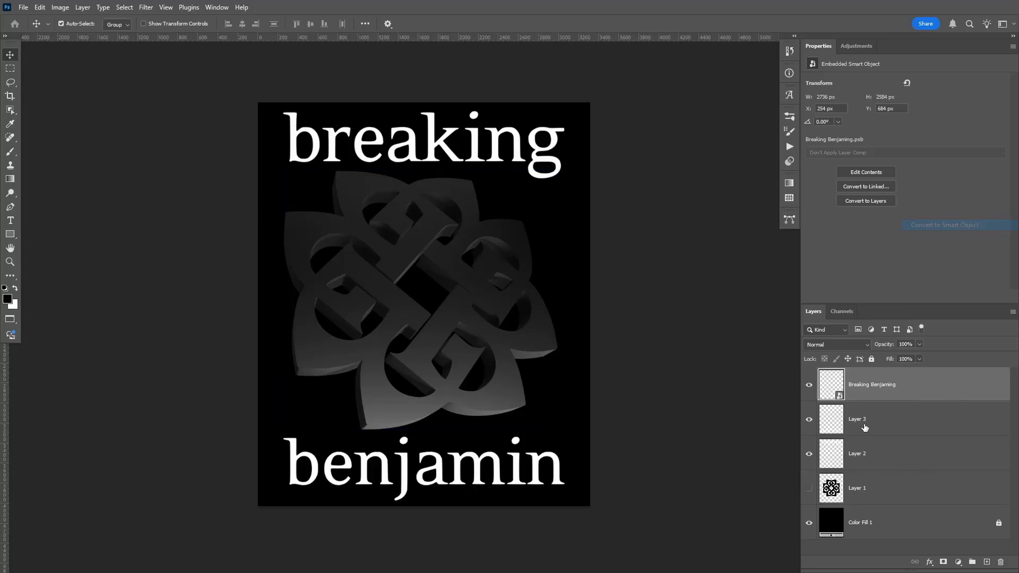
left_click(146, 7)
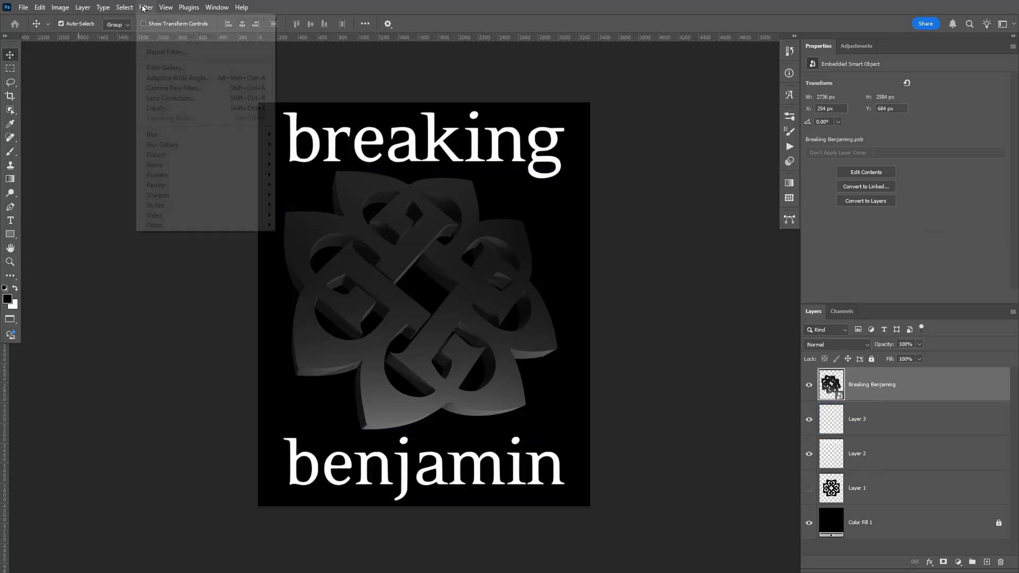
left_click(165, 68)
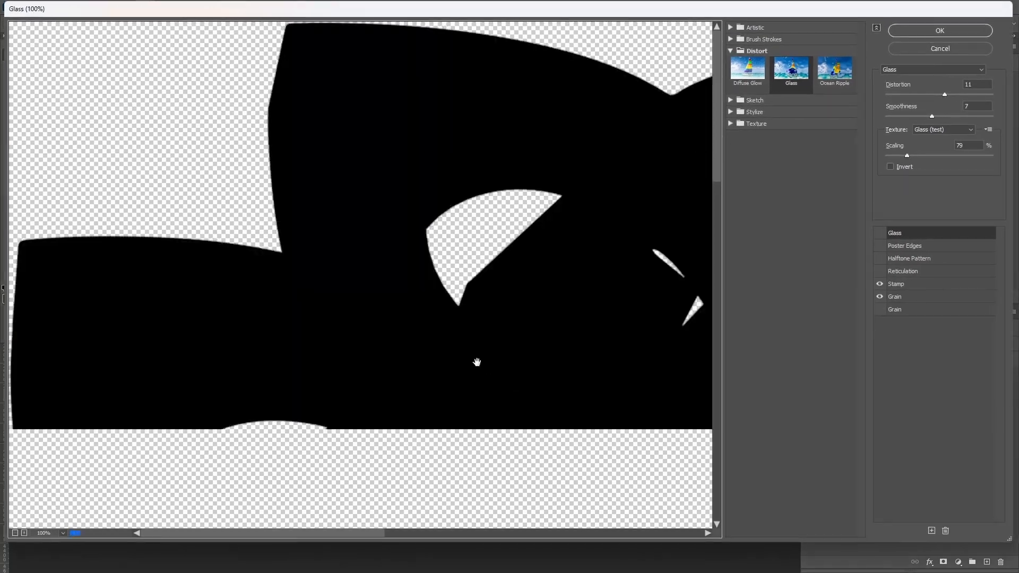
left_click(473, 292, "alt")
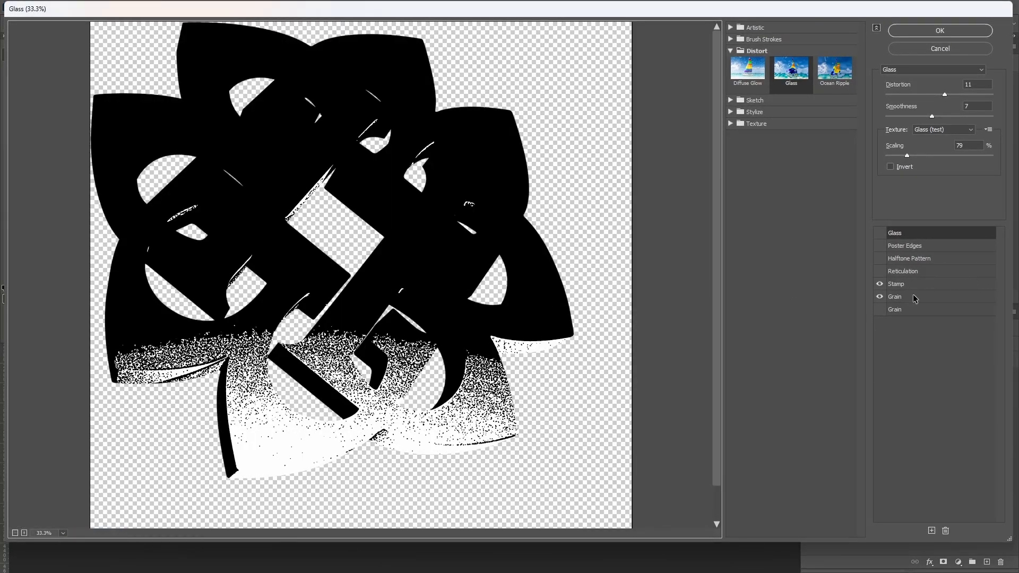
Change the Grain effect beneath Stamp to the Soft type, reduce its intensity and contrast, and apply the filters to the emblem.
left_click(930, 286)
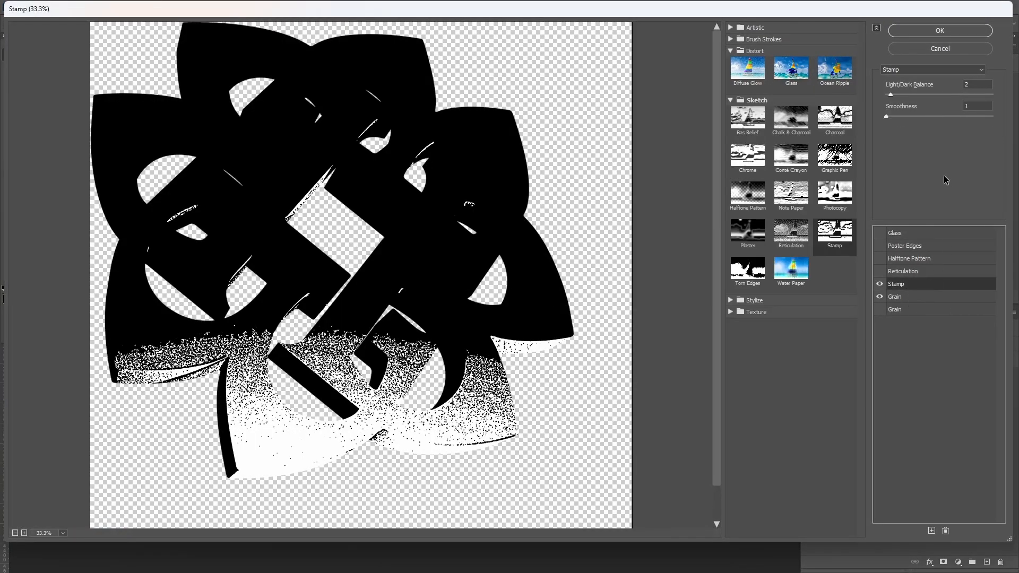
left_click(923, 297)
left_click_drag(930, 117, 935, 94)
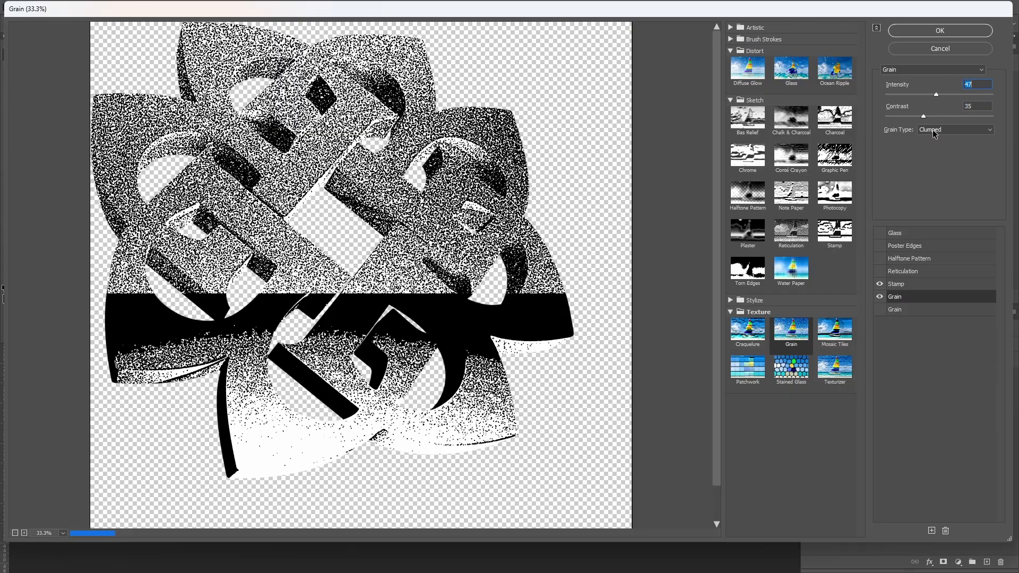
left_click(942, 115)
left_click(947, 133)
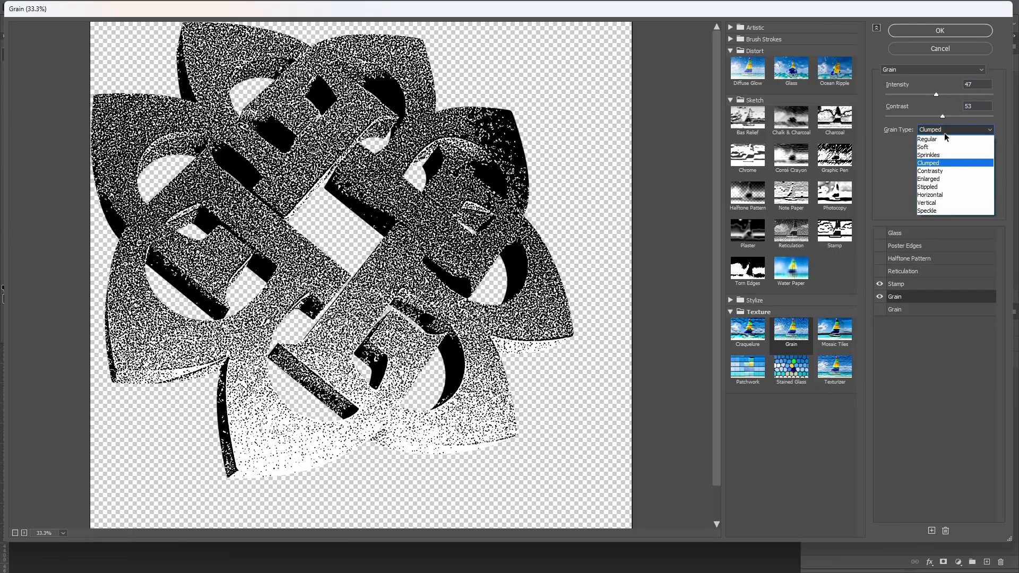
left_click(934, 147)
left_click_drag(936, 94, 914, 94)
left_click(909, 116)
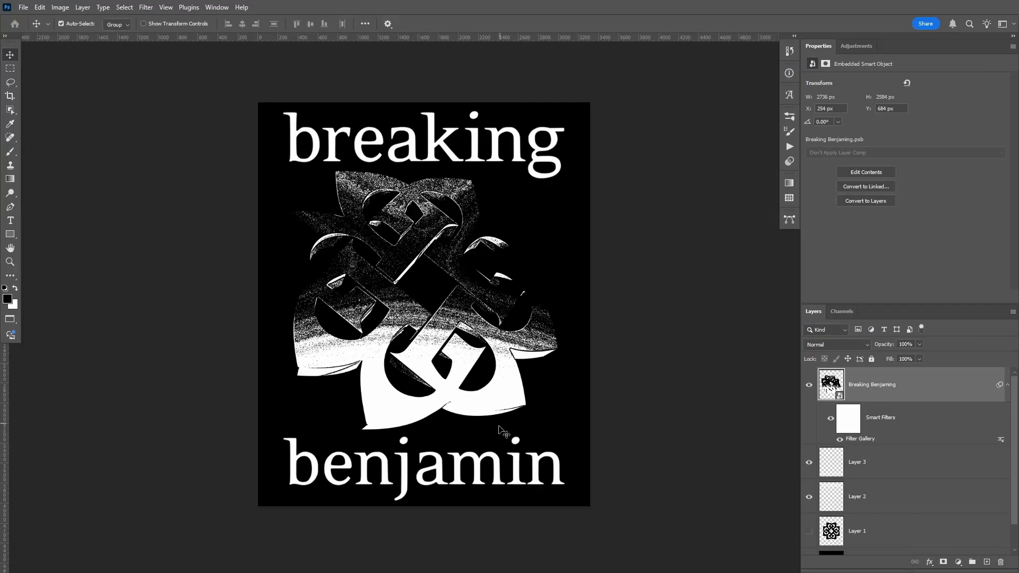
Add an 11 px red outside Stroke effect to the emblem layer.
left_click_drag(467, 259, 473, 281, "ctrl")
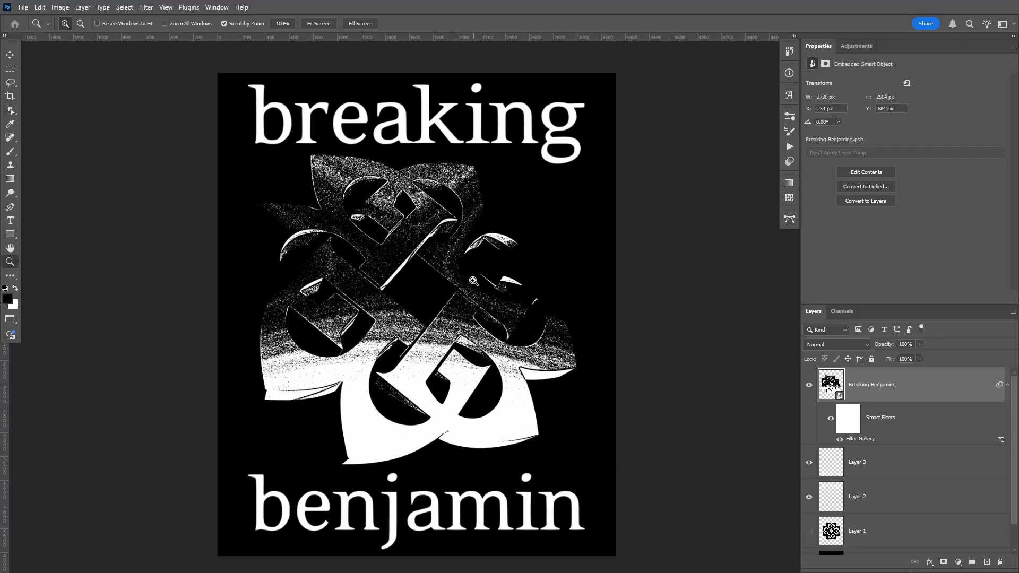
double_click(930, 393)
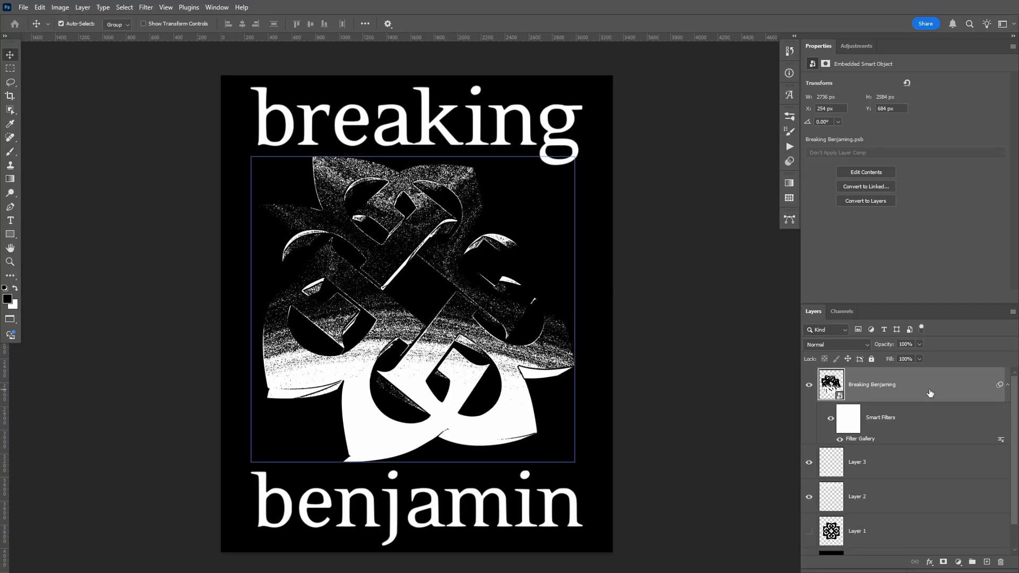
left_click(559, 262)
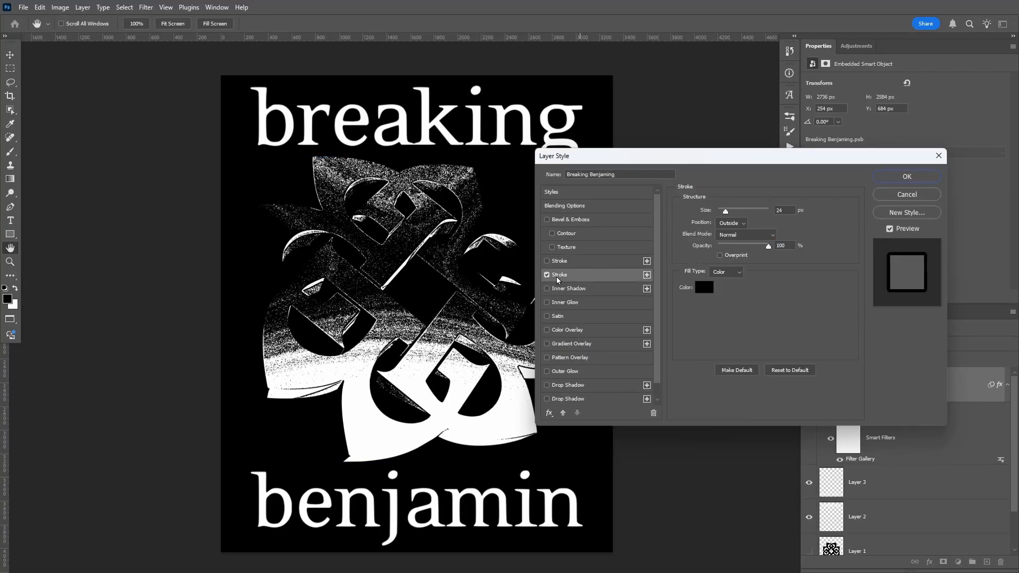
left_click(704, 287)
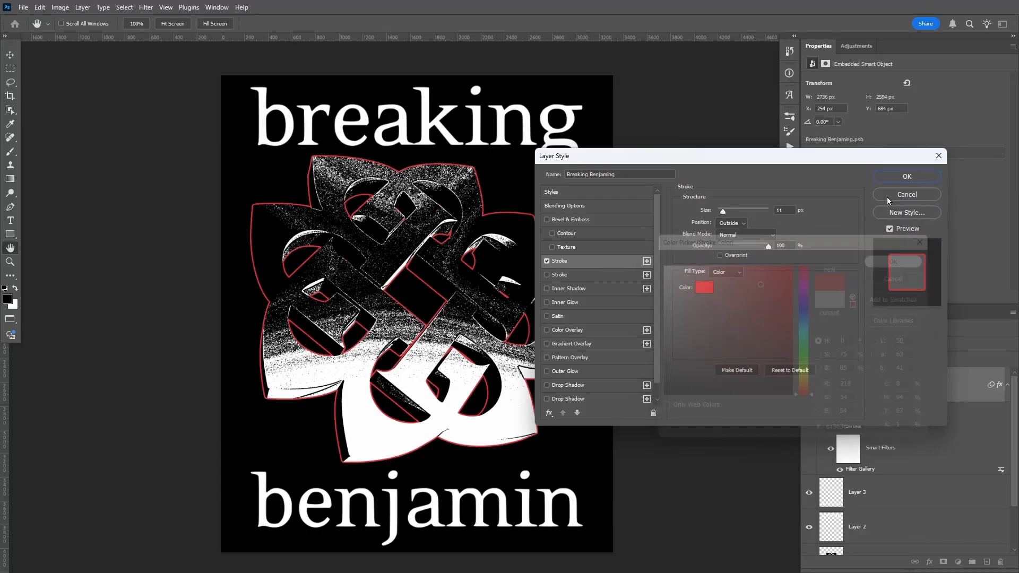
left_click(887, 196)
left_click(892, 180)
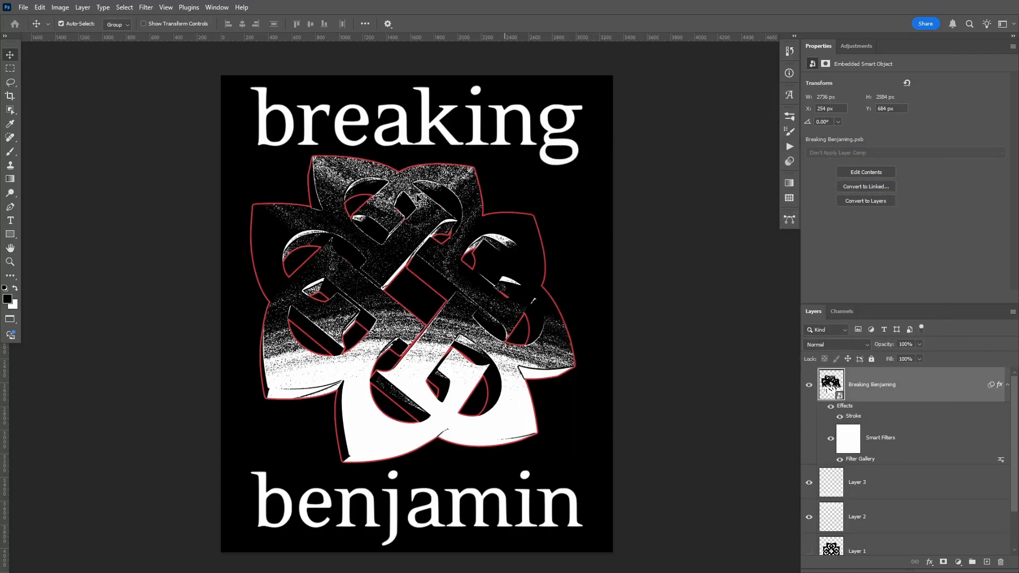
Add a Gradient Map adjustment clipped to the emblem layer and delete its layer mask.
left_click_drag(434, 217, 472, 212, "ctrl")
left_click_drag(408, 228, 366, 228, "ctrl")
left_click(1007, 385)
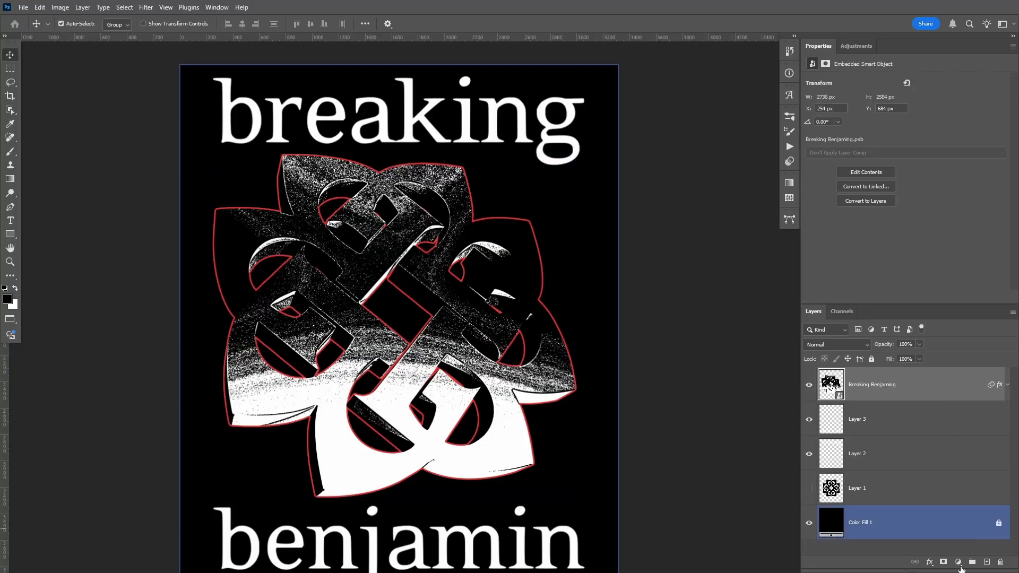
left_click(958, 563)
left_click(958, 550)
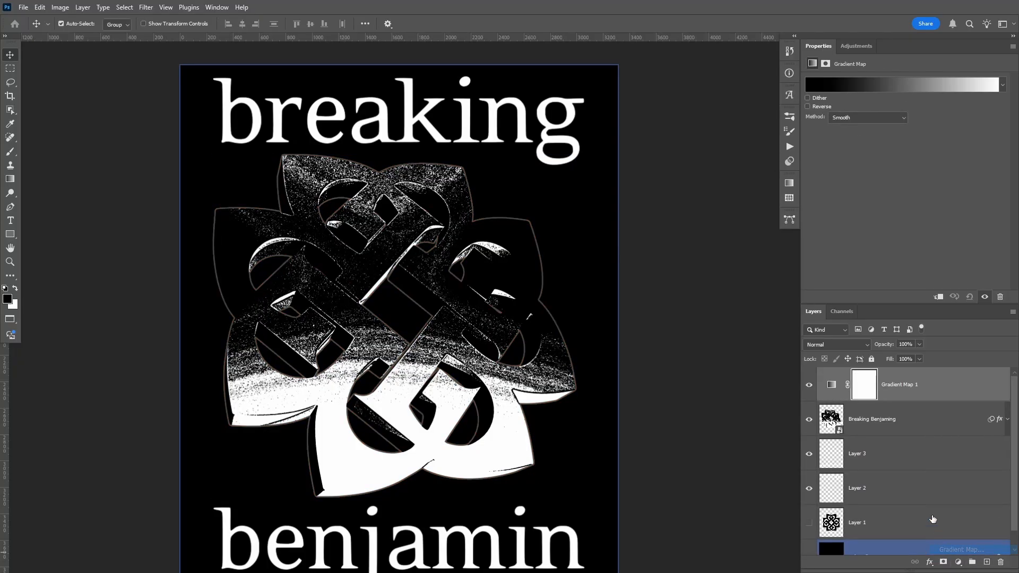
left_click(905, 400, "alt")
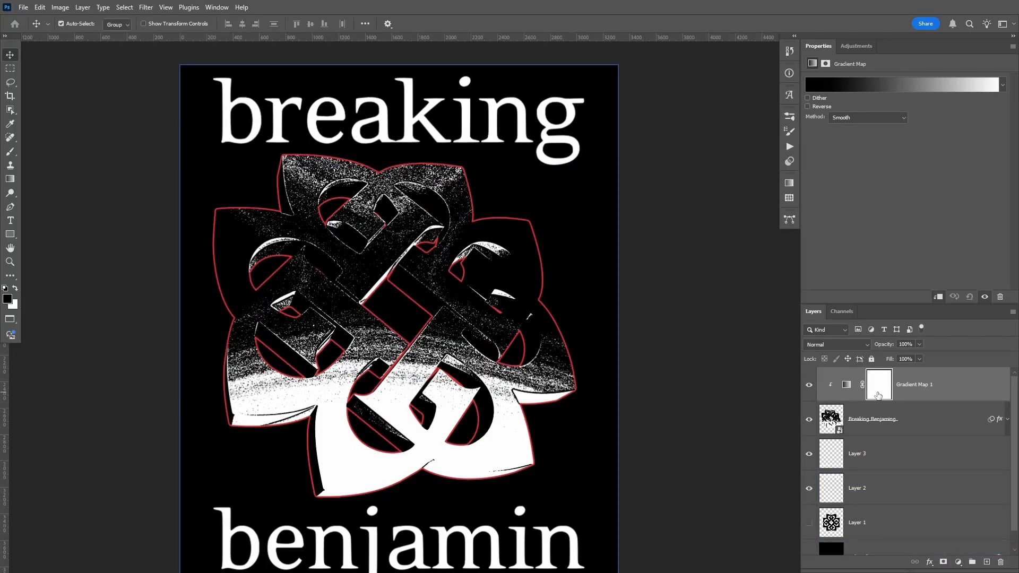
left_click(879, 395)
right_click(879, 395)
left_click(889, 414)
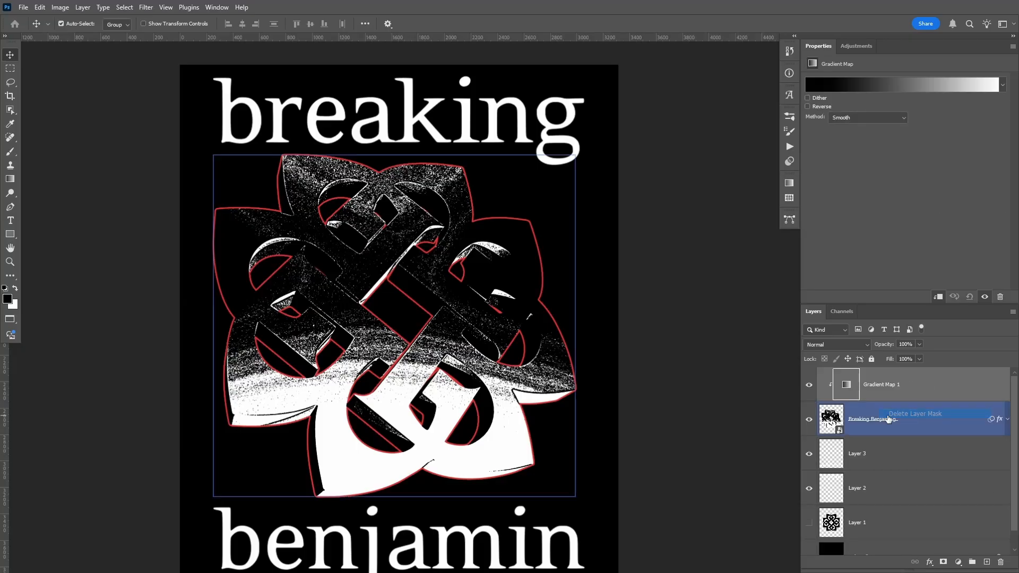
Change the gradient map's white stop to dark gray 505050 and keep the other stop at black 000000.
left_click(903, 85)
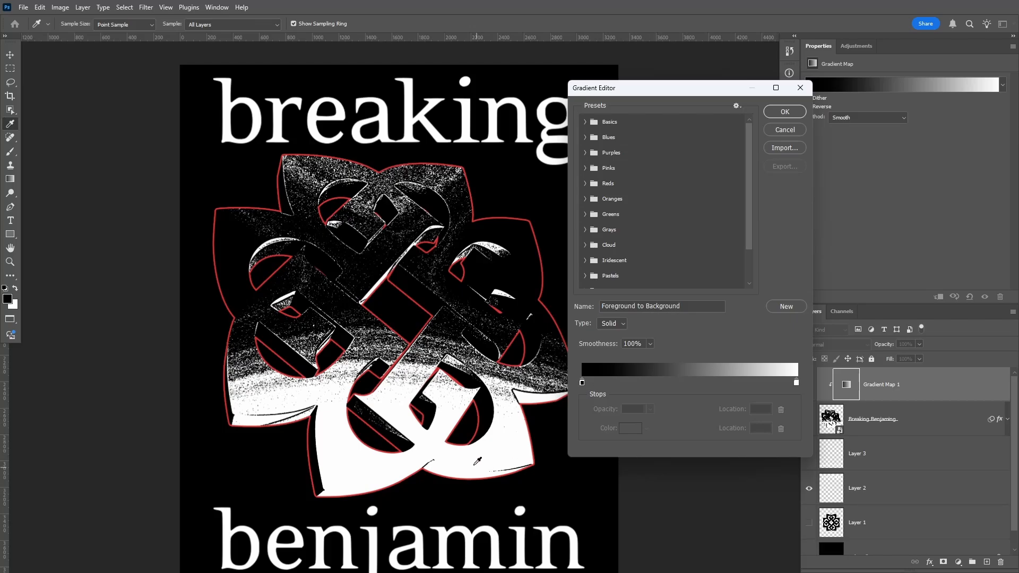
left_click(797, 382)
left_click(630, 428)
mouse_move(768, 298)
left_mouse_down()
mouse_move(710, 271)
mouse_move(760, 286)
mouse_move(742, 357)
mouse_move(776, 278)
mouse_move(763, 299)
mouse_move(760, 354)
mouse_move(758, 333)
mouse_move(668, 319)
mouse_move(660, 338)
left_mouse_up()
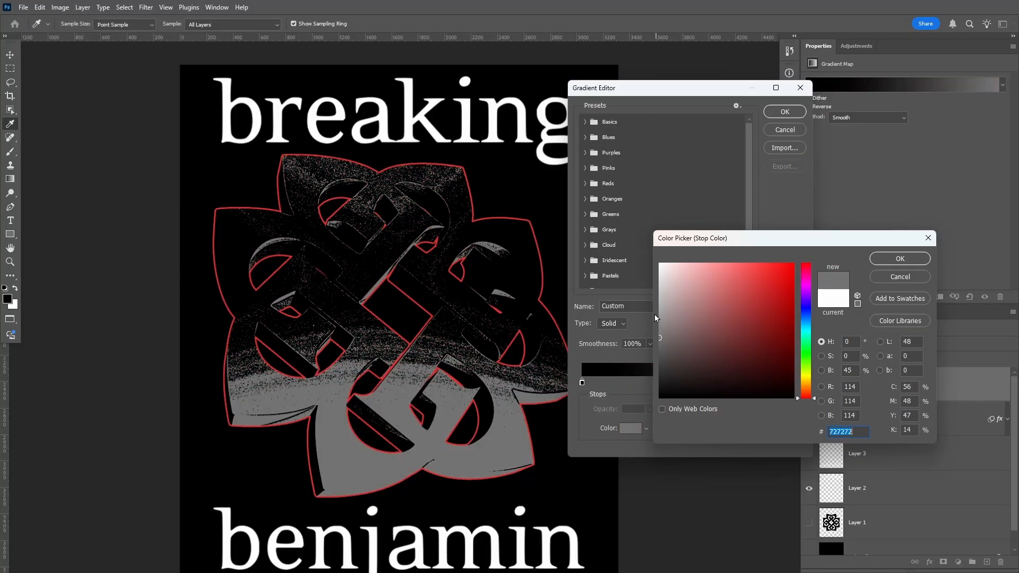
key("Return")
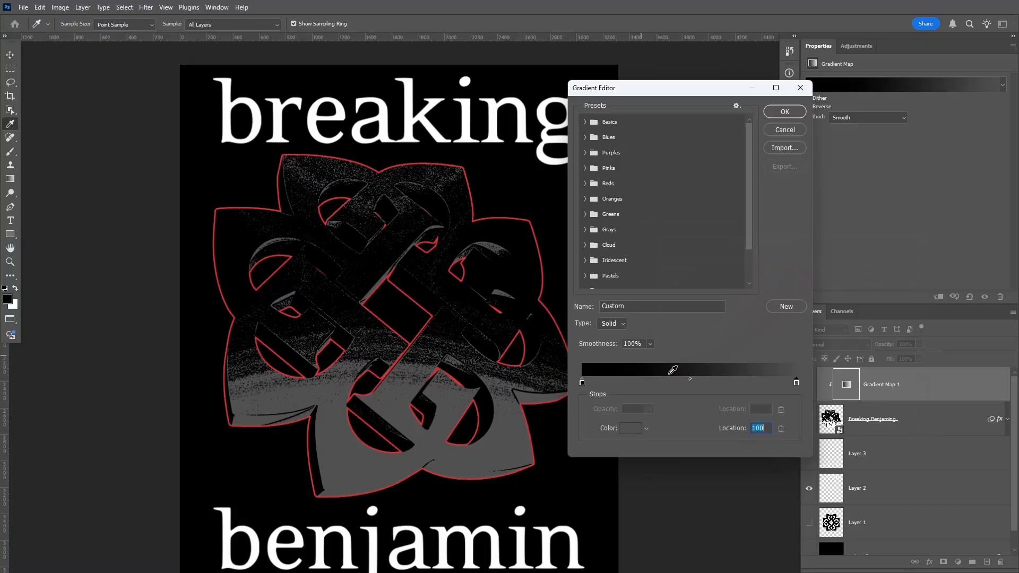
double_click(582, 382)
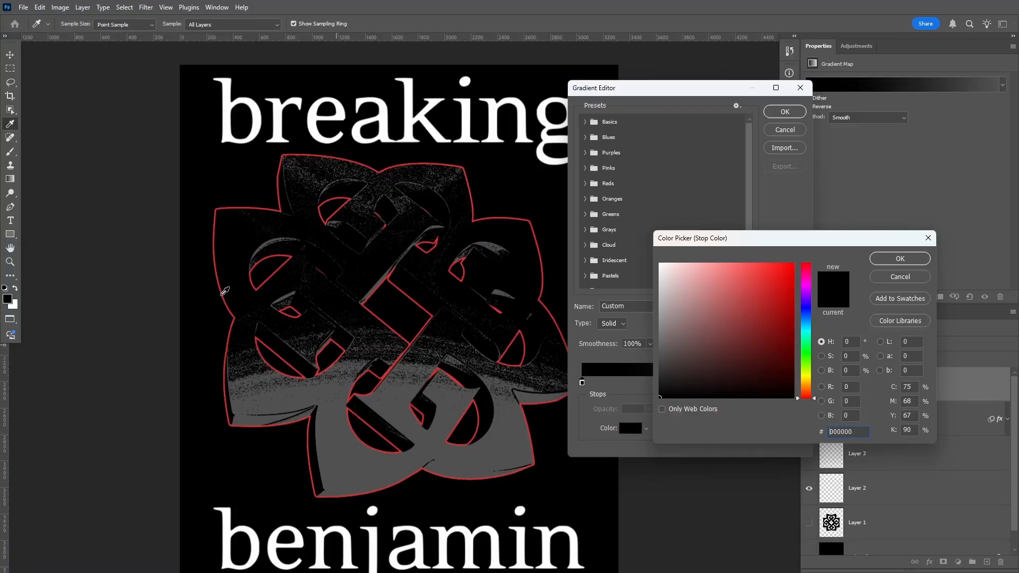
left_click(900, 259)
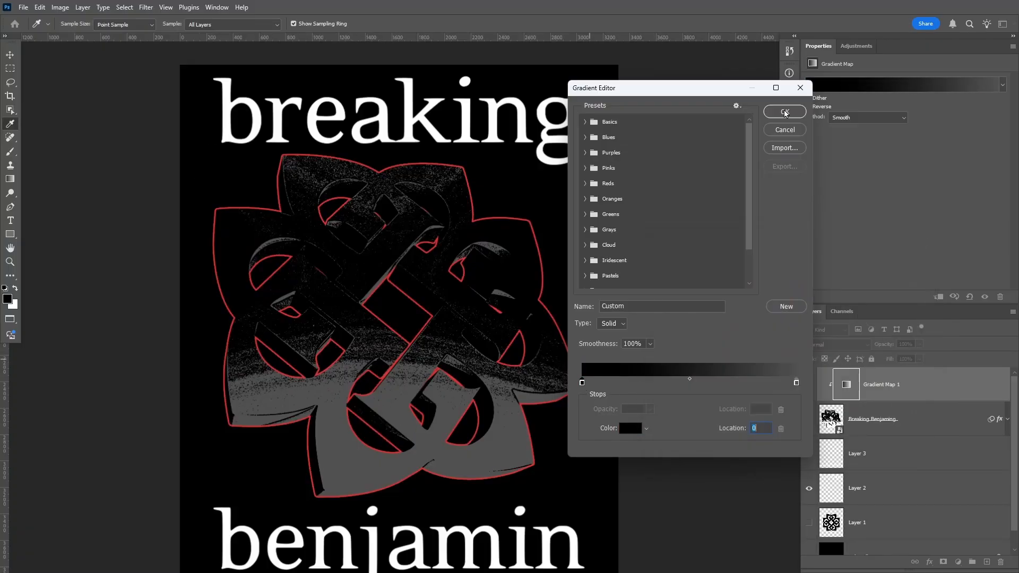
left_click(785, 111)
Recolor the emblem's red Stroke effect to gray 6c6c6c.
left_click(1007, 418)
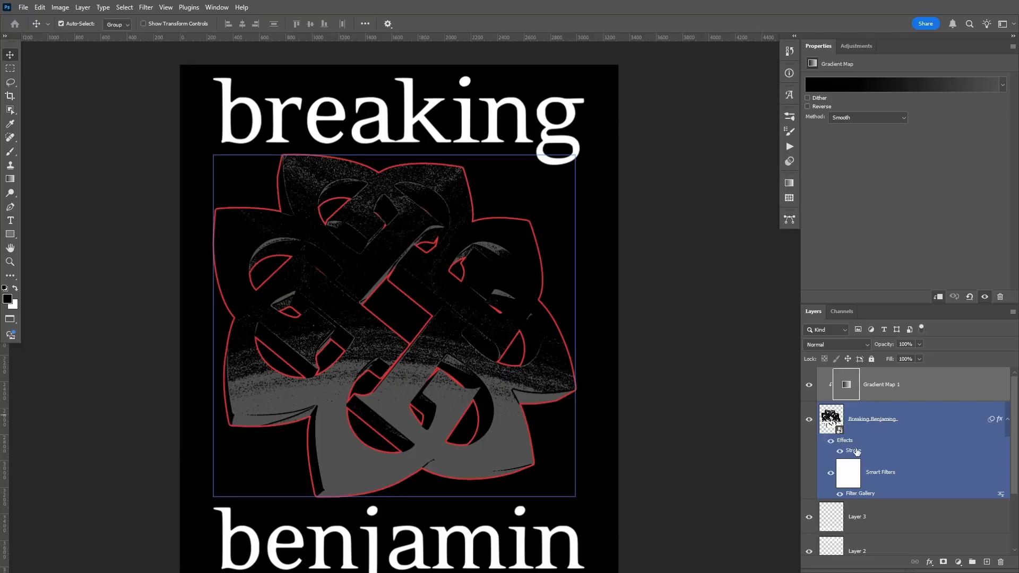
double_click(854, 451)
key("ctrl+plus")
key("ctrl+plus")
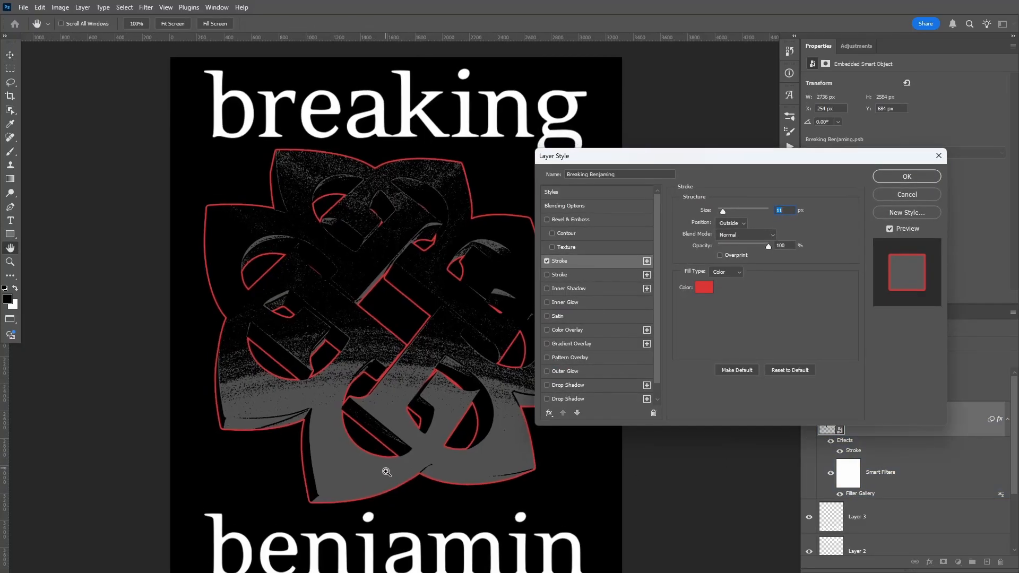
mouse_move(677, 308)
left_mouse_down()
mouse_move(641, 321)
mouse_move(649, 341)
left_mouse_up()
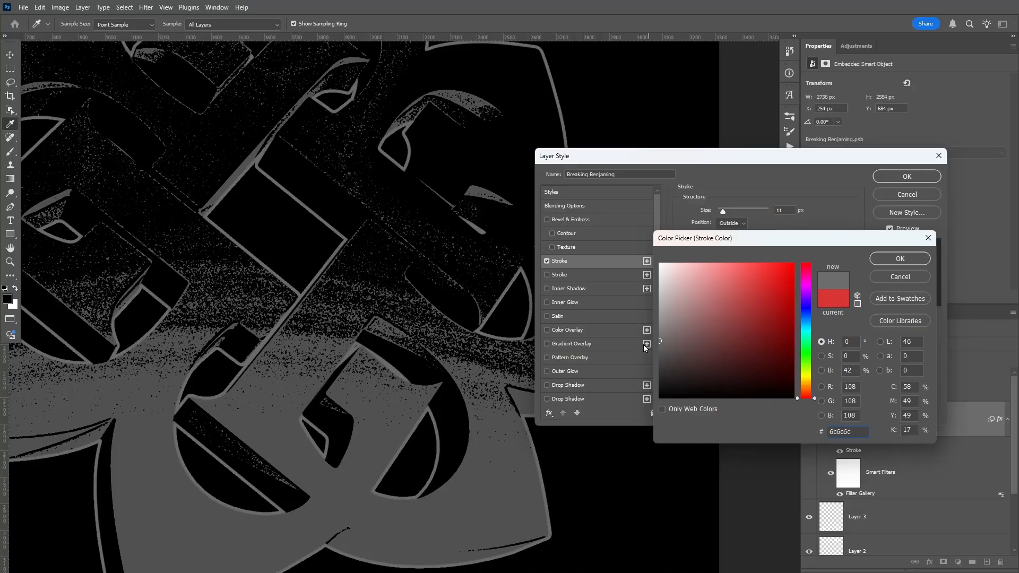
left_click_drag(351, 120, 398, 288)
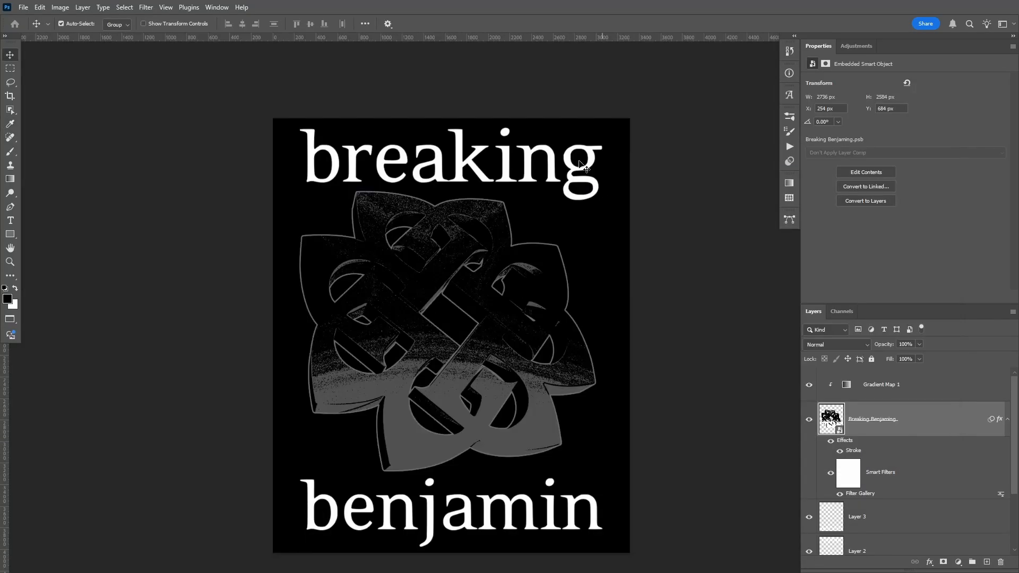
Give Layer 2, the word "breaking", a Color Overlay in gray 505050 sampled from the emblem.
left_click(582, 173)
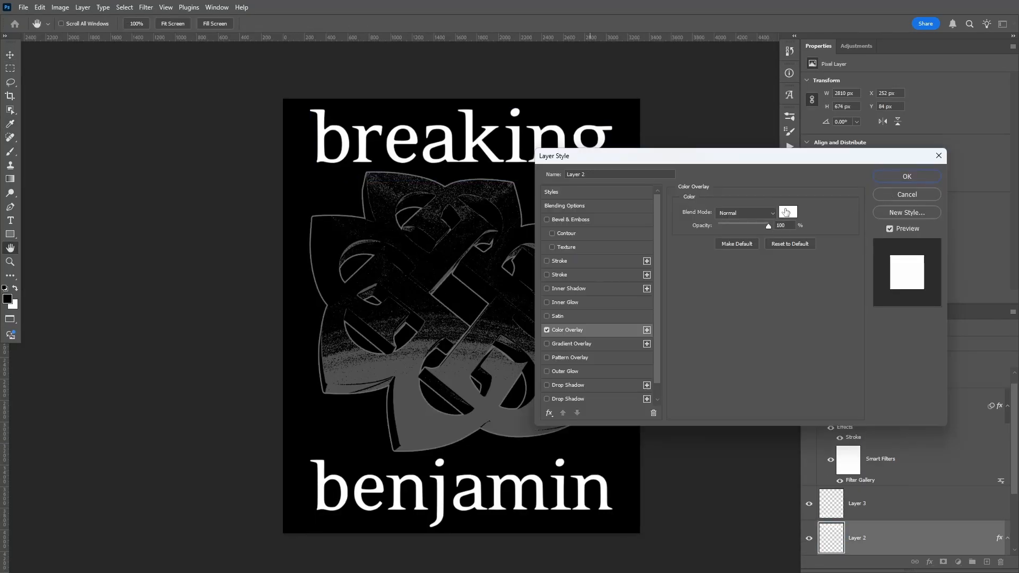
left_click(788, 212)
left_click(427, 457)
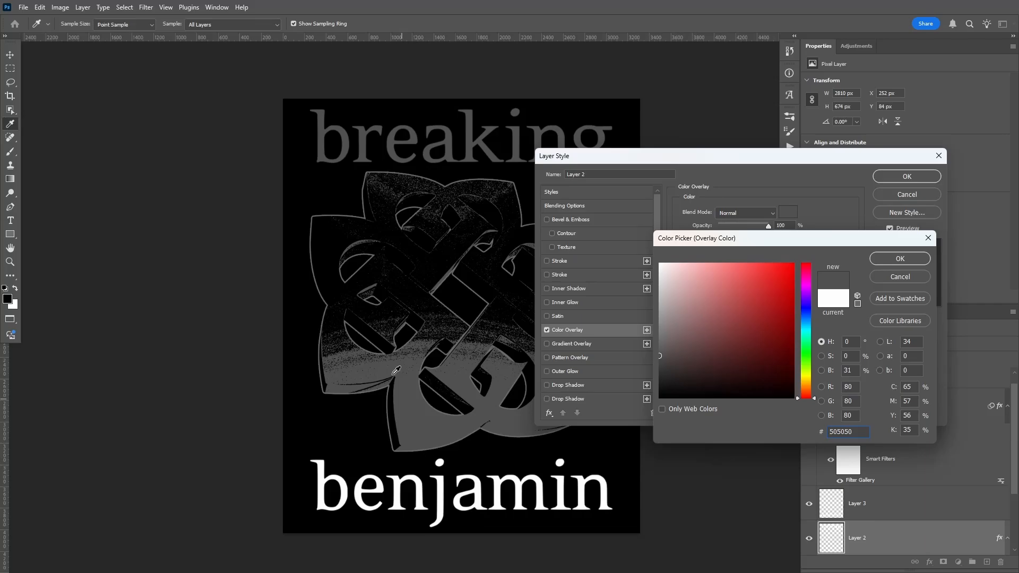
left_click(899, 259)
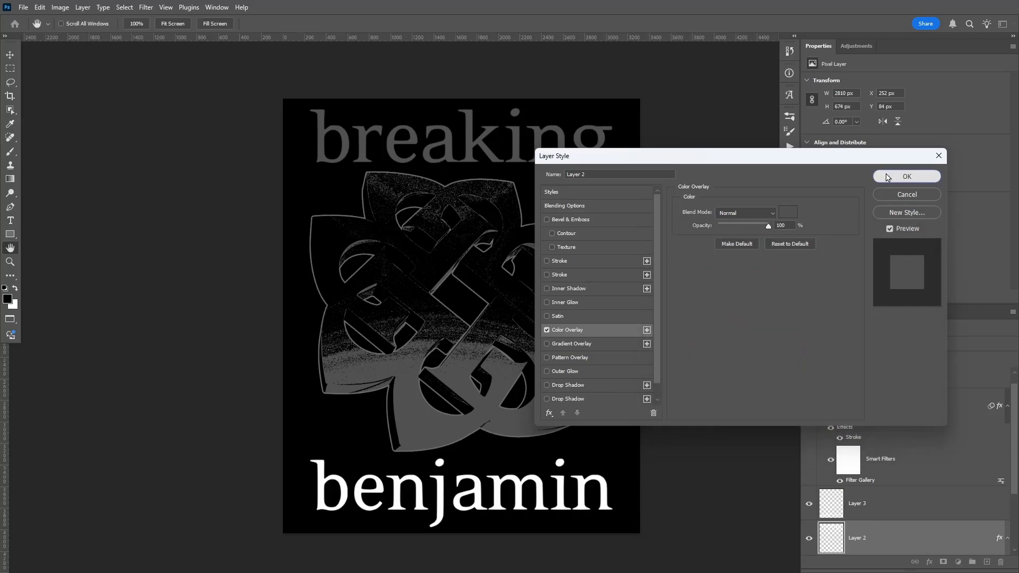
left_click(907, 176)
Add a Color Overlay effect to Layer 3, the word "benjamin".
left_click(905, 502)
double_click(905, 503)
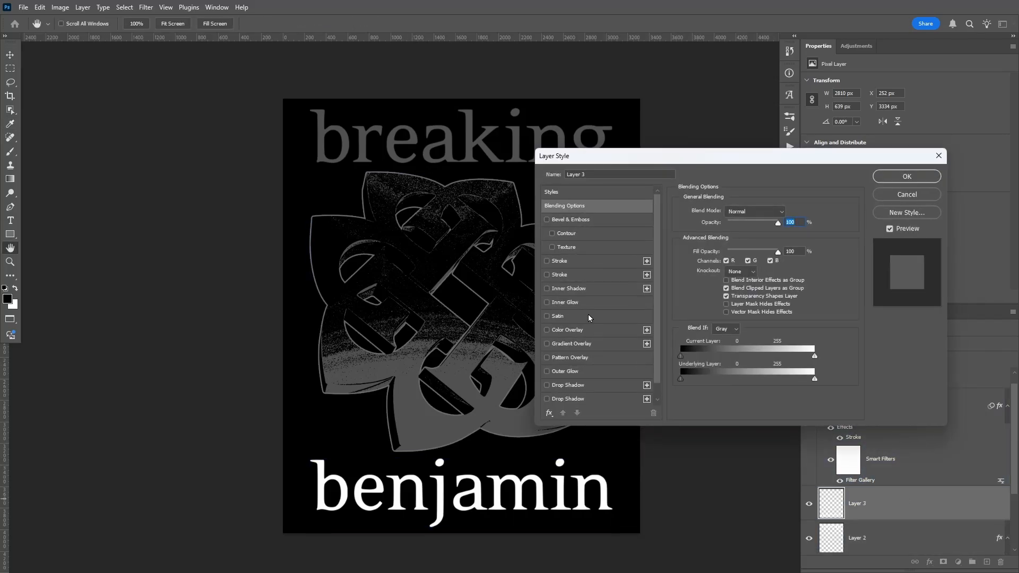
left_click(568, 330)
key("Return")
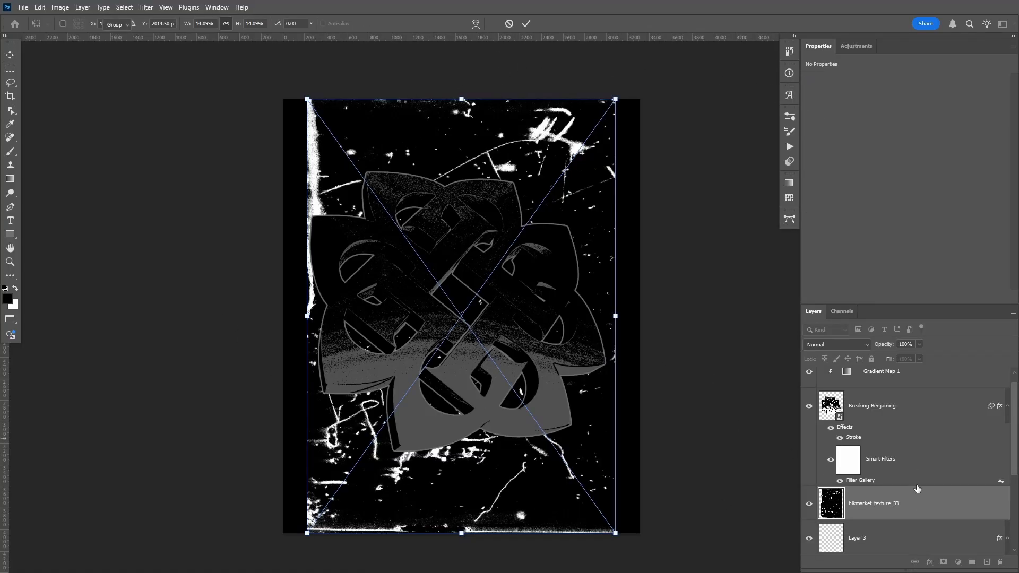
Place the blkmarket_texture_33 image above all layers and enlarge it to about 3405 px wide, aligned with the poster's left edge.
key("Return")
left_click_drag(914, 499, 895, 370)
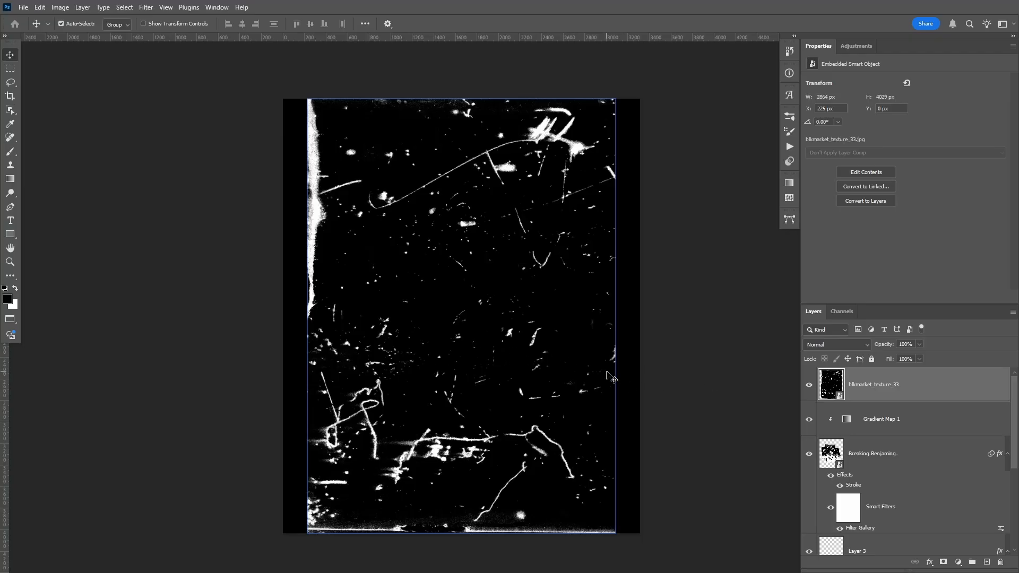
key("ctrl+t")
left_click_drag(616, 317, 674, 314)
left_click_drag(582, 378, 558, 341)
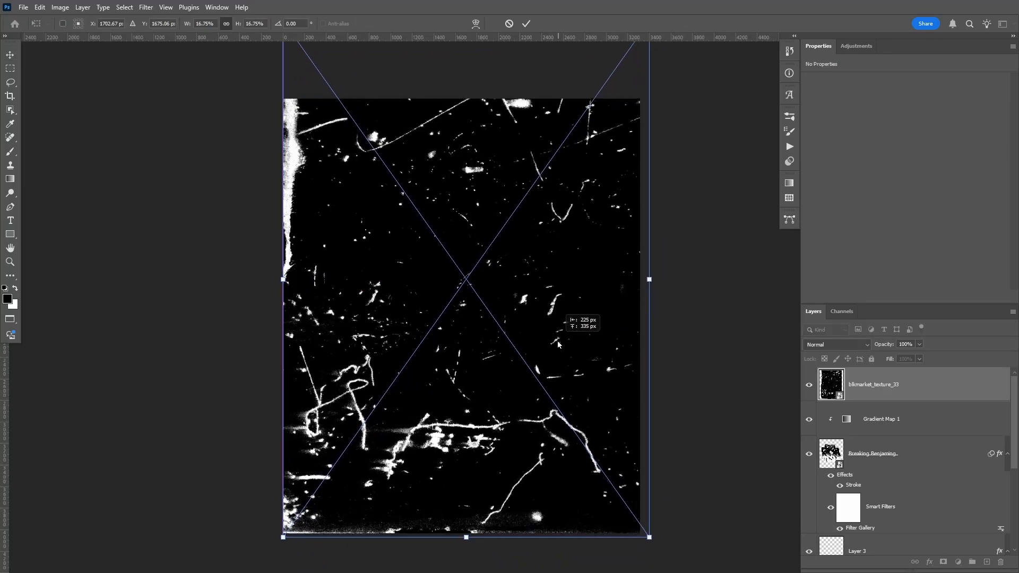
left_click(526, 23)
Invert the colors of the blkmarket_texture_33 layer.
key("ctrl+i")
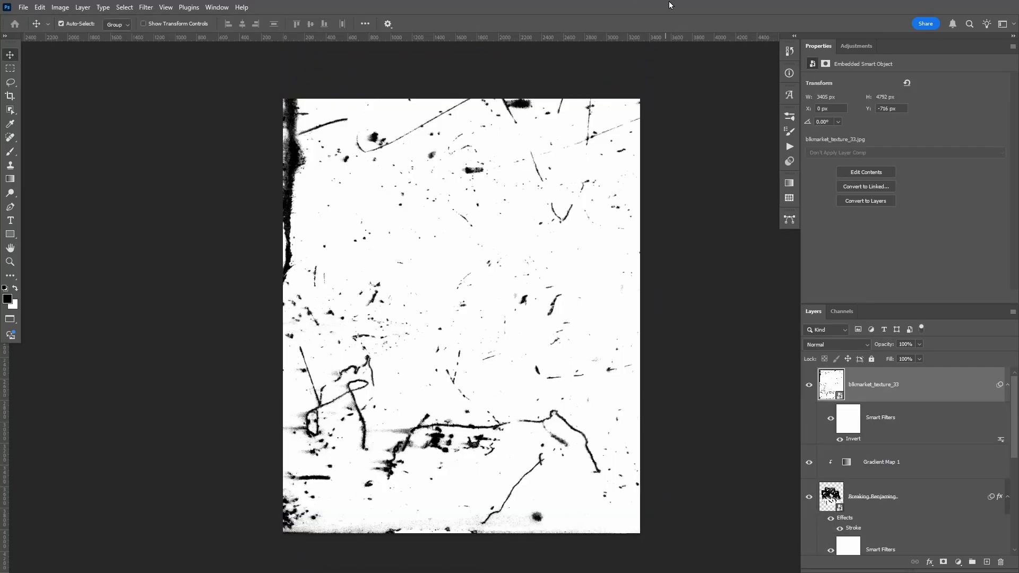
left_click(146, 7)
left_click(208, 316)
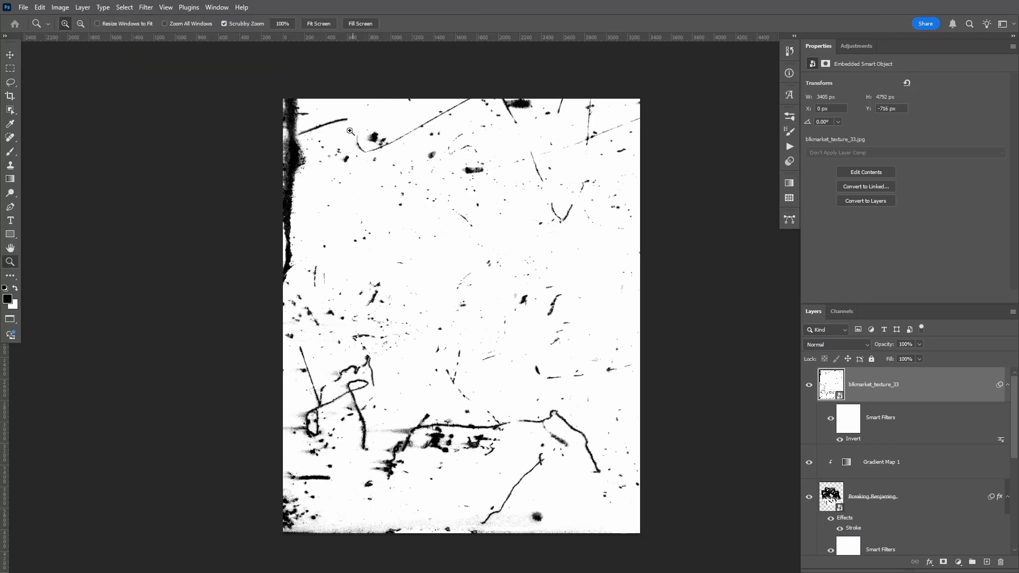
Apply the Filter Gallery with its Stamp and Grain effects to the blkmarket_texture_33 layer.
left_click_drag(328, 112, 402, 114, "ctrl")
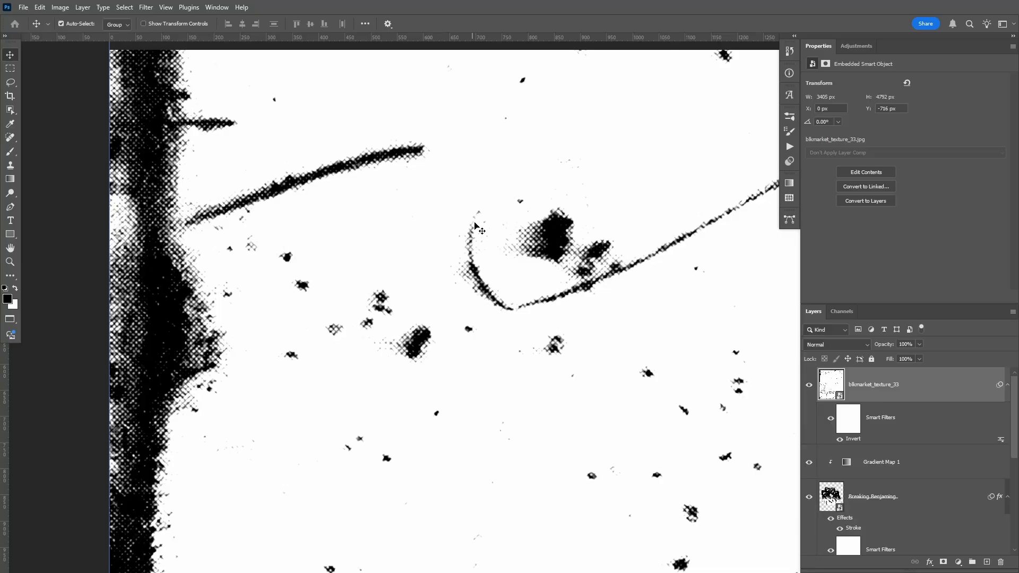
left_click_drag(465, 350, 424, 349, "ctrl")
left_click(144, 8)
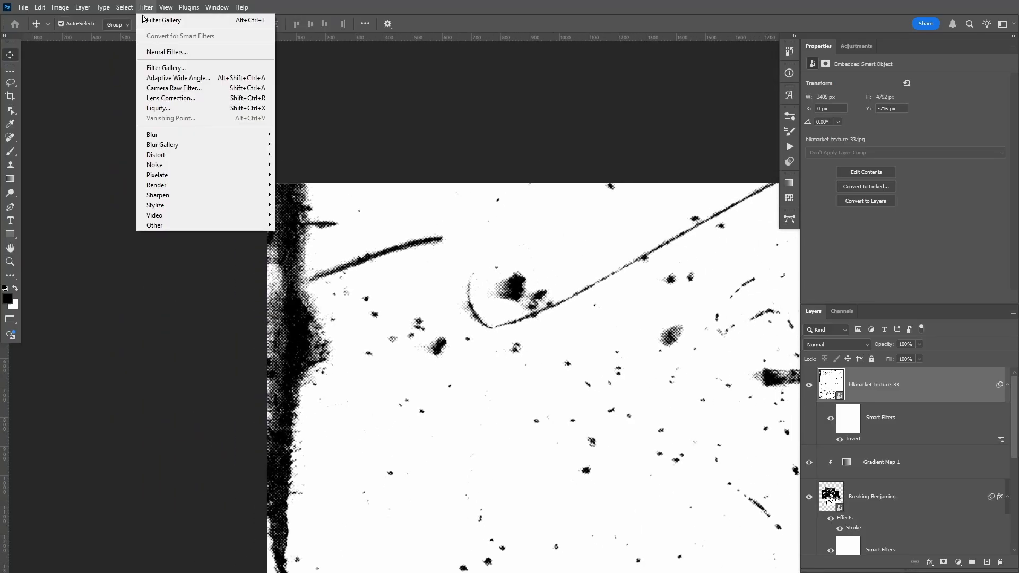
left_click(150, 69)
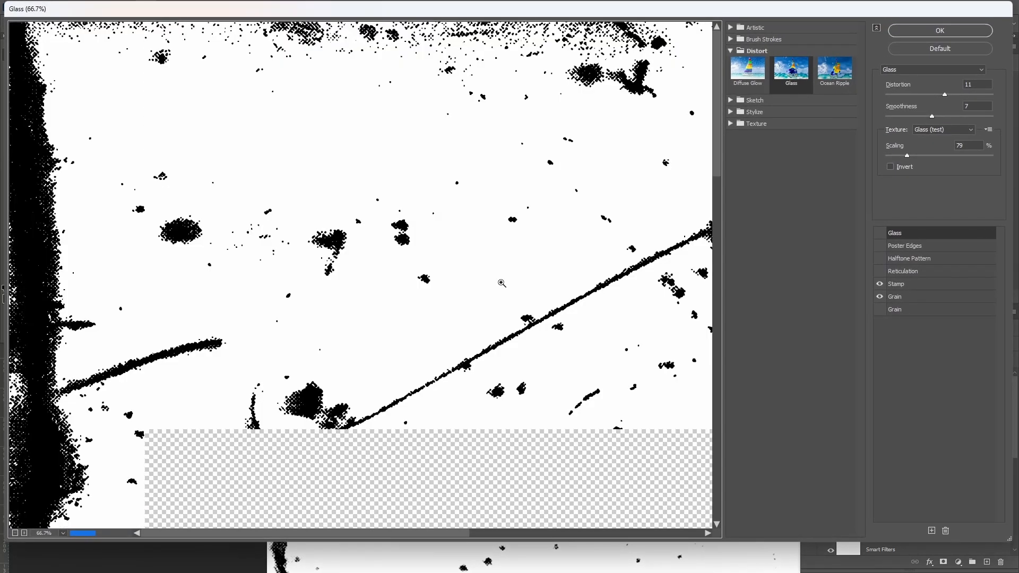
key("ctrl+plus")
key("ctrl+plus")
left_click_drag(264, 463, 325, 286)
key("ctrl+plus")
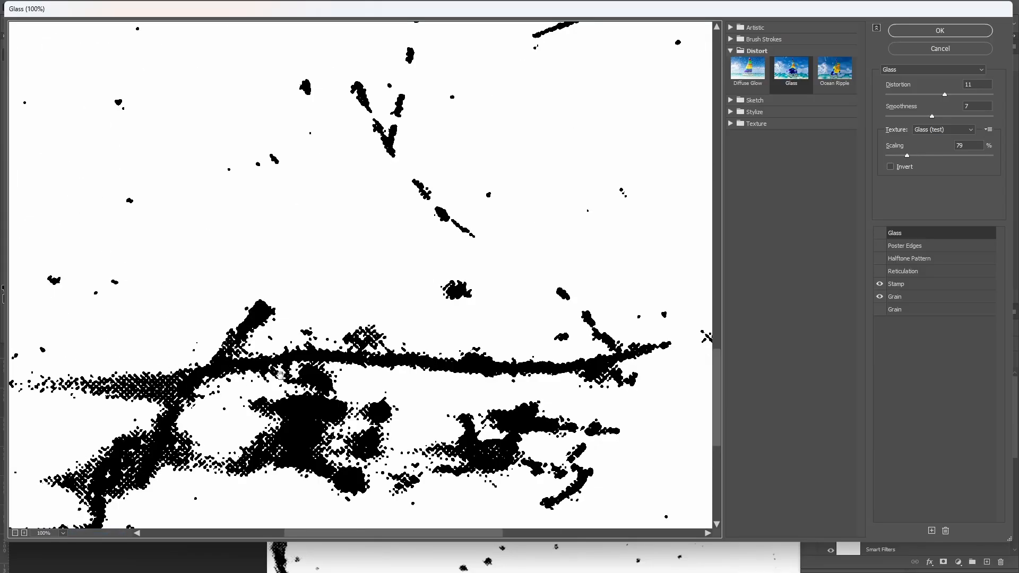
key("ctrl+minus")
key("ctrl+minus")
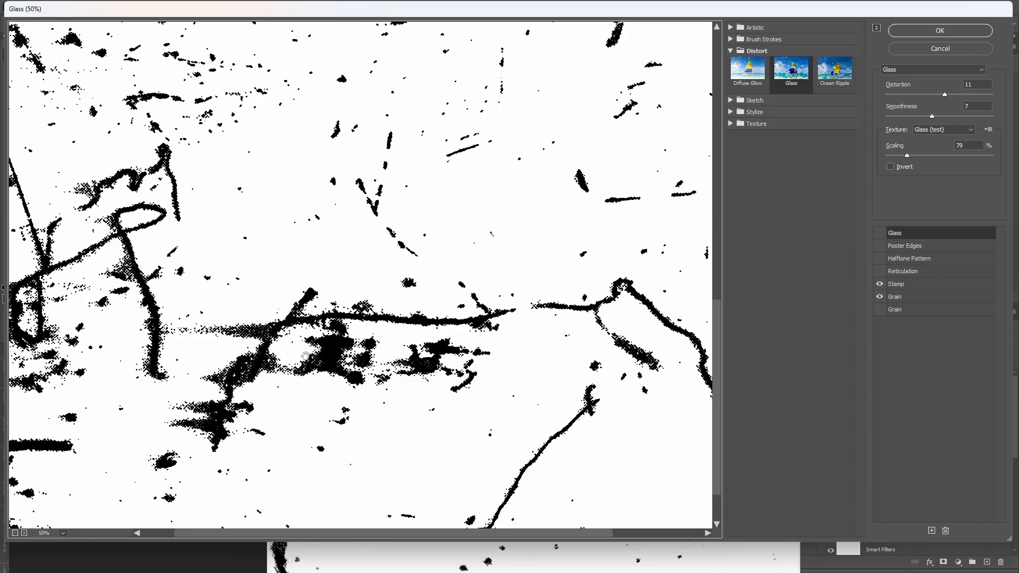
left_click(903, 33)
Collapse the filter and effect lists of the texture, emblem, Layer 3 and Layer 2 layers.
left_click(1008, 385)
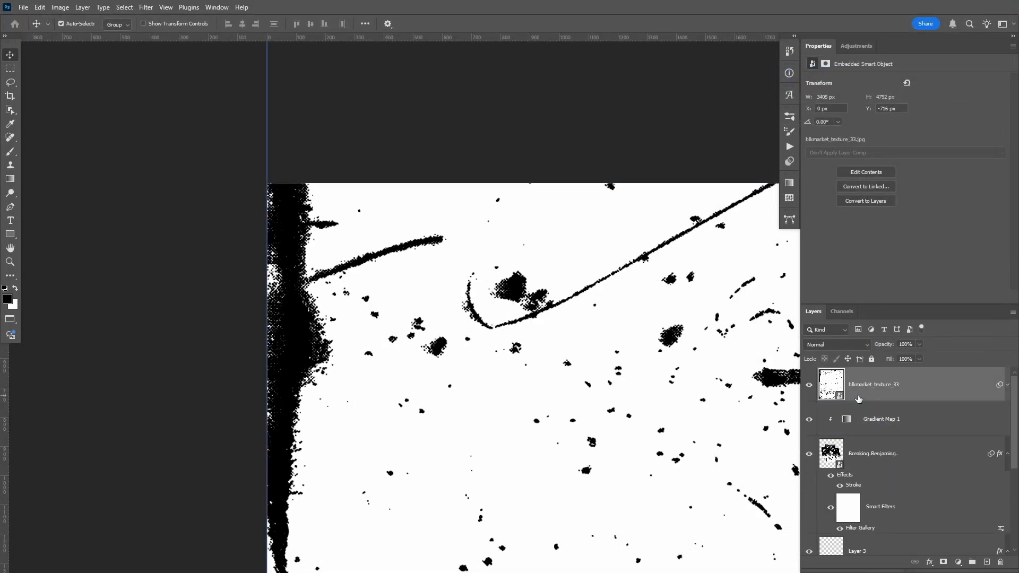
left_click(928, 459)
left_click(1008, 454)
left_click(1003, 489)
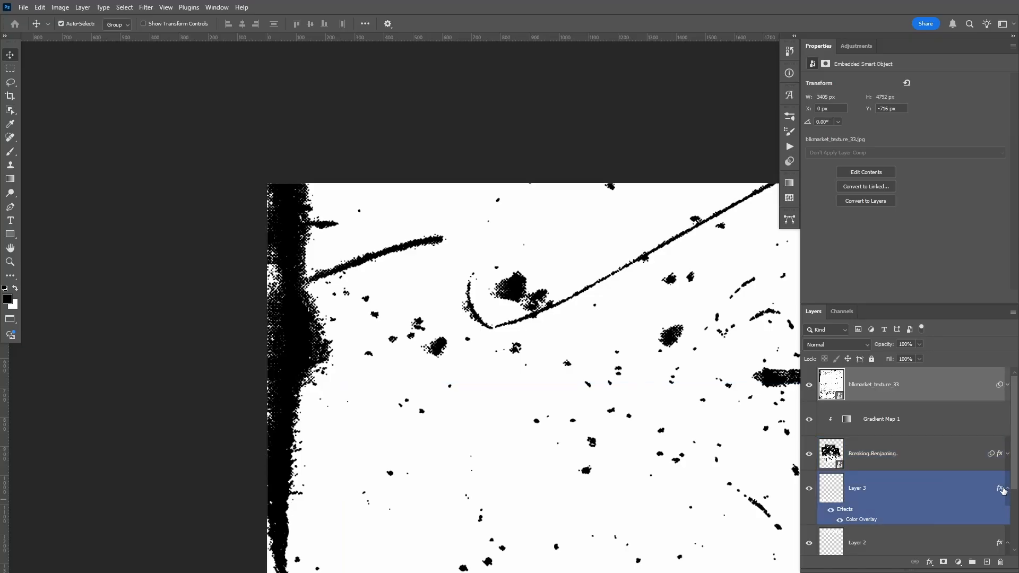
left_click(1008, 489)
left_click(1008, 524)
Clip blkmarket_texture_33 to Layer 3, the word "benjamin", and convert Layer 3 to a smart object.
left_click_drag(871, 391, 882, 469)
key("ctrl+0")
left_click(884, 469, "alt")
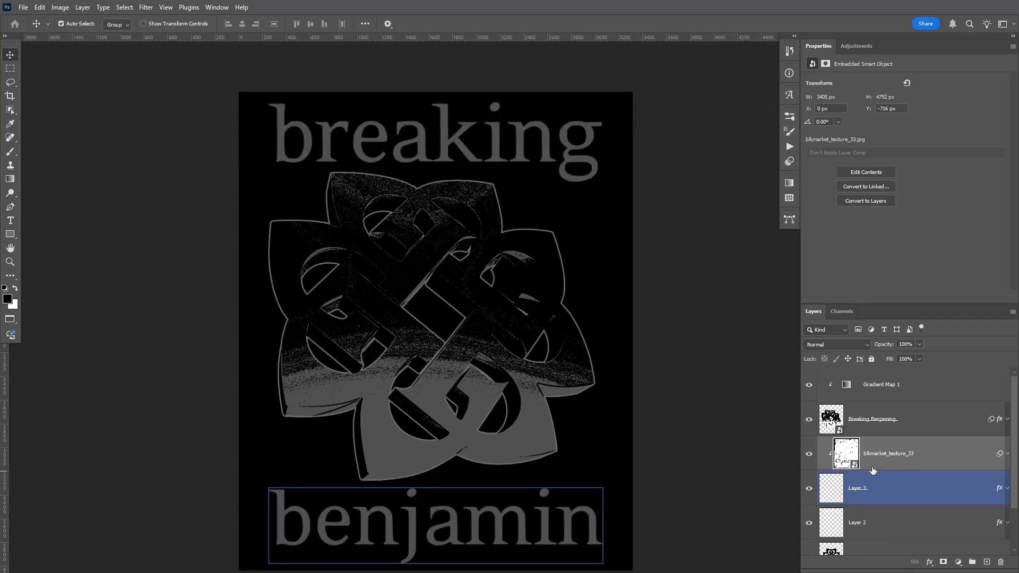
right_click(958, 500)
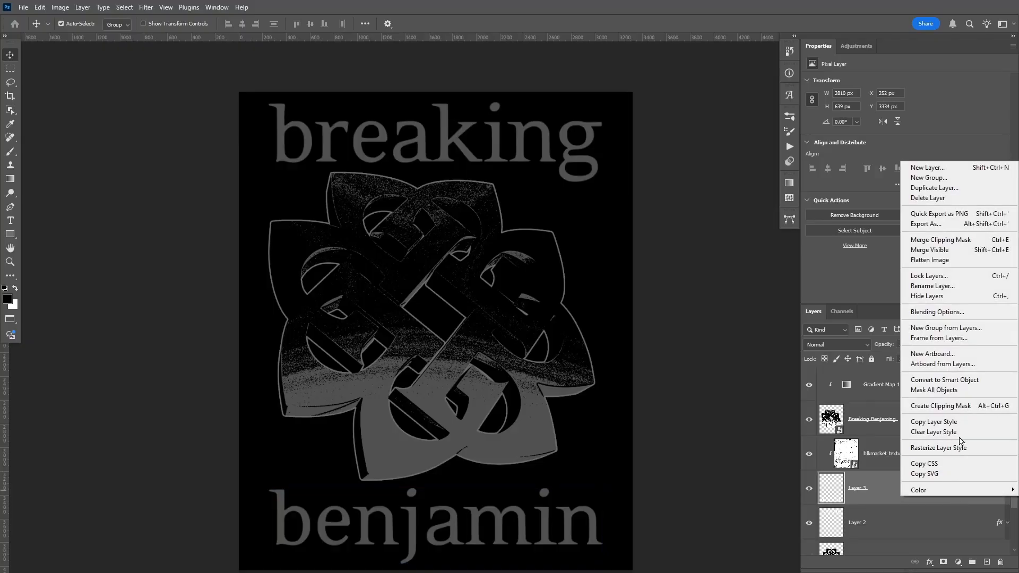
left_click(945, 379)
Move the clipped blkmarket_texture_33 down over "benjamin" to about Y 334 px.
key("ctrl+t")
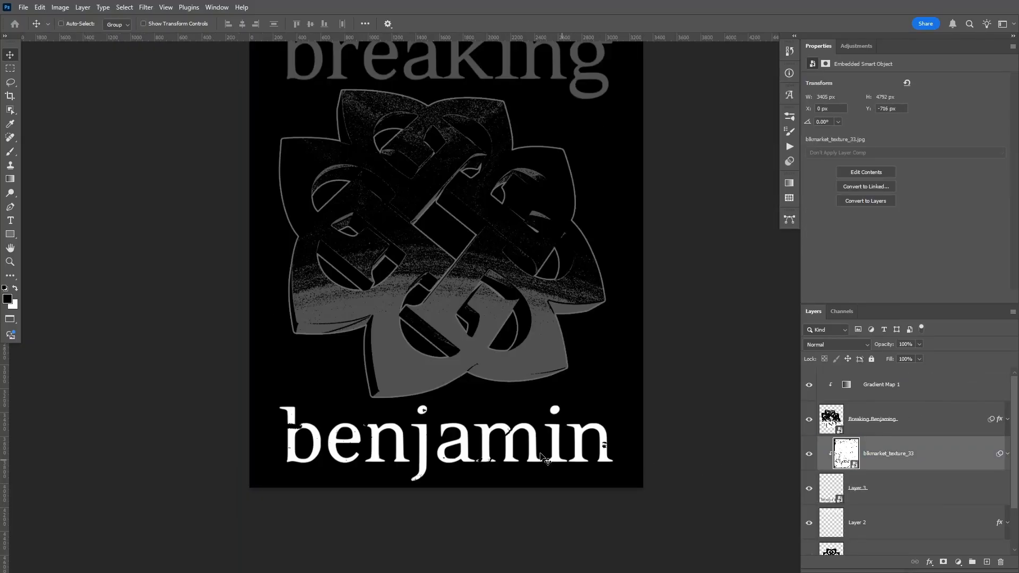
left_click_drag(522, 199, 511, 324)
key("Return")
key("ctrl+i")
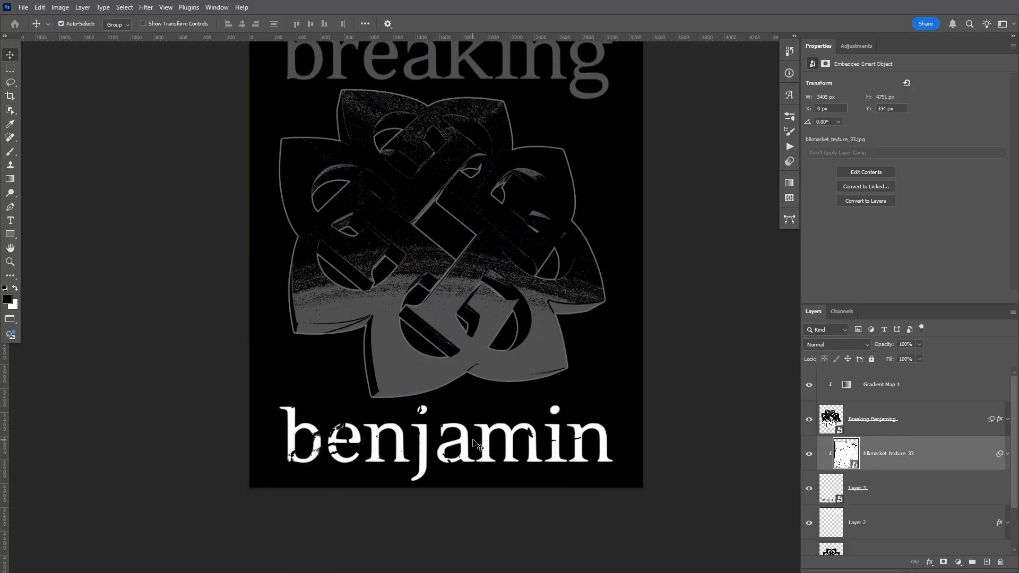
Set the blkmarket_texture_33 layer's blend mode to Multiply and shift the texture up to about Y 84 px.
key("z")
left_click_drag(472, 443, 510, 441)
key("v")
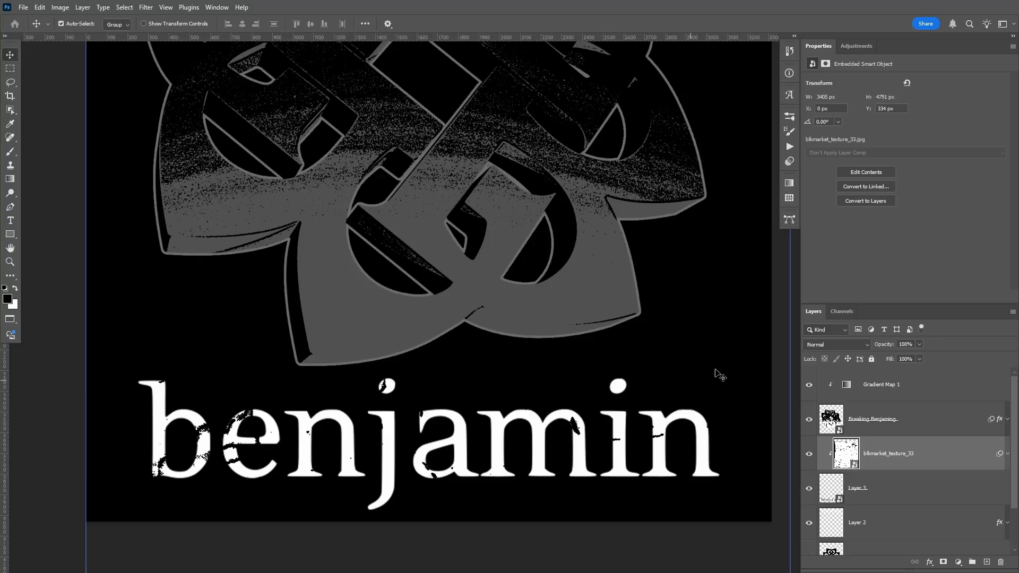
left_click(836, 344)
left_click(820, 298)
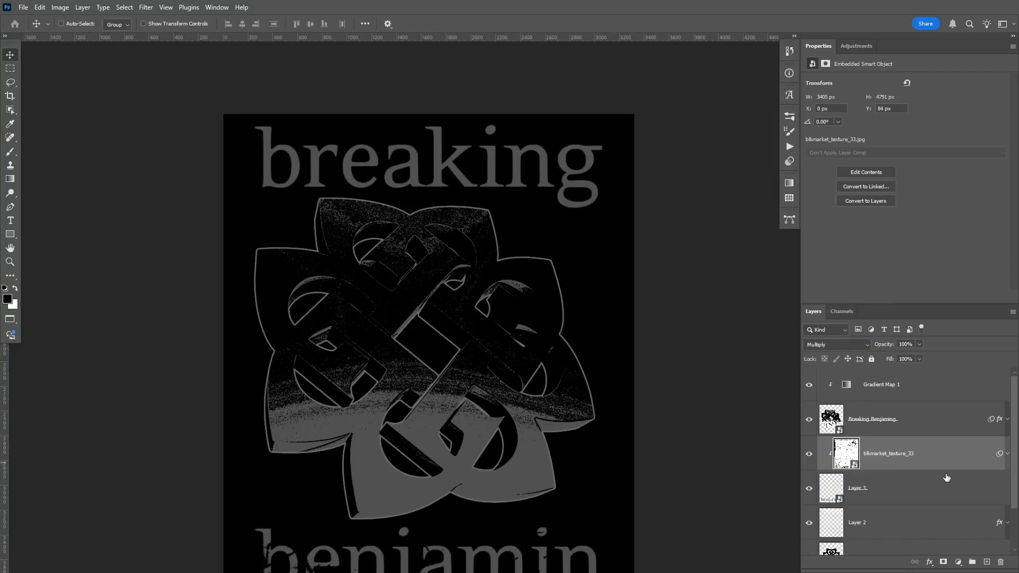
Duplicate the texture layer, clip the copy to Layer 2, the word "breaking", and convert Layer 2 to a smart object.
left_click_drag(942, 472, 879, 504, "alt")
left_click(881, 510)
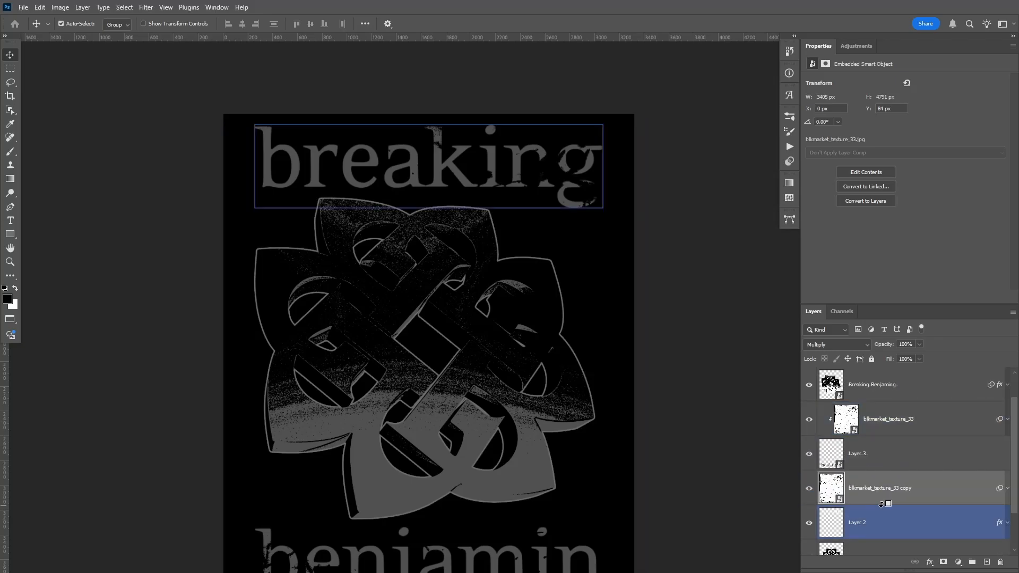
left_click(881, 504, "alt")
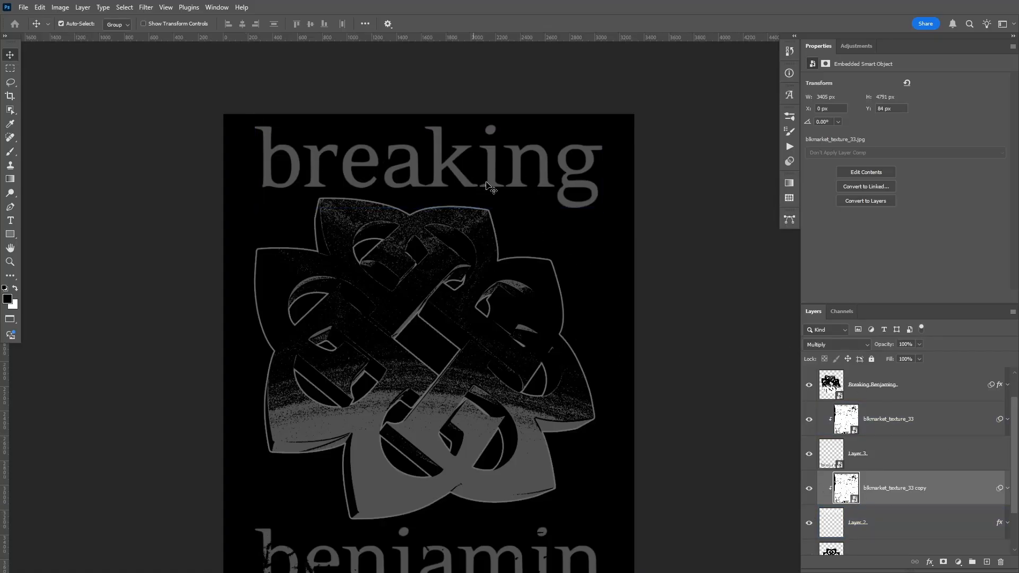
right_click(907, 522)
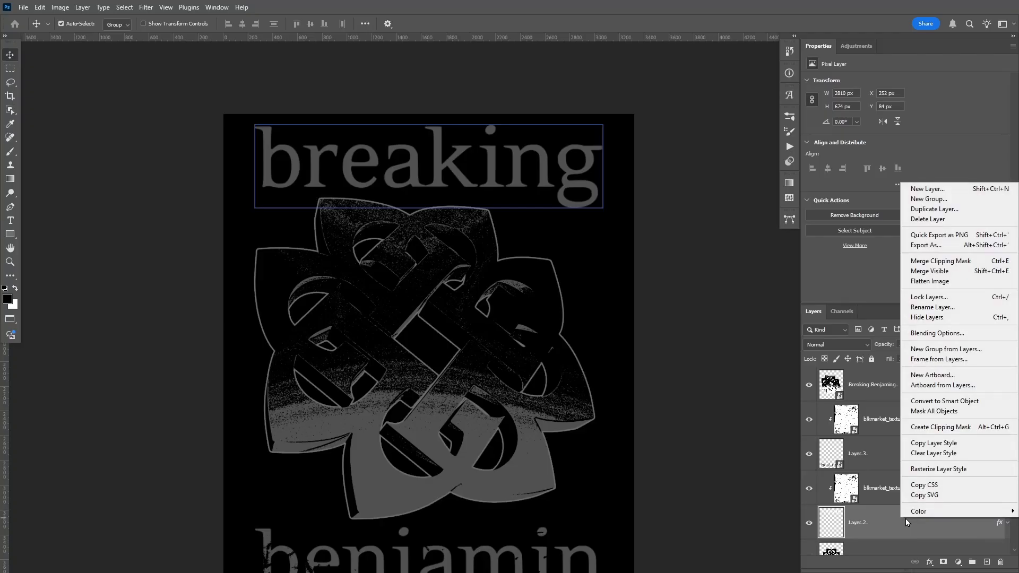
left_click(936, 402)
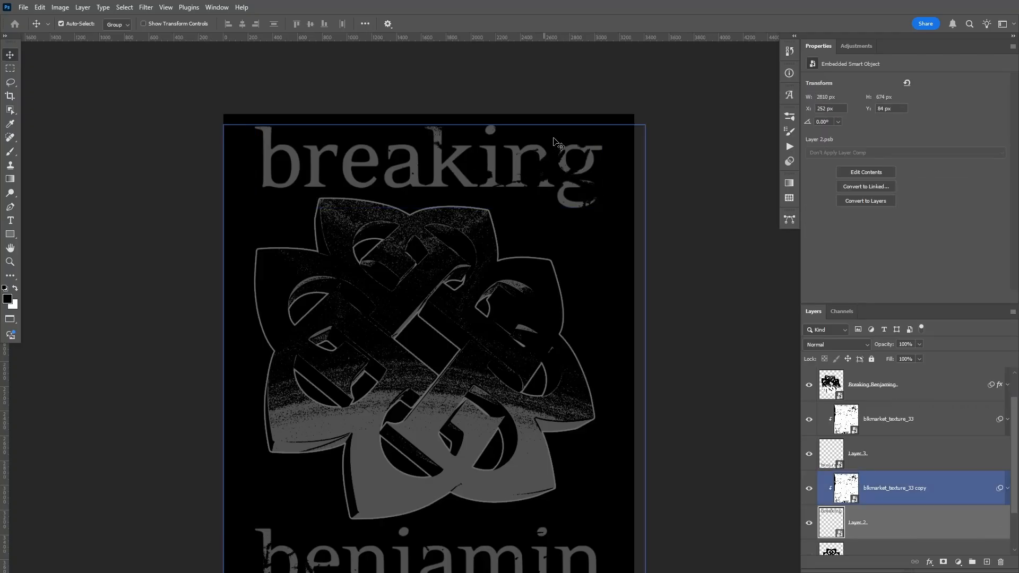
Move the blkmarket_texture_33 copy up over "breaking" to about Y -381 px.
left_click_drag(556, 138, 608, 170, "ctrl")
left_click_drag(548, 235, 497, 232, "ctrl")
left_click_drag(560, 231, 581, 158)
key("ctrl+0")
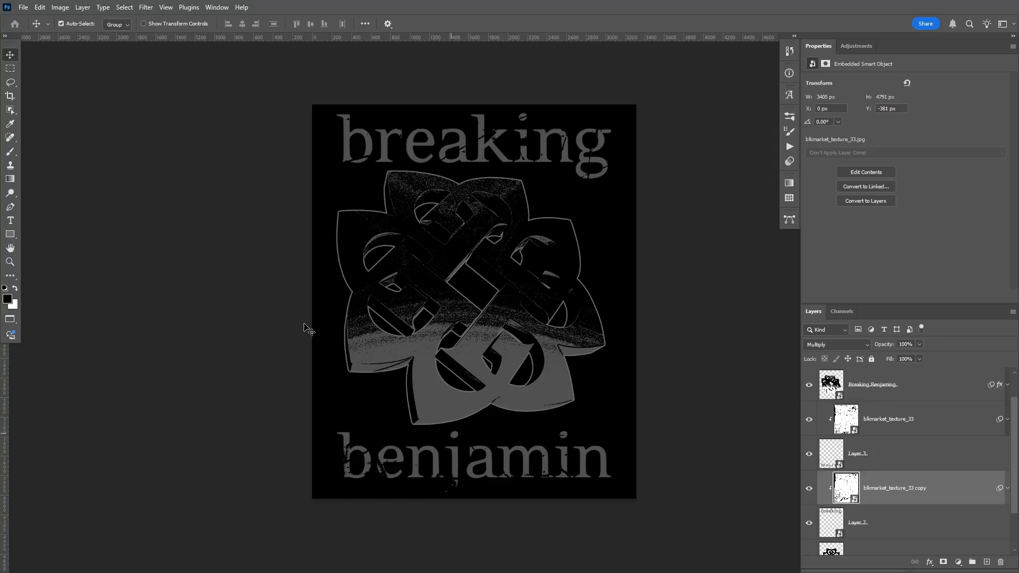
key("ctrl+Tab")
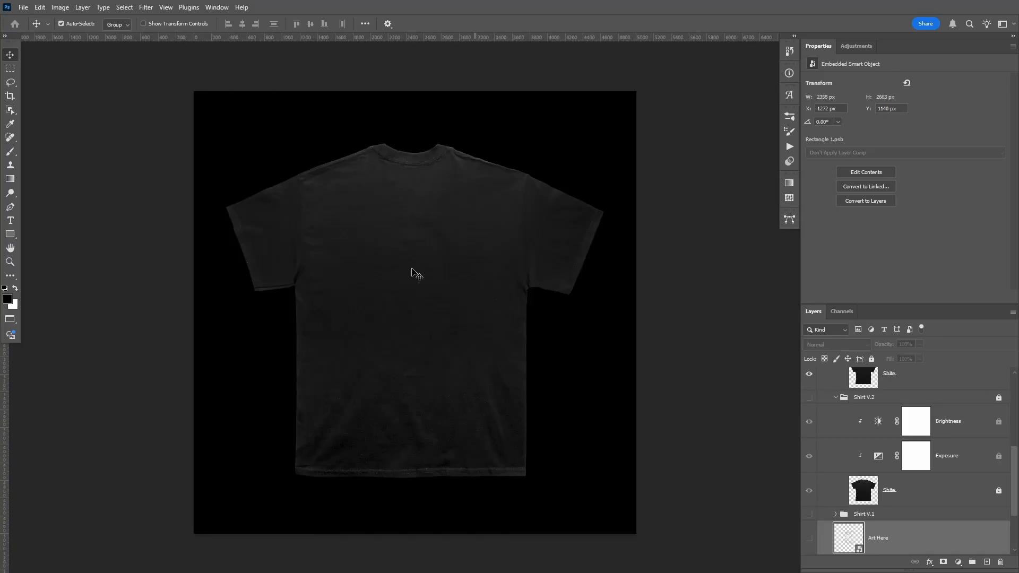
key("ctrl+Tab")
key("ctrl+Tab")
key("ctrl+Tab")
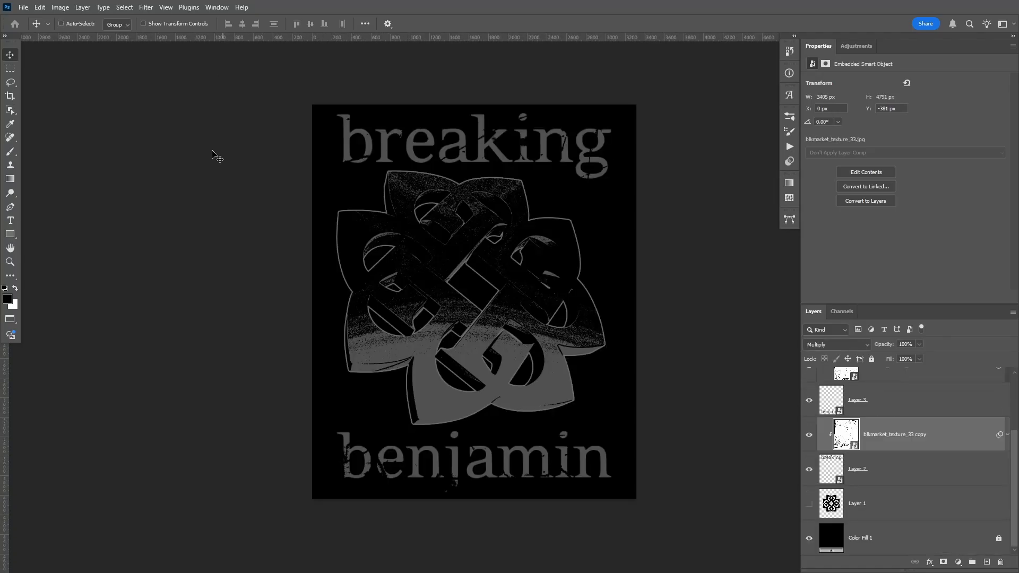
Place the 067 crack texture above all layers, about 3893 px wide, so that it covers the whole poster.
left_click_drag(743, 302, 757, 301)
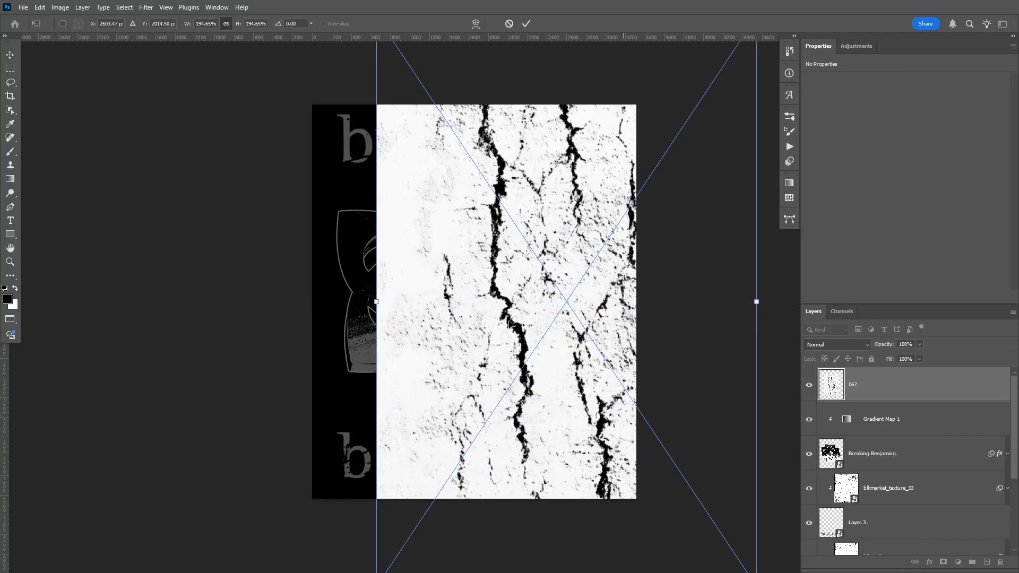
left_click_drag(483, 302, 397, 285)
key("Return")
Try the Filter Gallery's Stamp and Grain effects on the 067 texture.
left_click(146, 7)
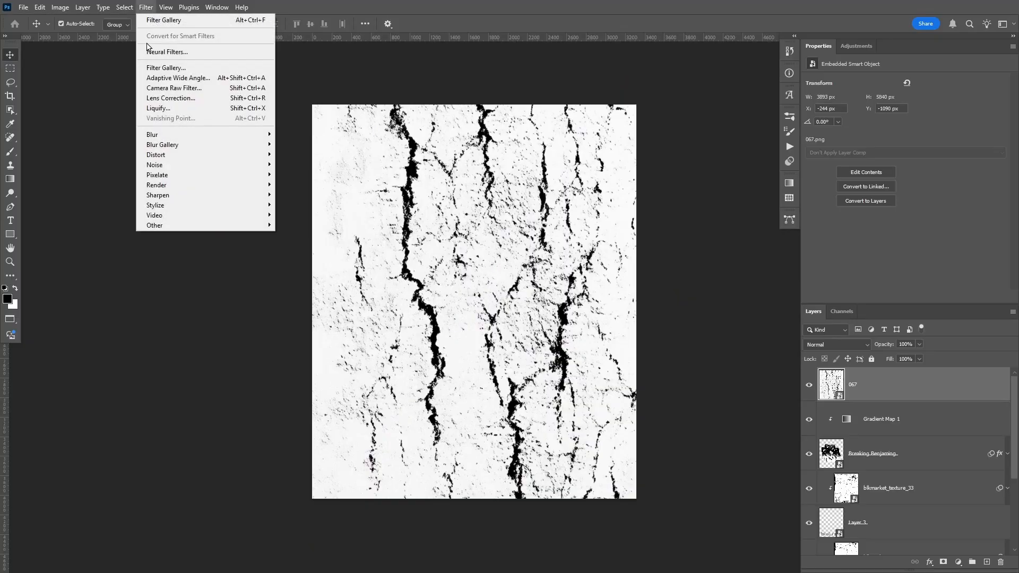
left_click(166, 67)
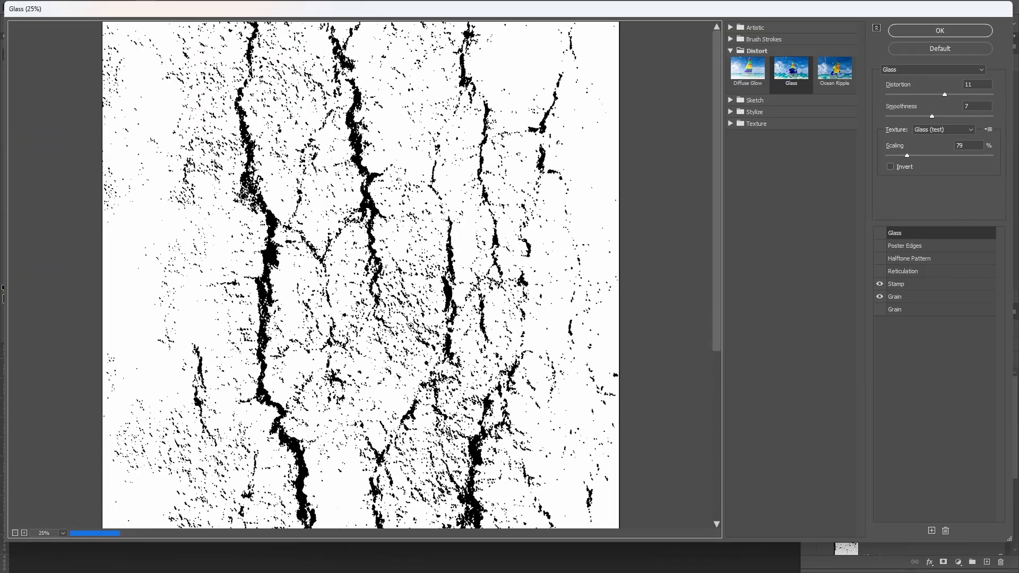
key("ctrl+minus")
left_click(904, 299)
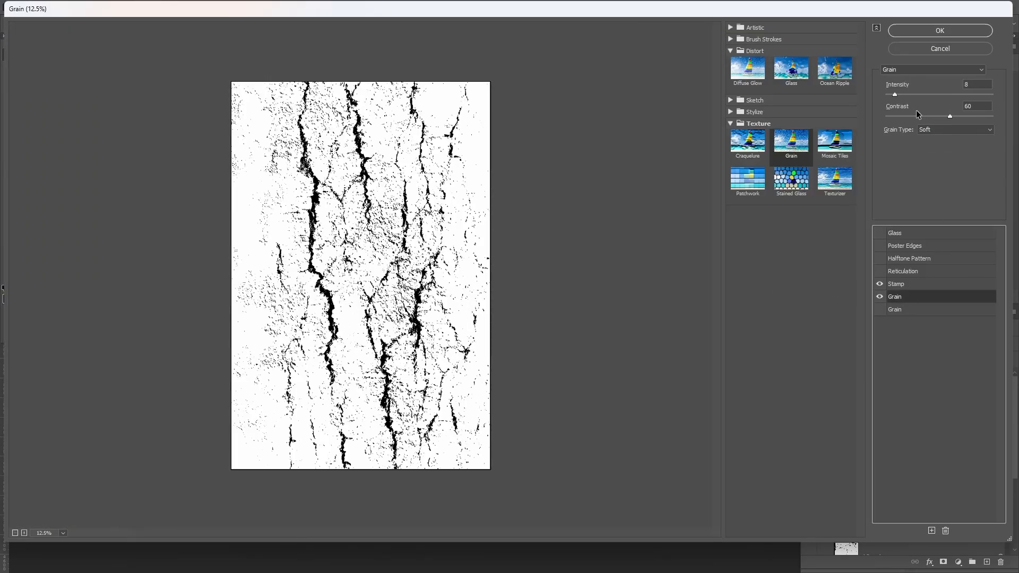
Try the Multiply blend mode on the 067 texture and delete that layer.
left_click(844, 344)
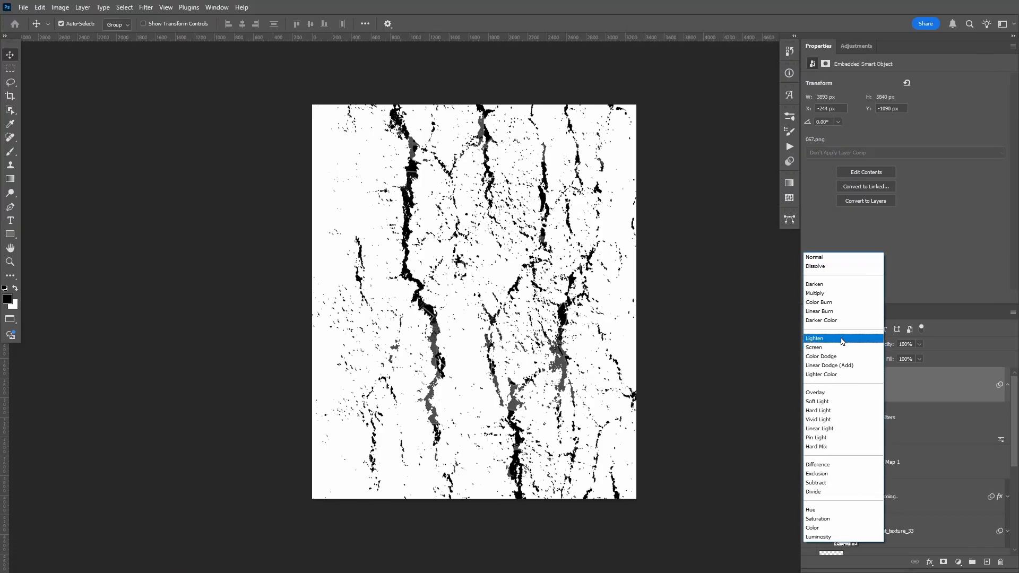
left_click(829, 293)
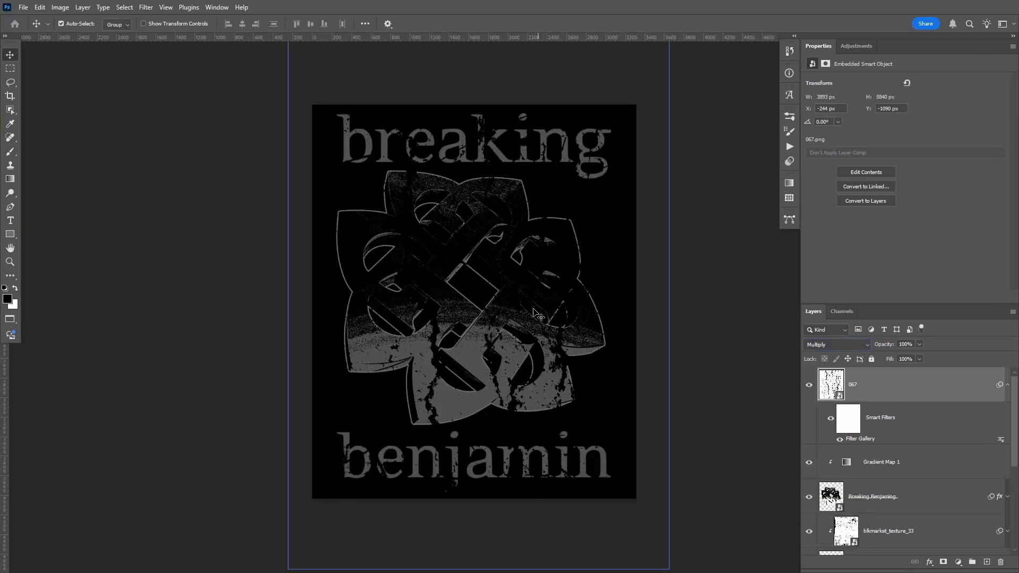
left_click_drag(498, 404, 491, 454, "ctrl")
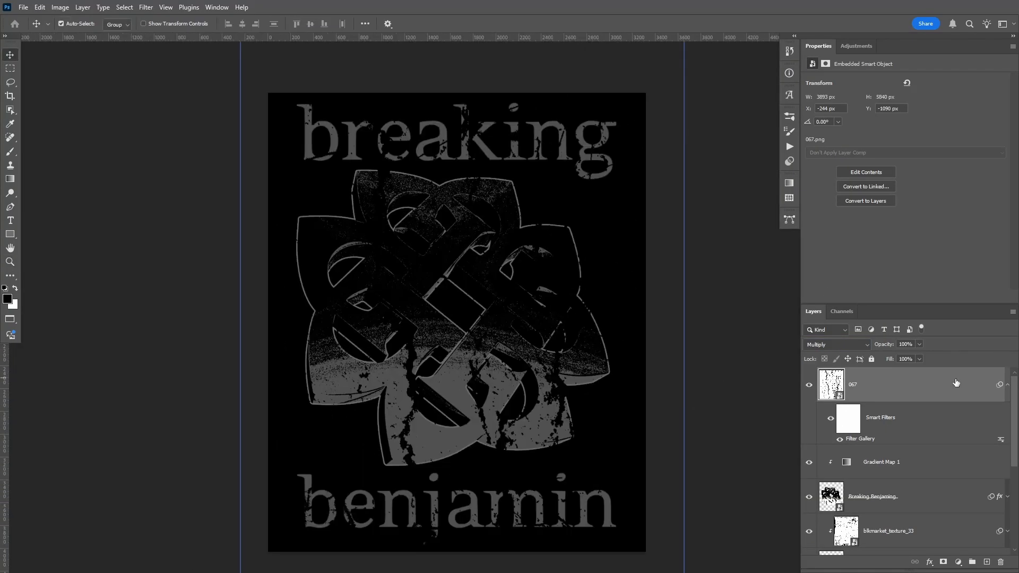
key("Delete")
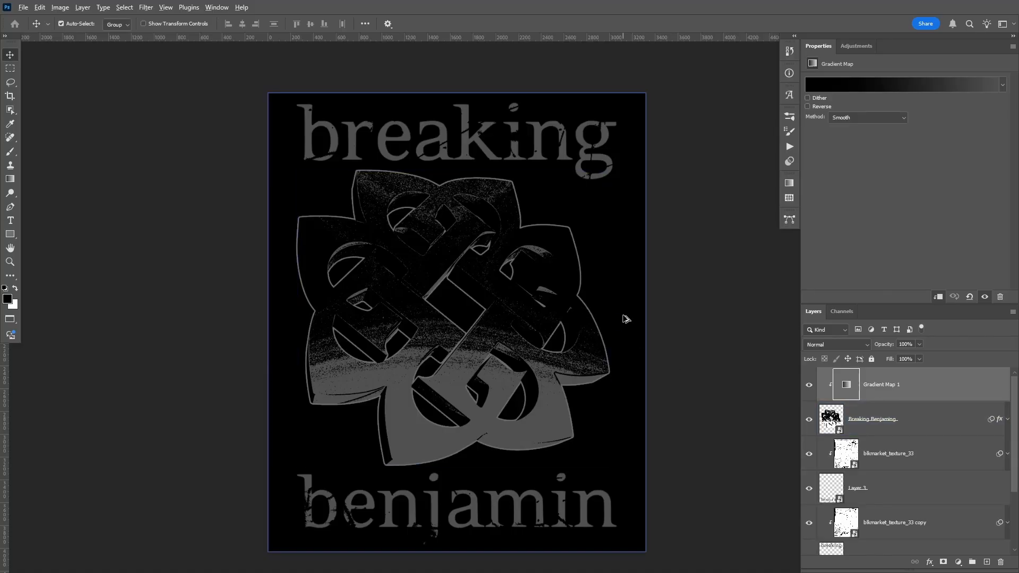
Place the 080 cracked texture above all layers, about 3522 px wide over the whole poster, and invert its colors.
key("alt+Tab")
left_click_drag(571, 322, 600, 325)
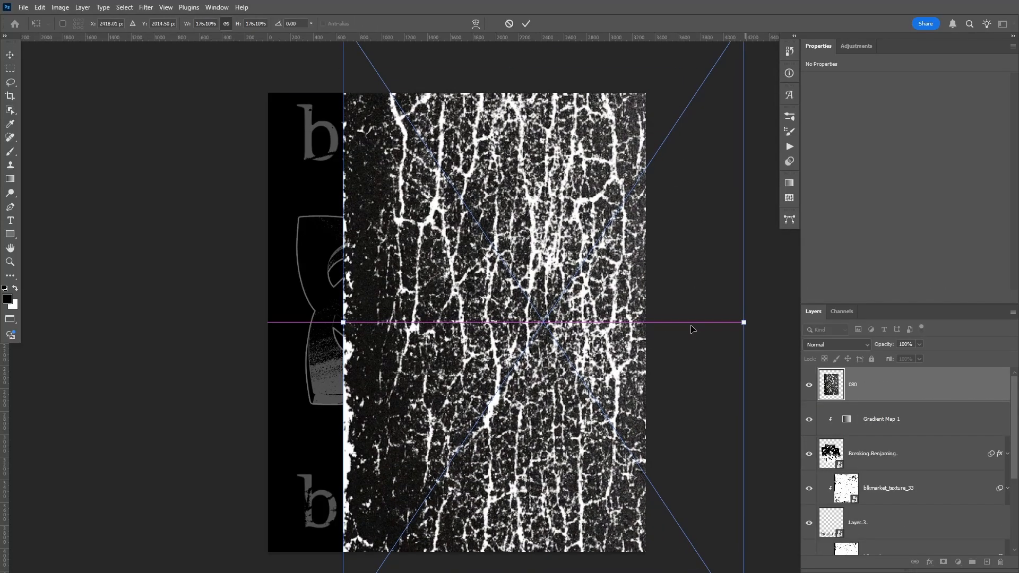
key("Return")
key("ctrl+i")
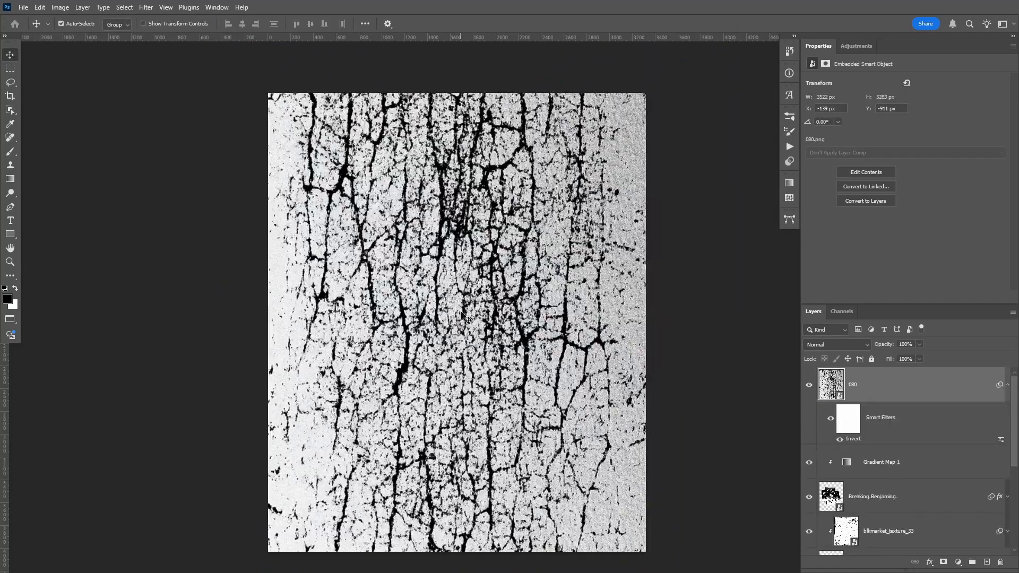
Apply the Filter Gallery to the 080 texture layer and set its blend mode to Multiply.
left_click(837, 345)
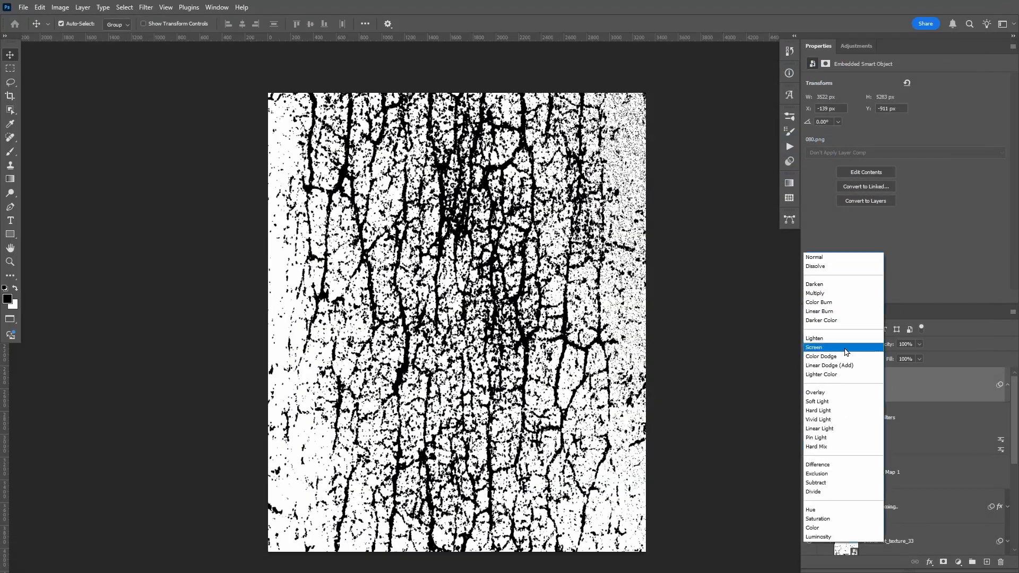
left_click(844, 294)
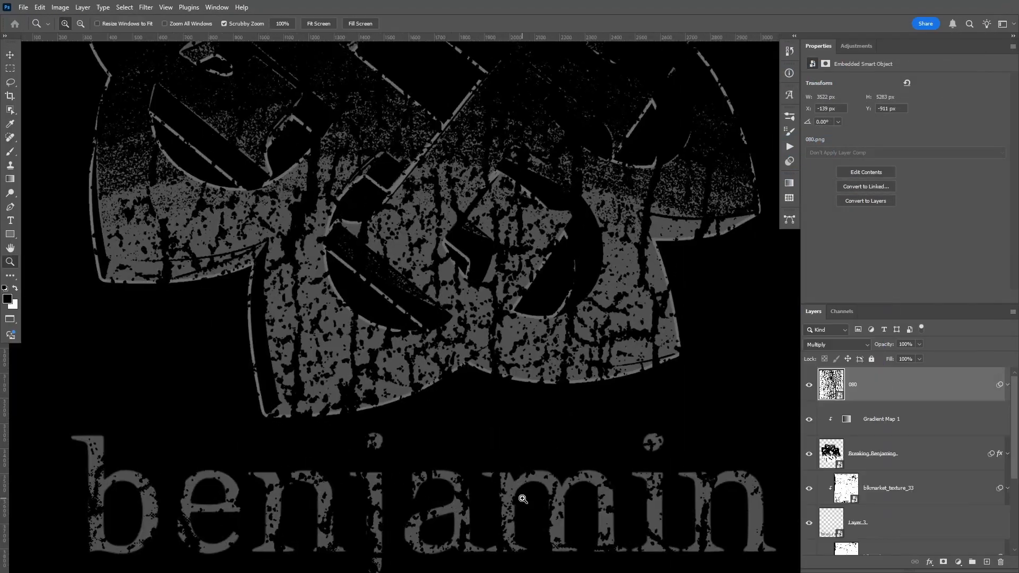
mouse_move(521, 498)
left_mouse_down()
mouse_move(543, 504)
mouse_move(502, 498)
left_mouse_up()
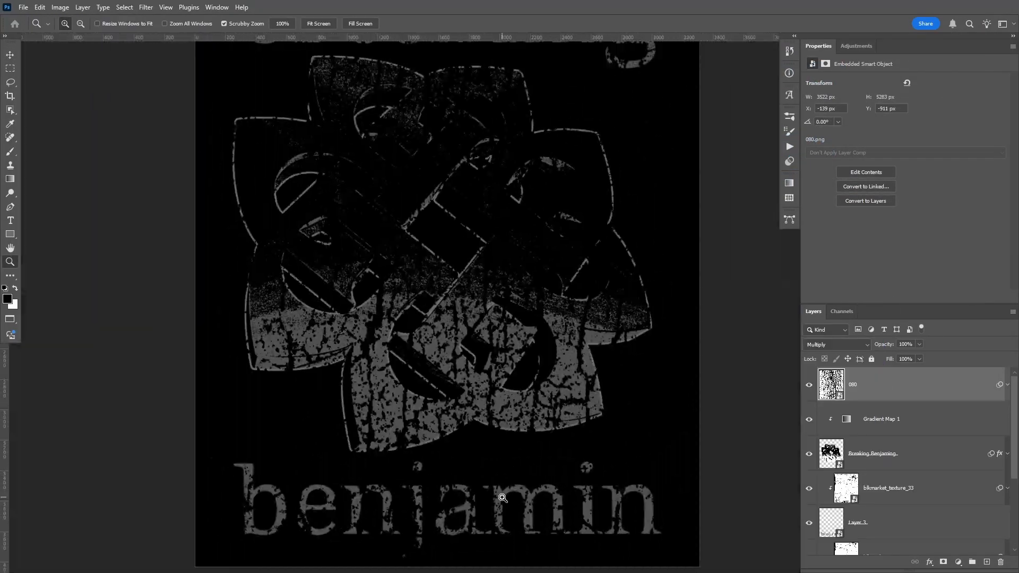
key("ctrl+0")
key("v")
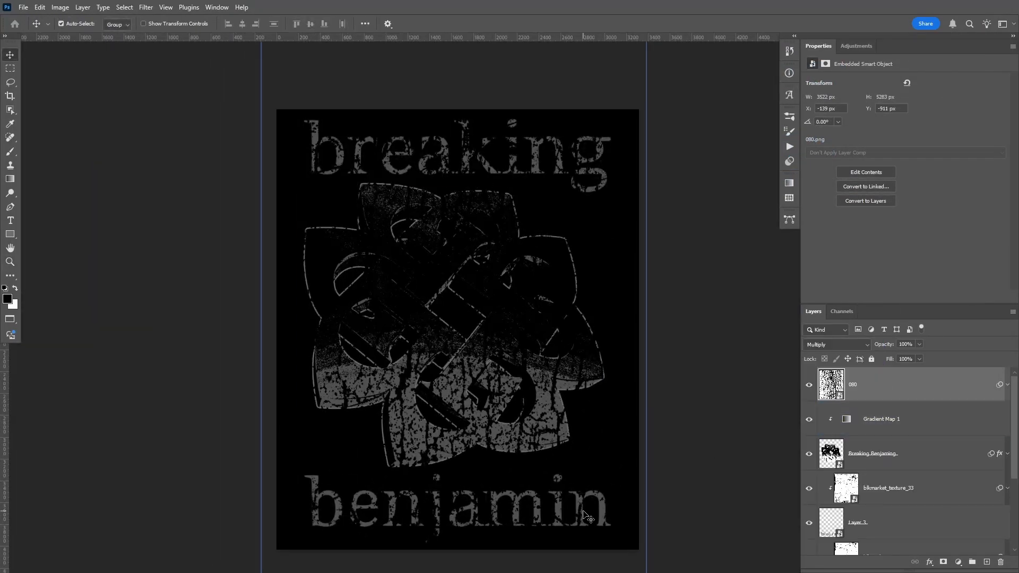
Add a Stroke effect to Layer 2, the word "breaking".
key("z")
left_click_drag(587, 516, 589, 520)
key("v")
scroll(940, 425, "down", 3)
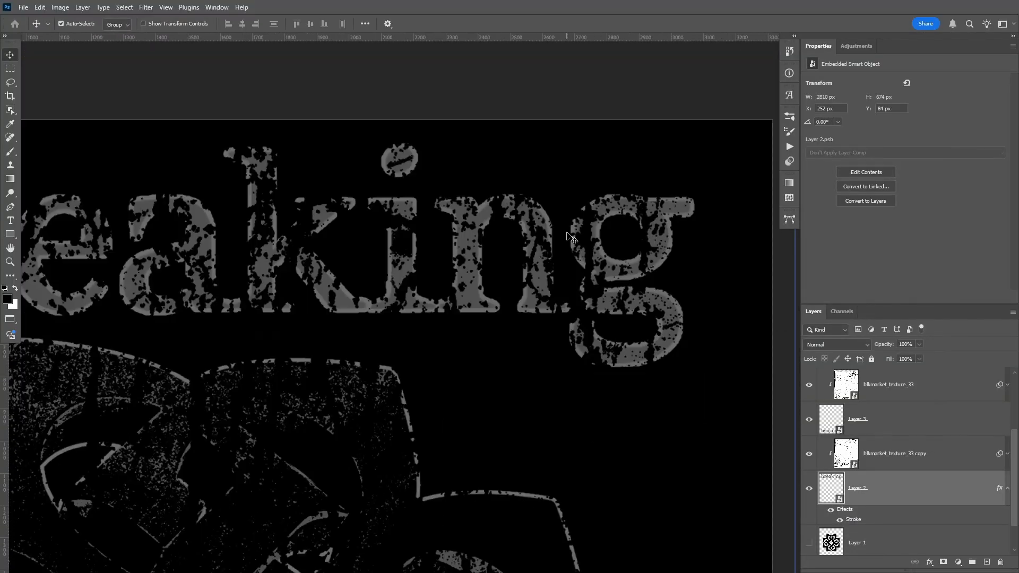
Add a 6 px outside Stroke effect to Layer 3, the word "benjamin".
scroll(565, 431, "down", 10)
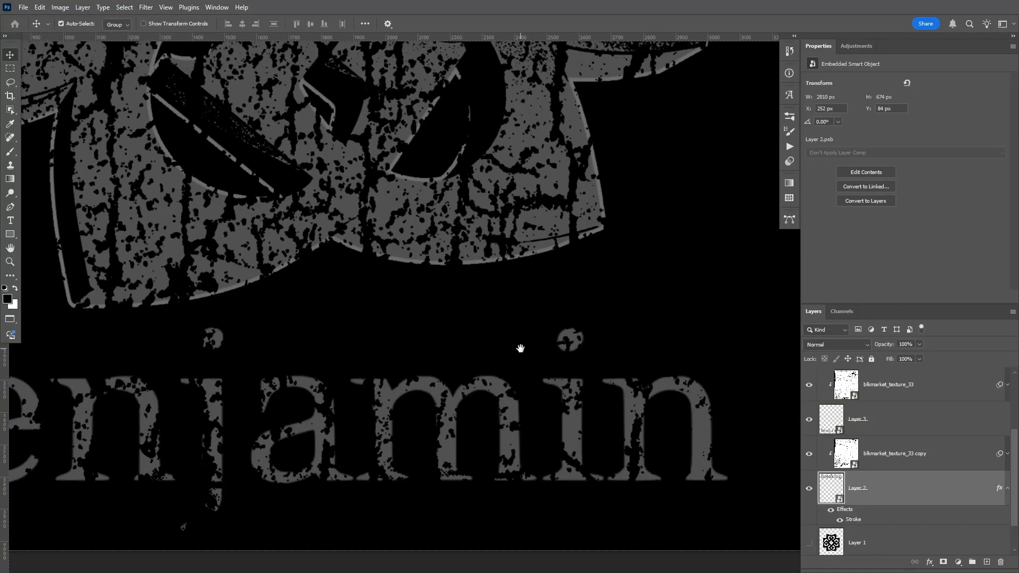
left_click_drag(520, 348, 517, 338)
left_click(1007, 487)
double_click(935, 420)
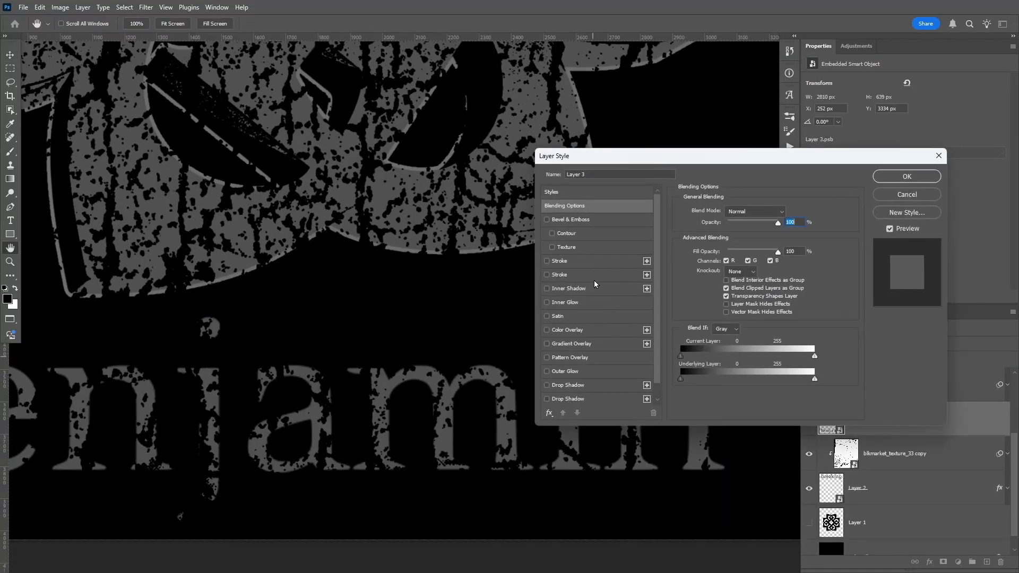
left_click(589, 265)
scroll(789, 214, "down", 1)
left_click(789, 212)
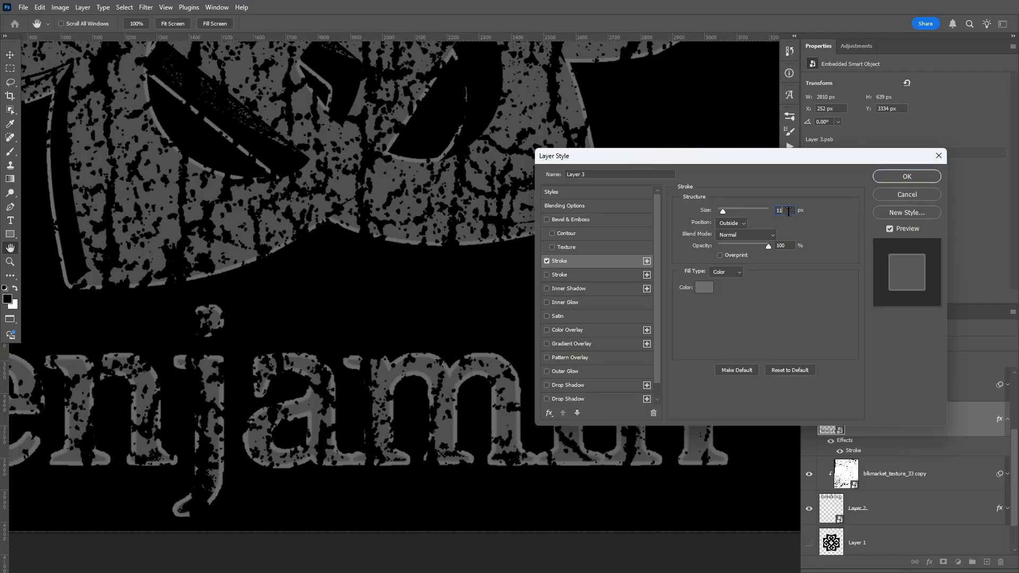
scroll(789, 211, "down", 6)
scroll(789, 211, "up", 1)
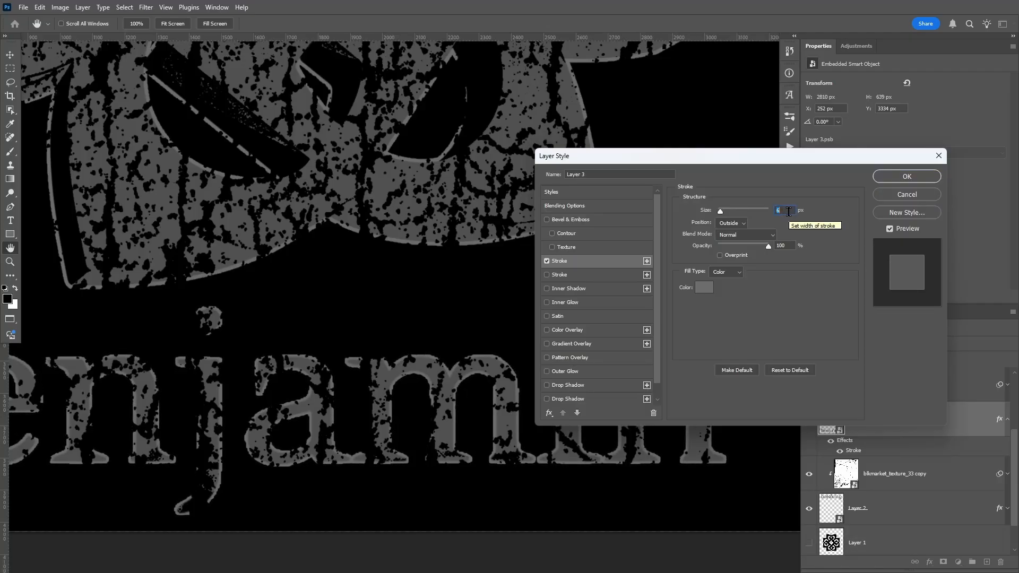
left_click(881, 178)
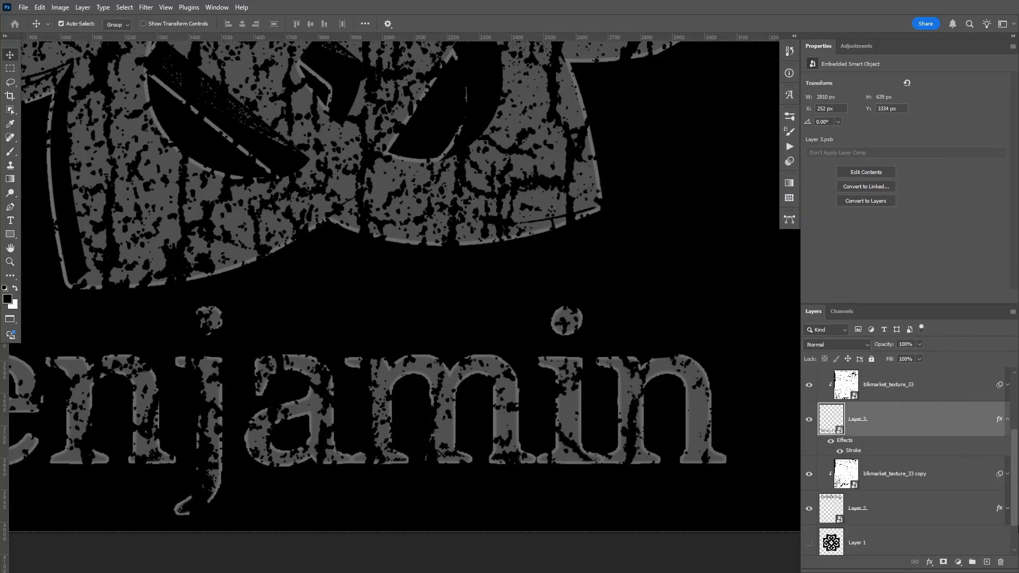
Adjust the size of the Stroke effect on Layer 2, the word "breaking".
left_click(1007, 419)
double_click(923, 489)
left_click(601, 262)
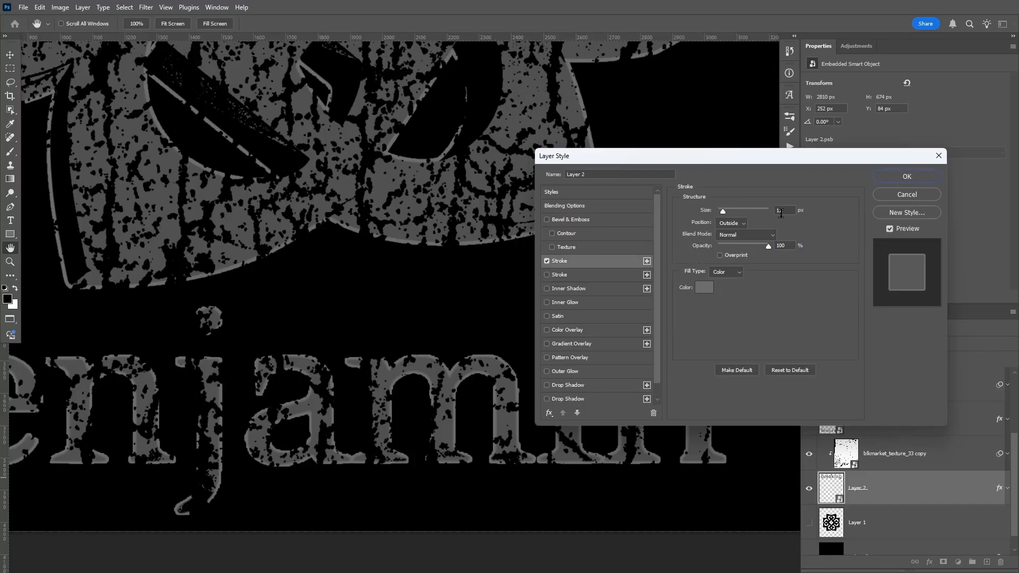
left_click(907, 176)
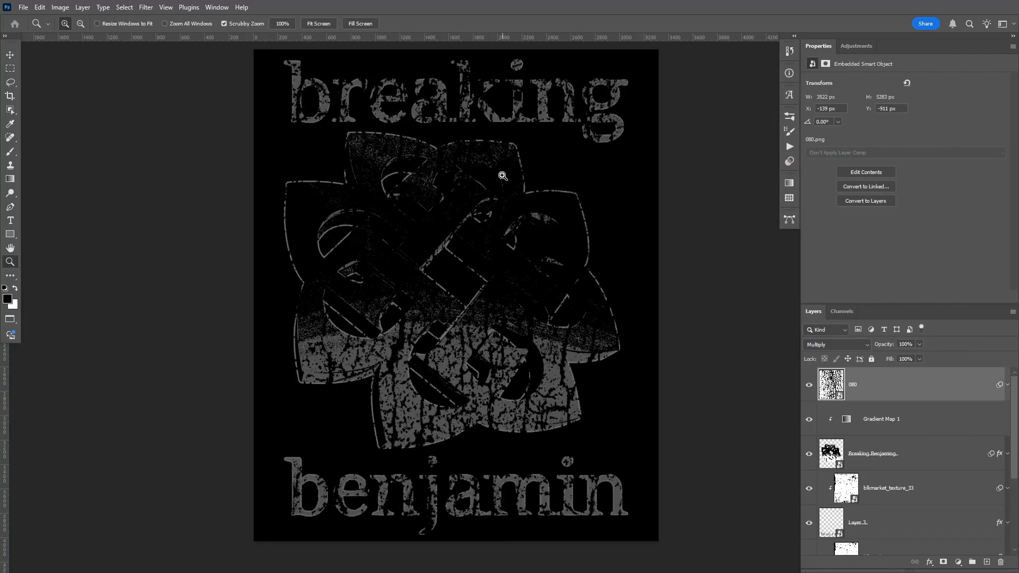
Try to convert the layers from 080 down to Layer 2 into one smart object.
left_click_drag(497, 176, 494, 178)
key("v")
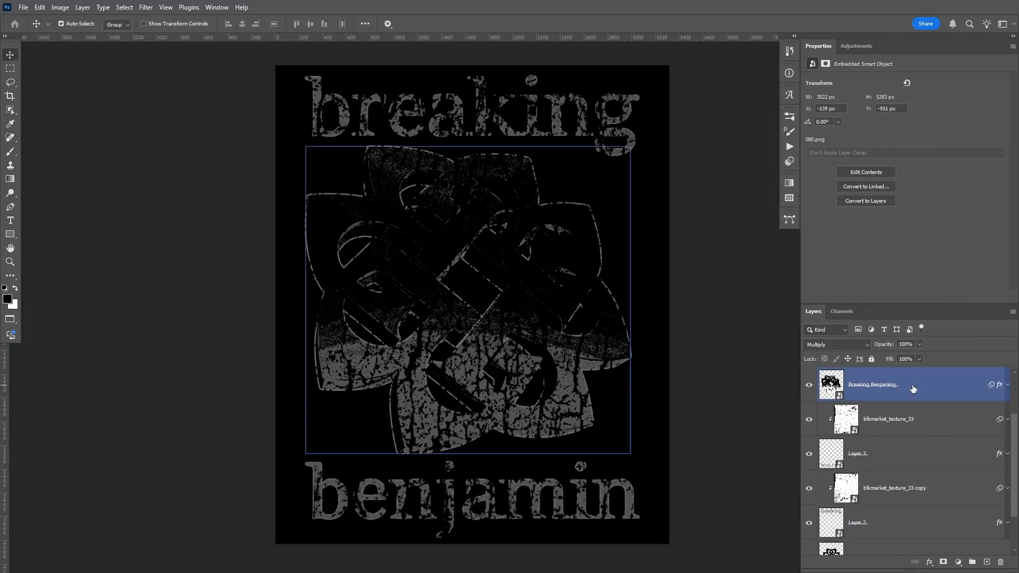
scroll(915, 391, "down", 3)
left_click(899, 480, "shift")
right_click(899, 480)
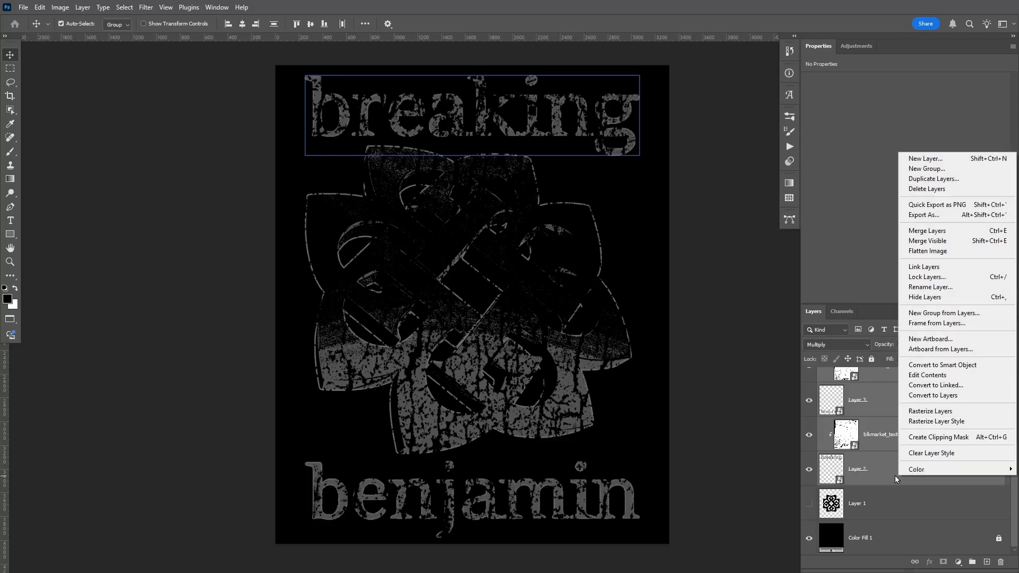
left_click(930, 371)
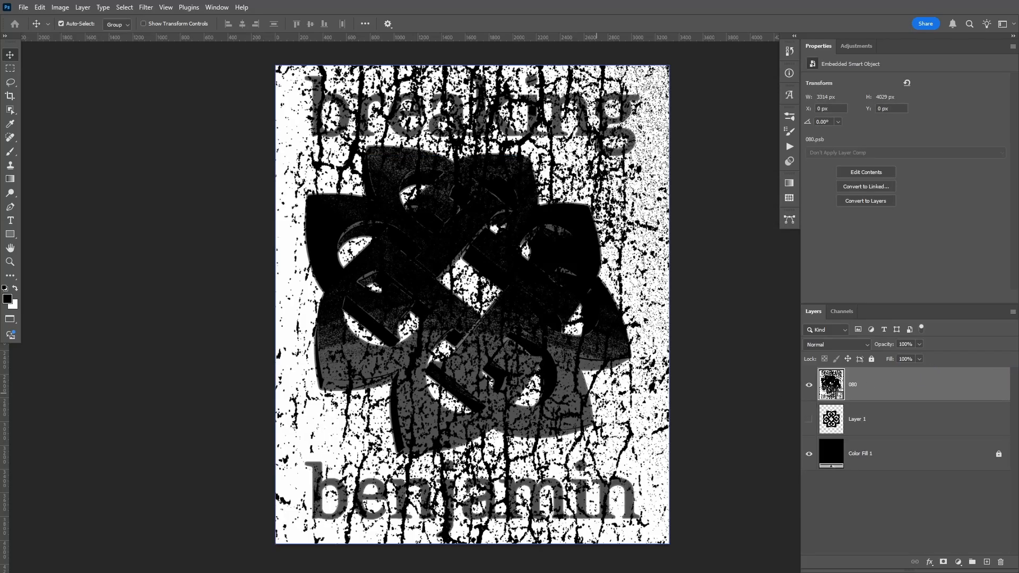
key("ctrl+z")
Stamp all visible artwork into a new layer at the top of the stack and hide every other layer.
scroll(900, 392, "down", 4)
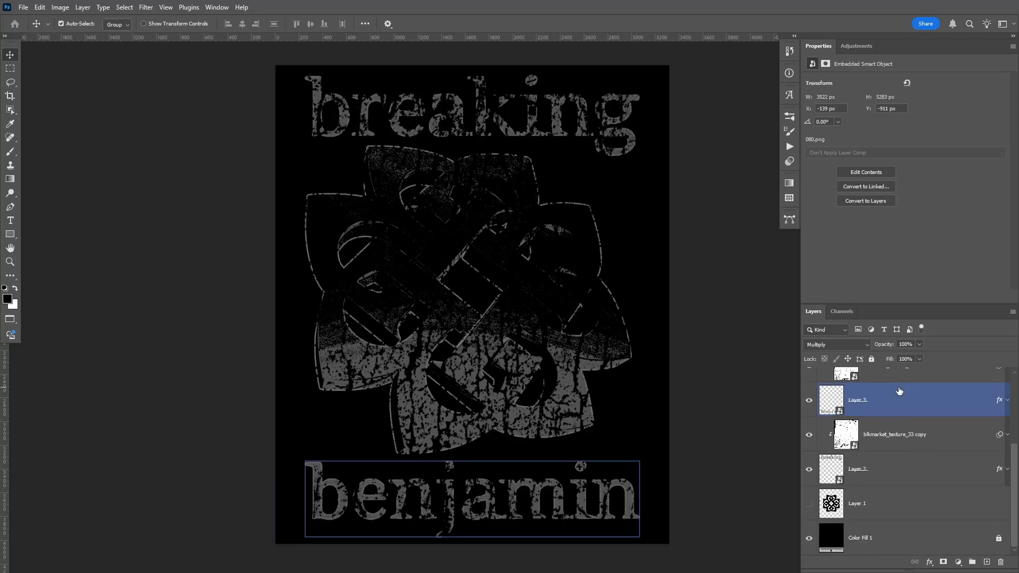
scroll(900, 392, "up", 4)
scroll(900, 392, "down", 1)
scroll(900, 392, "up", 1)
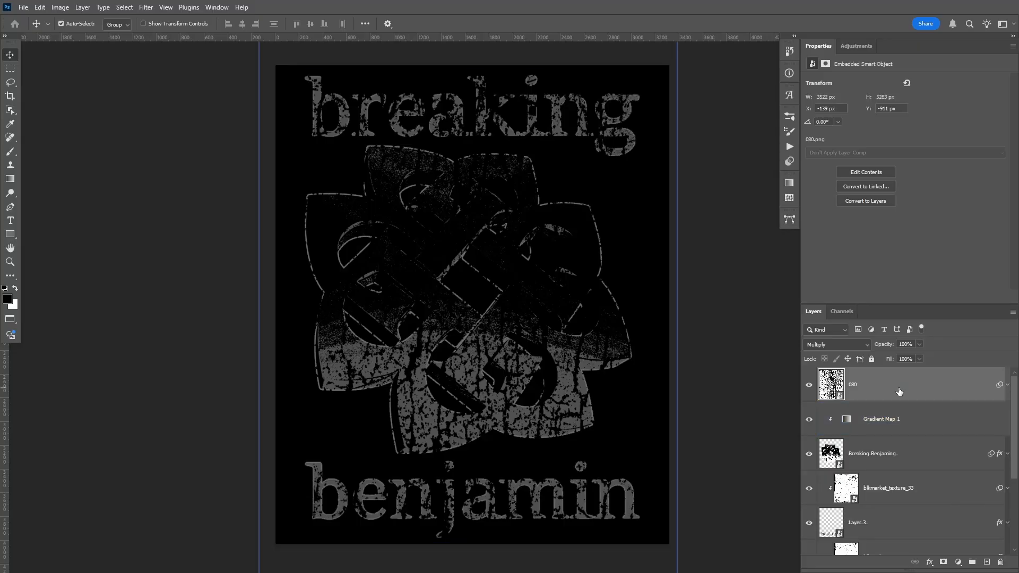
left_click(748, 393)
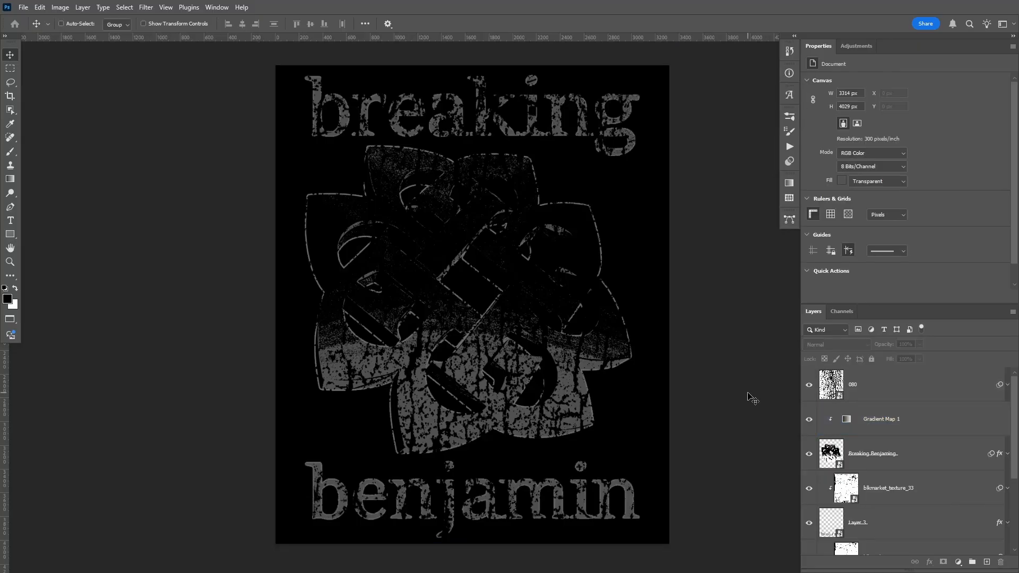
key("ctrl+shift+alt+e")
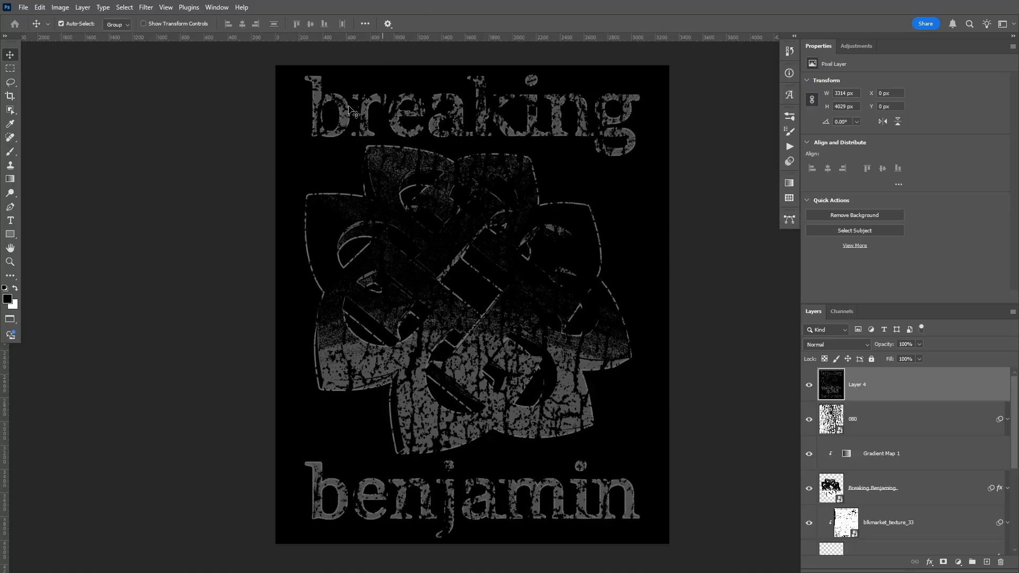
left_click(809, 384, "alt")
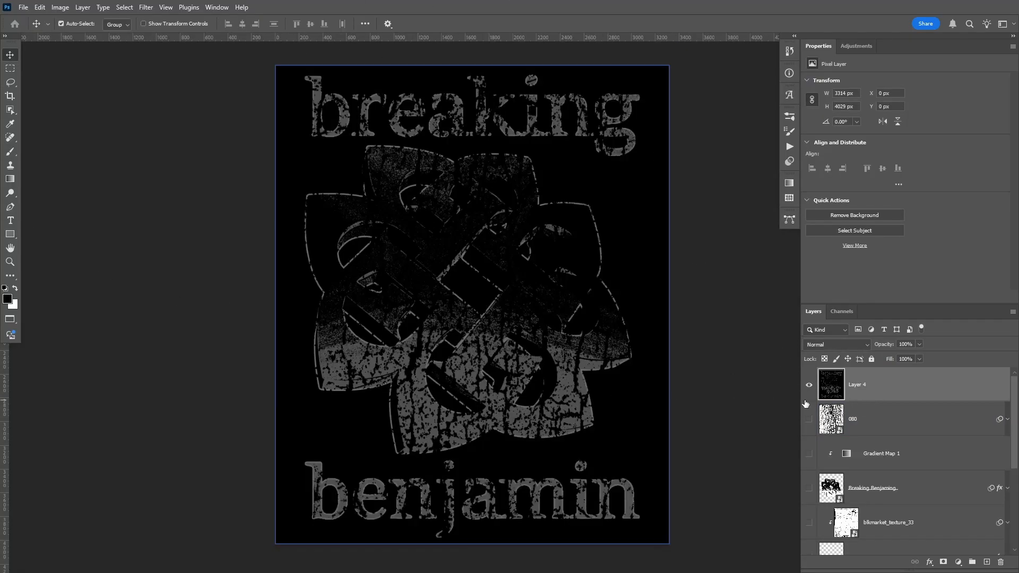
Convert the merged Layer 4 to a smart object and apply the Displace filter to it.
right_click(900, 388)
left_click(934, 313)
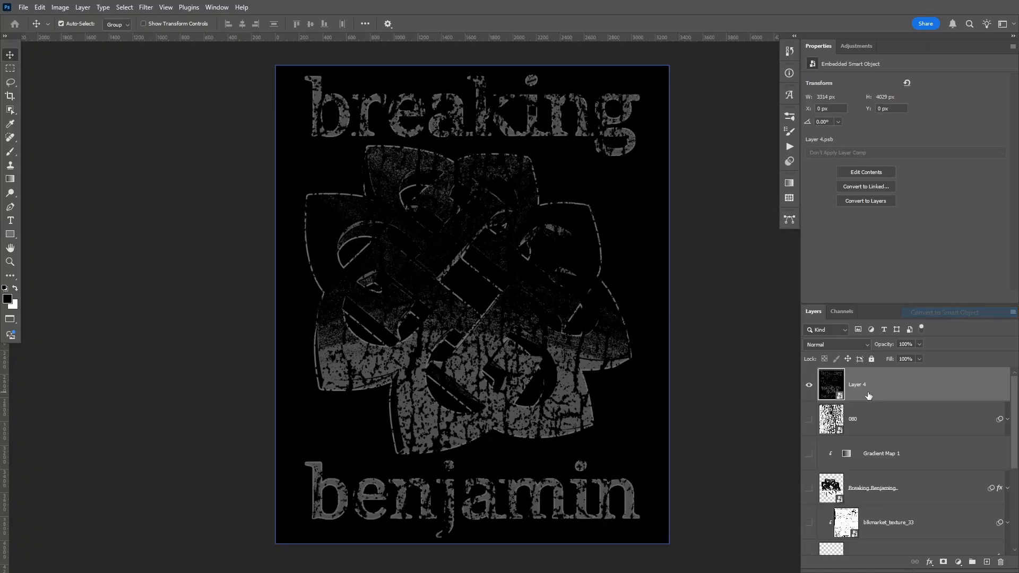
left_click(146, 6)
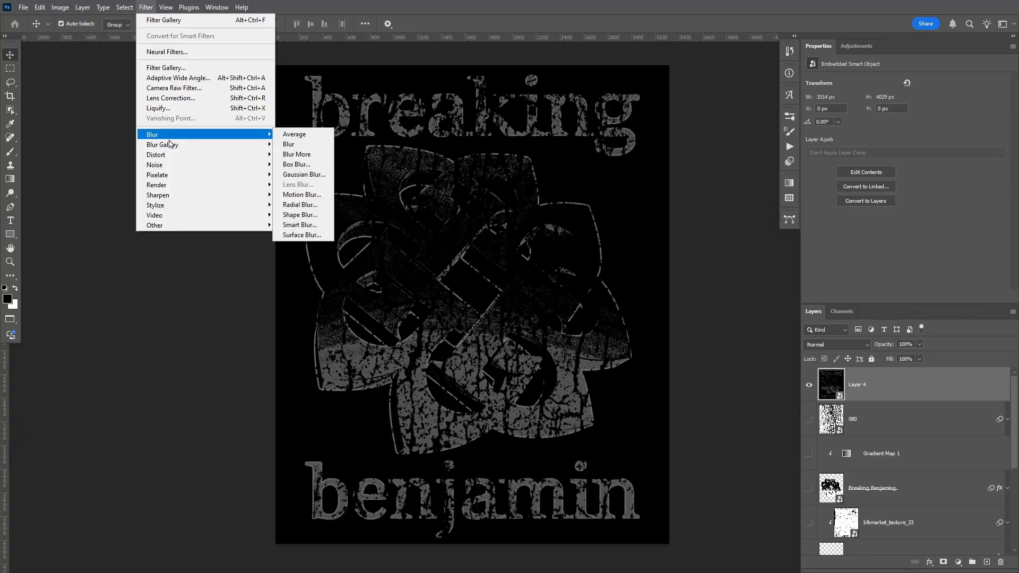
mouse_move(177, 167)
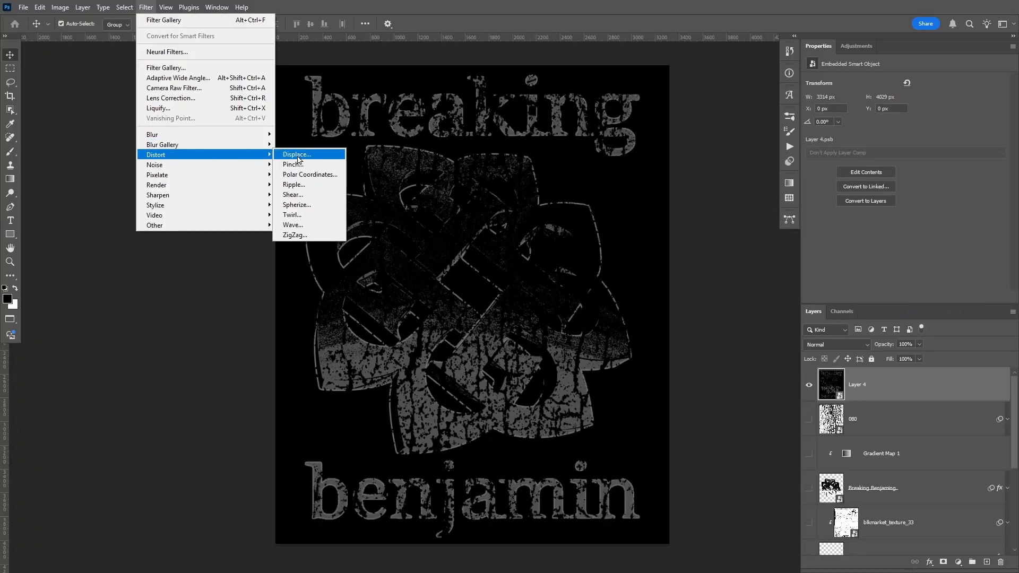
left_click(298, 155)
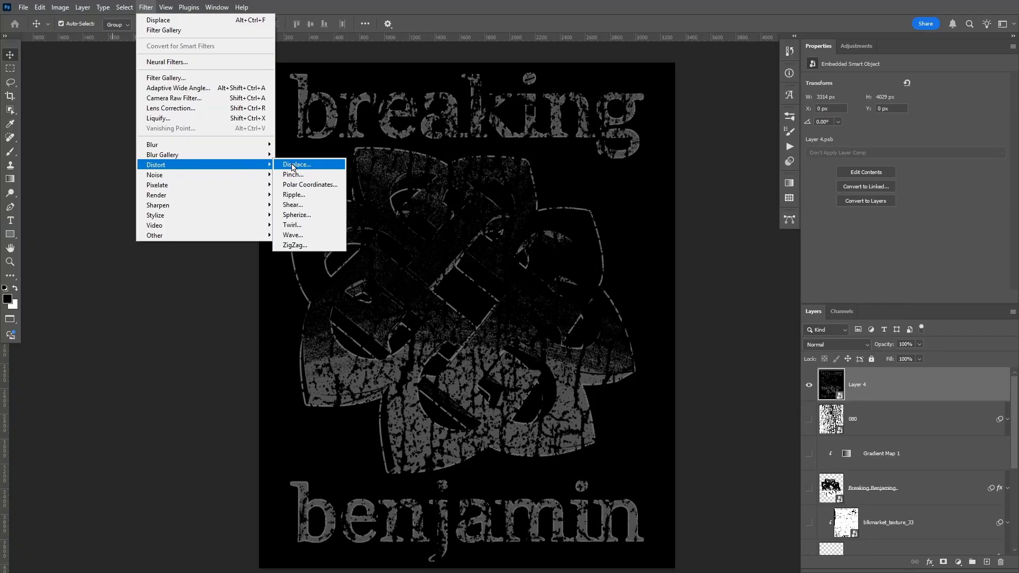
left_click(293, 165)
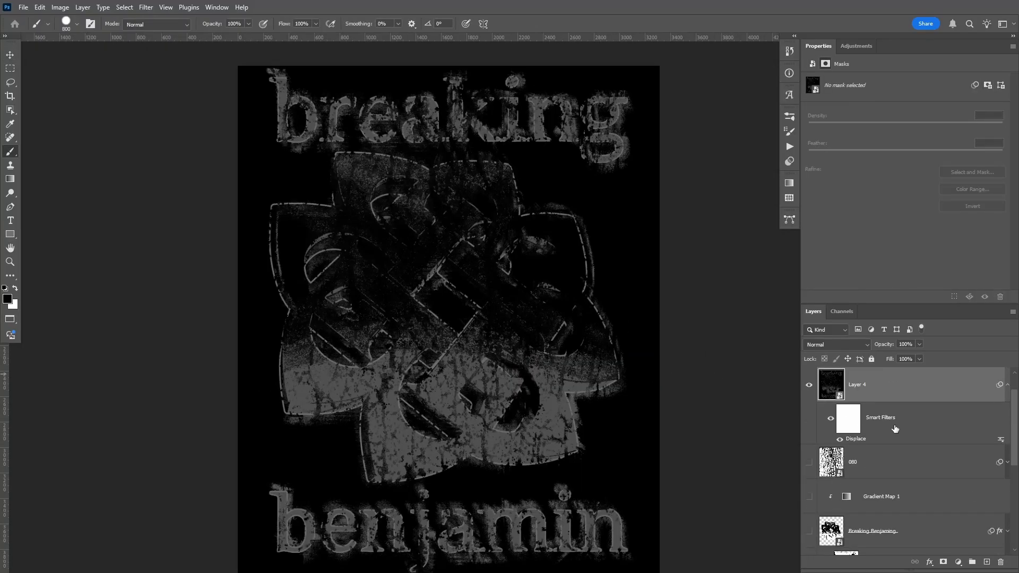
Add a layer mask to the displaced Layer 4.
scroll(895, 451, "down", 5)
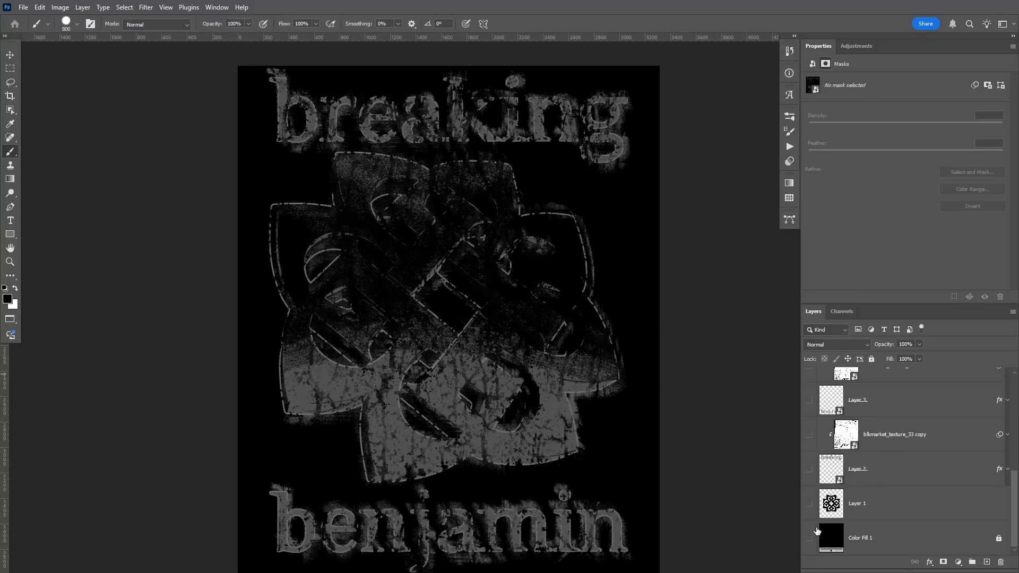
scroll(883, 504, "up", 5)
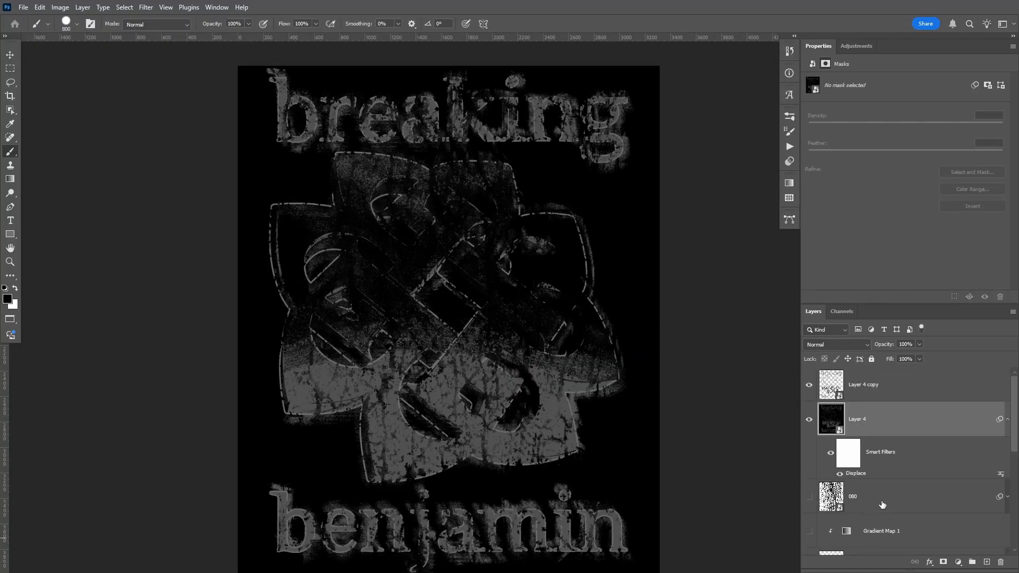
left_click(838, 423)
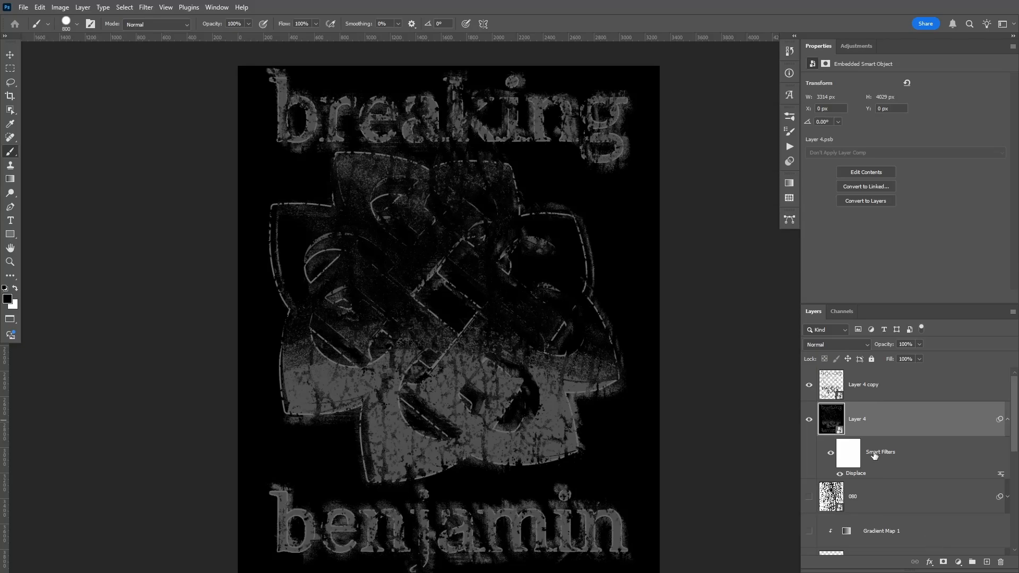
left_click(943, 561)
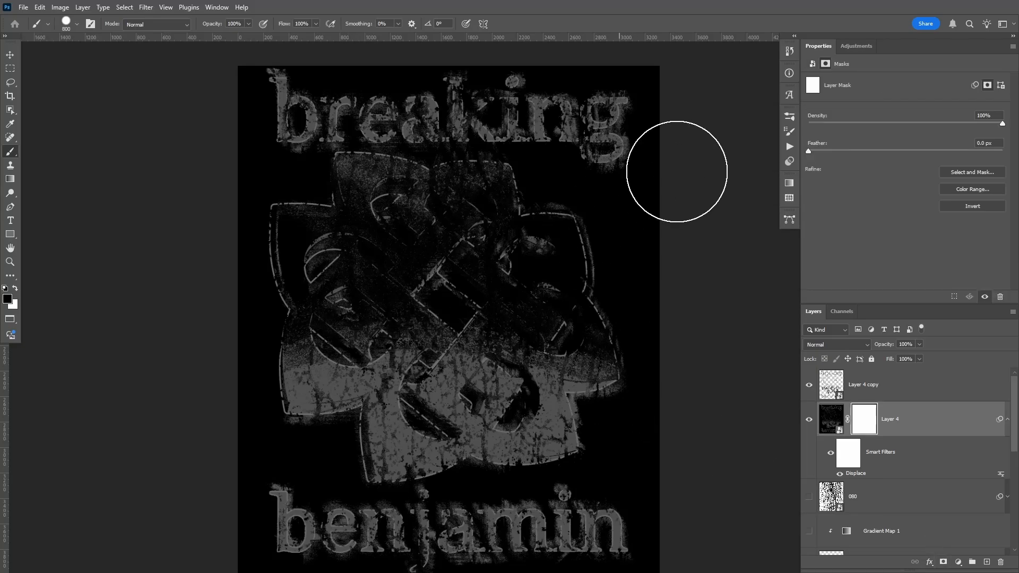
Choose the 4700 px splatter brush, reduce it to 3400 px and stamp black over the emblem on Layer 4's mask.
left_click(790, 116)
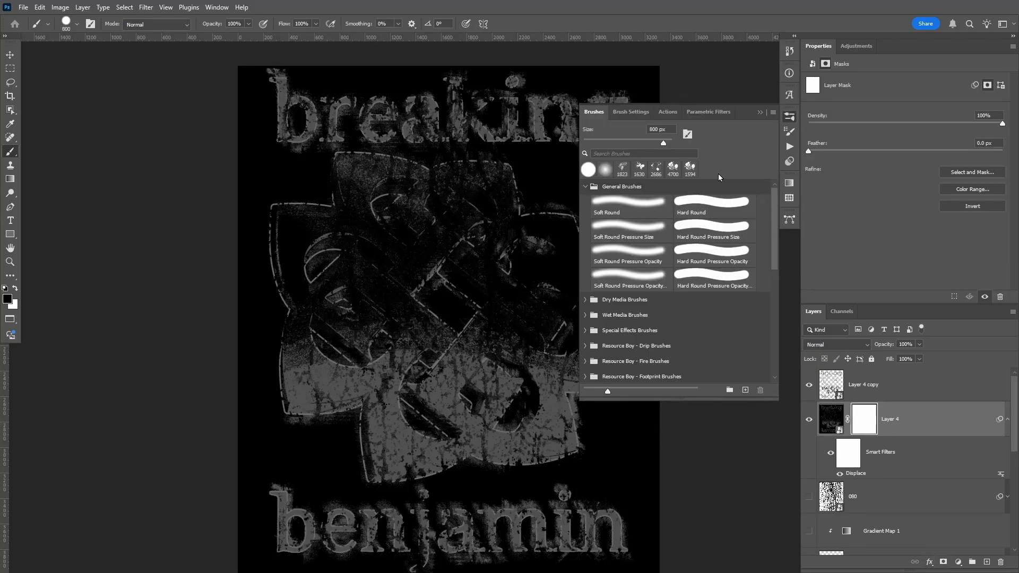
left_click(673, 169)
scroll(423, 276, "down", 2, "alt")
left_click_drag(422, 276, 306, 256)
key("bracketleft")
key("bracketleft")
key("bracketleft")
key("bracketleft")
key("bracketleft")
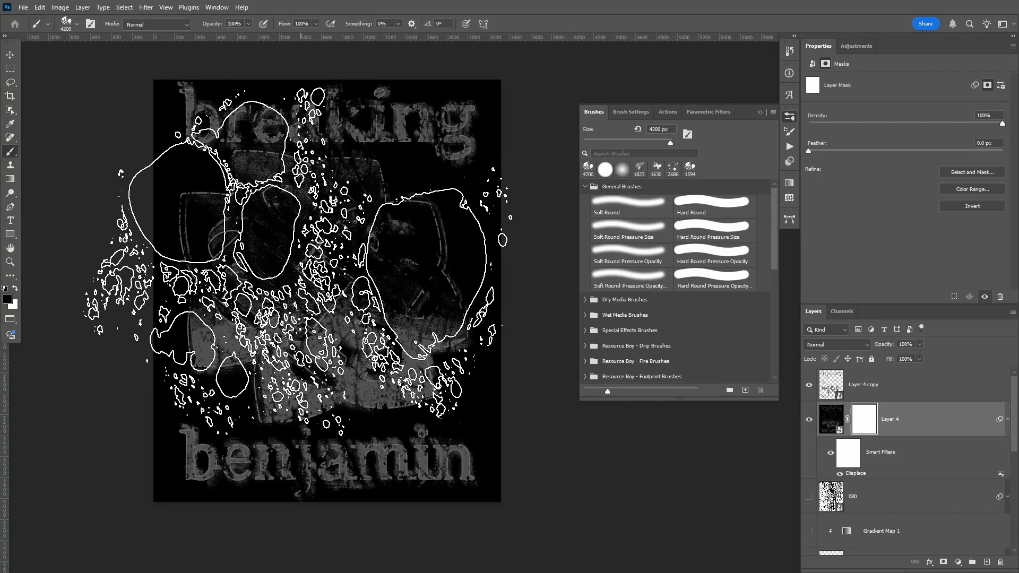
key("bracketleft")
key("bracketleft")
key("bracketleft")
key("bracketleft")
key("bracketleft")
key("bracketleft")
key("bracketleft")
key("bracketleft")
left_click(313, 268)
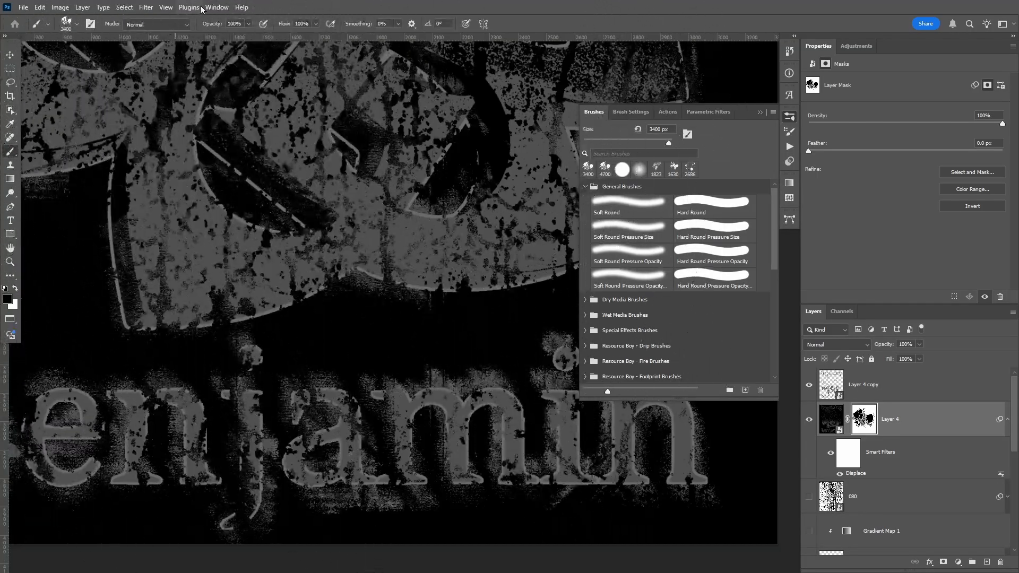
Set the brush to 83% opacity and 63% flow and paint distressed patches over the emblem on the layer masks.
left_click_drag(215, 25, 211, 25)
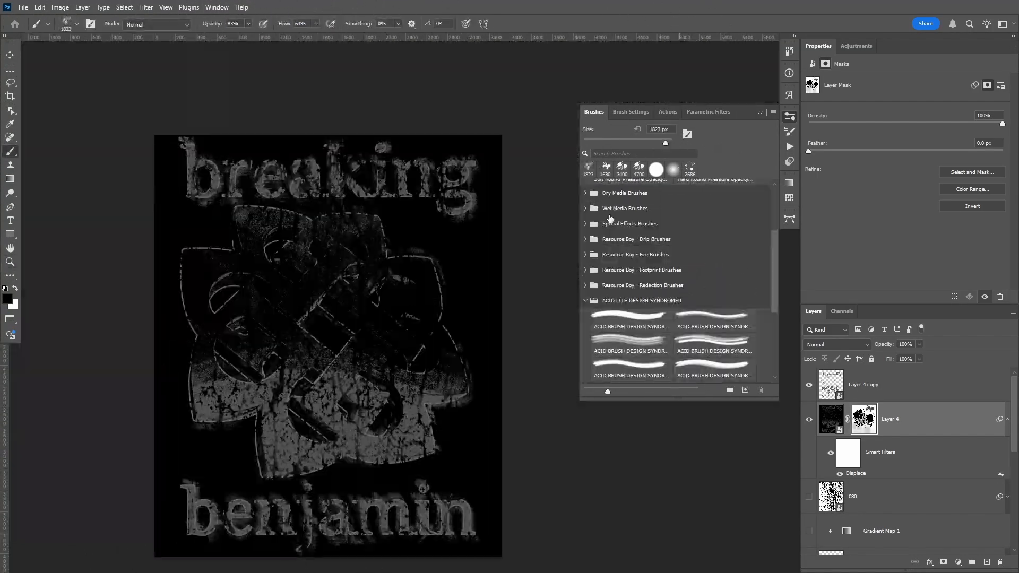
left_click_drag(367, 286, 318, 350)
left_click(230, 406)
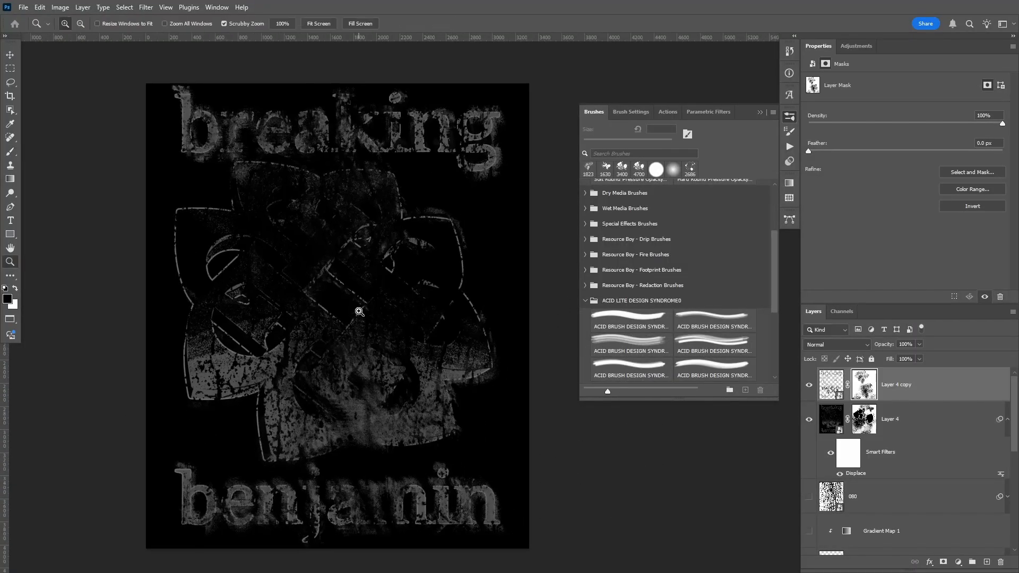
Examine the masked distress texture on the emblem's lower petals up close.
key("v")
scroll(363, 415, "up", 4, "alt")
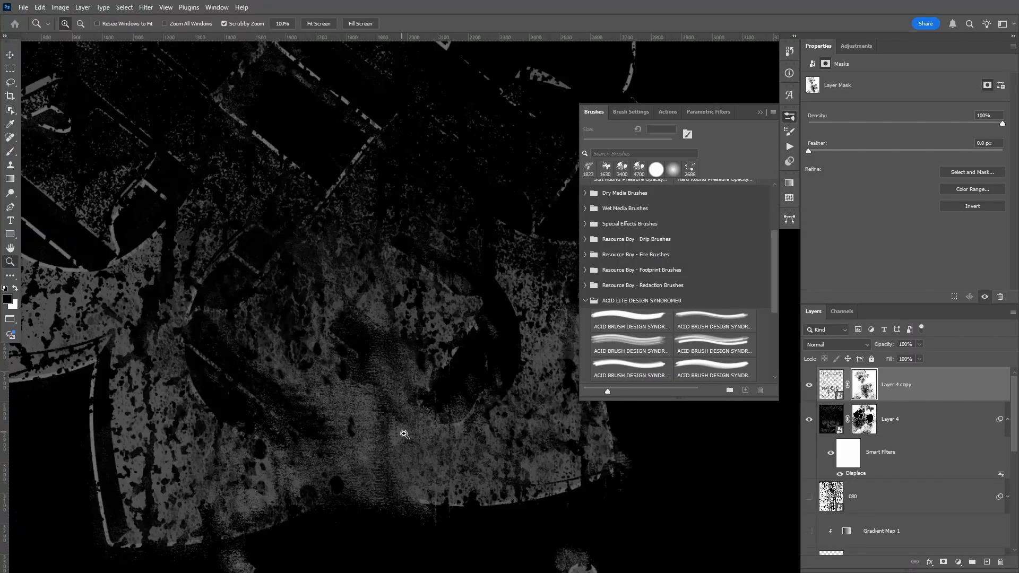
left_click(275, 445)
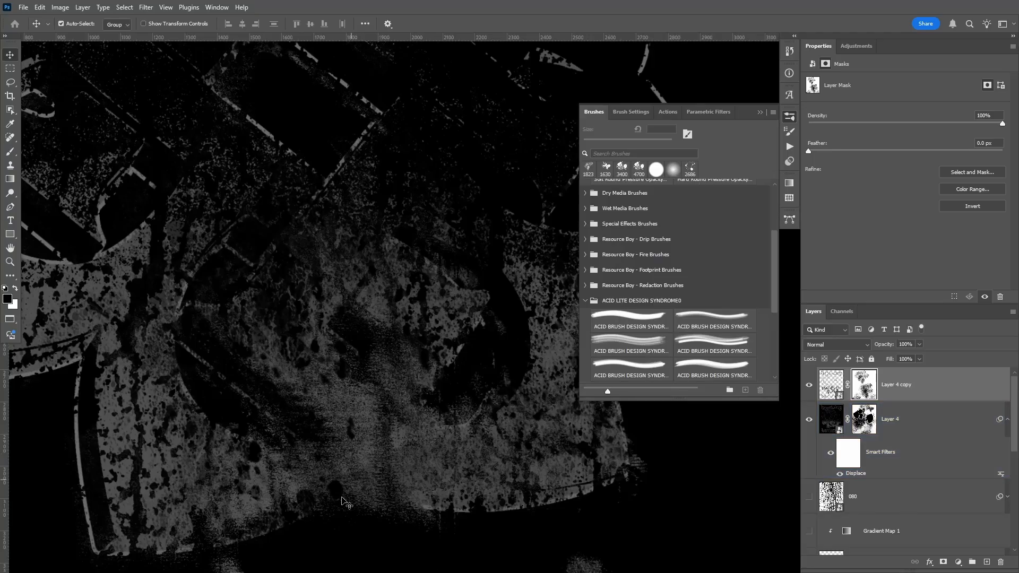
scroll(178, 396, "left", 5)
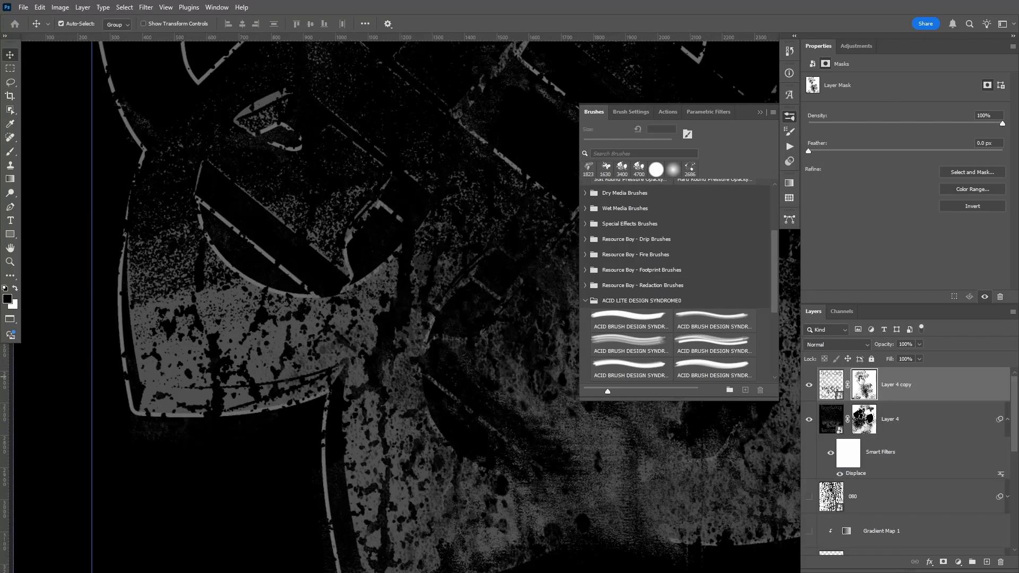
Paint white with the 1700 px splatter brush over the emblem's lower-left petal on Layer 4's mask.
key("b")
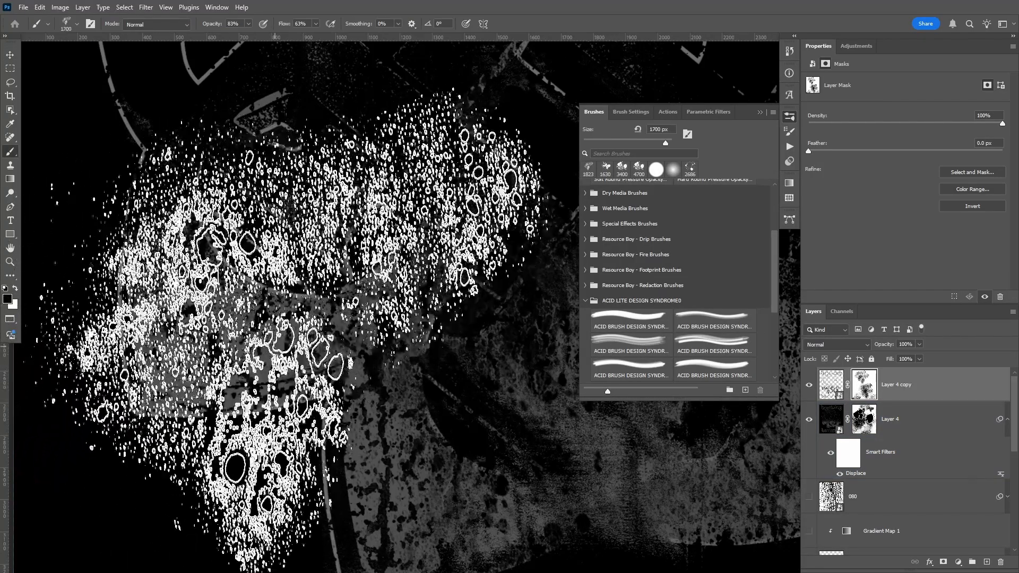
key("v")
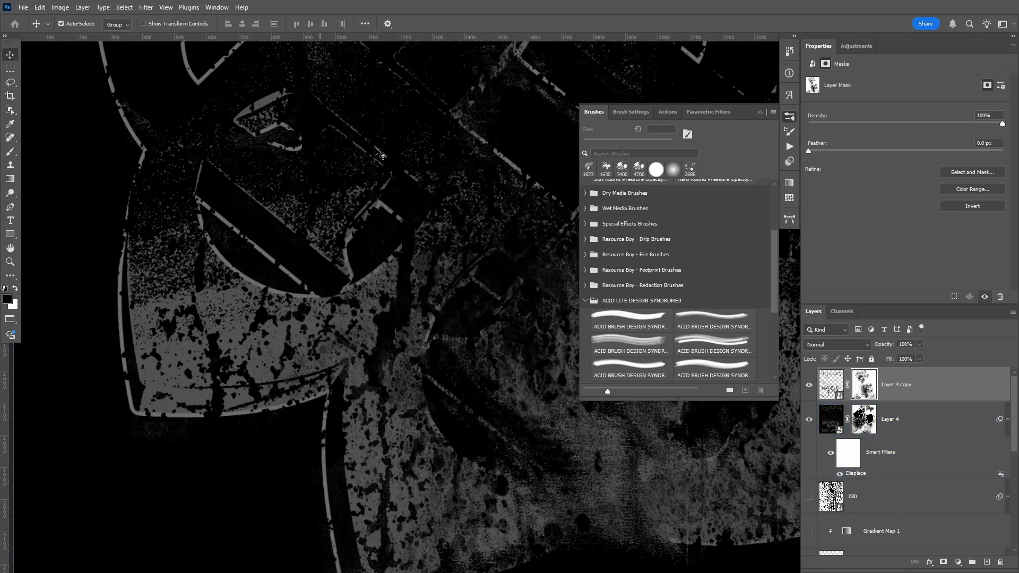
key("x")
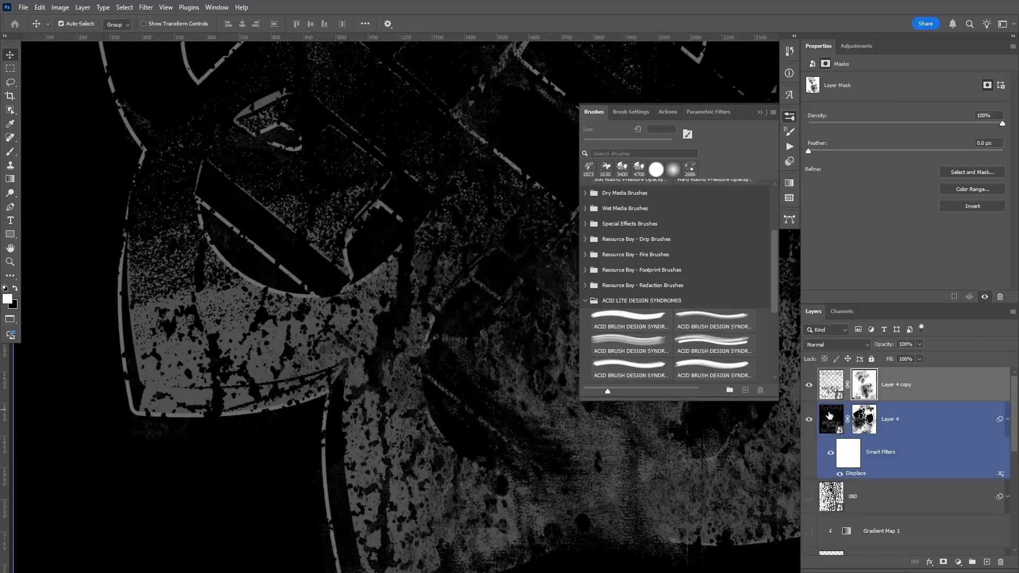
key("b")
mouse_move(276, 366)
left_mouse_down()
mouse_move(265, 329)
mouse_move(271, 345)
mouse_move(249, 324)
left_mouse_up()
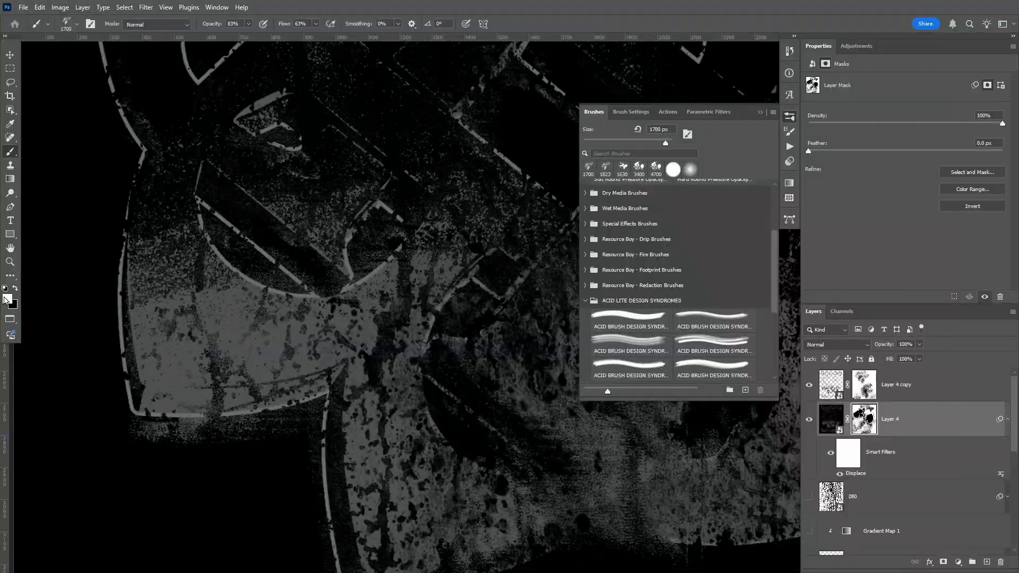
Reduce the splatter brush to 300 px and speckle the edges of the "breaking" lettering on Layer 4's mask.
key("x")
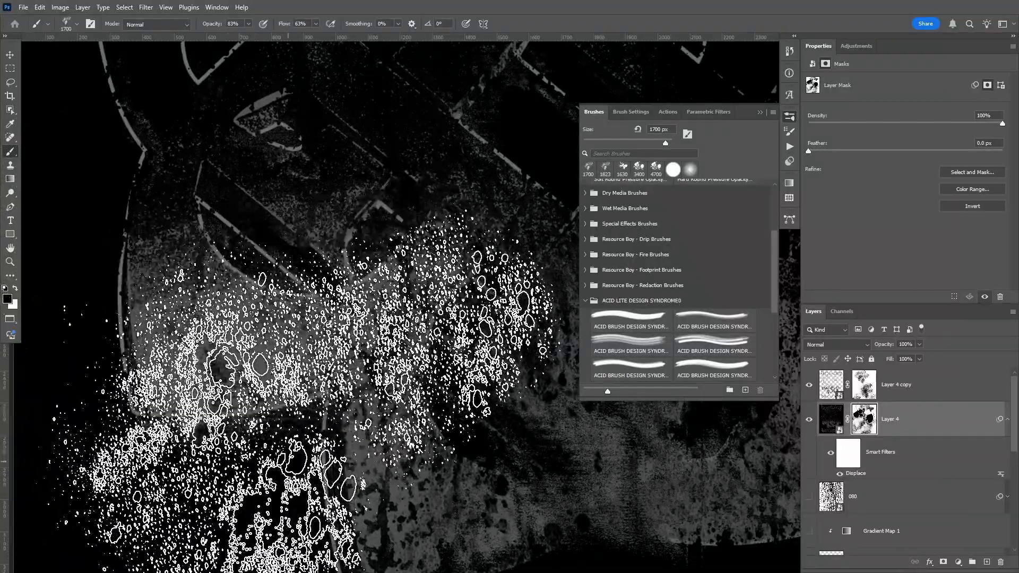
key("bracketleft")
key("bracketleft")
key("bracketleft")
key("bracketleft")
key("bracketleft")
key("bracketleft")
key("bracketleft")
key("bracketleft")
key("bracketleft")
key("bracketleft")
key("bracketleft")
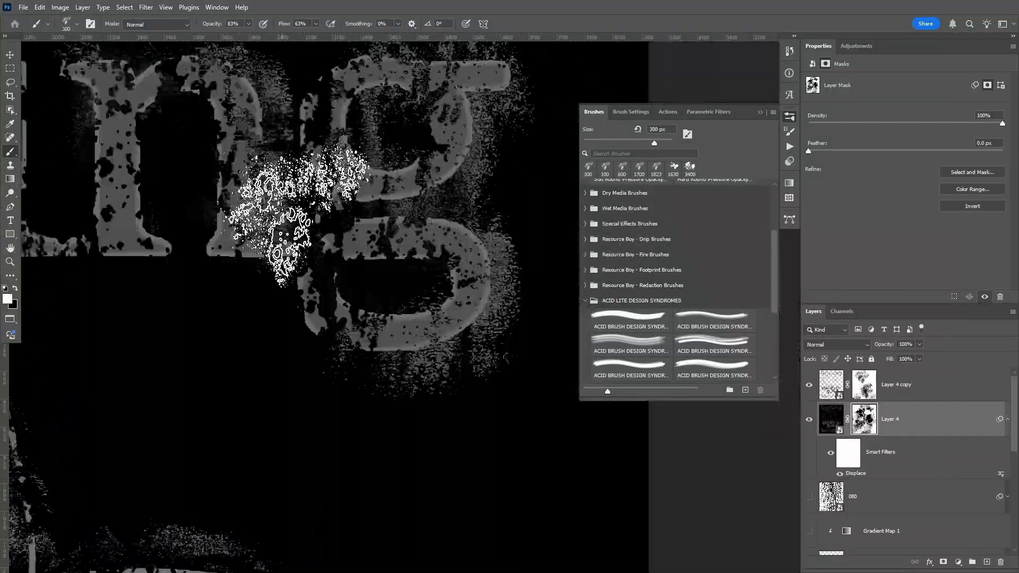
Paint white specks with the 300 px splatter brush along the outline of the emblem's upper-right petal on Layer 4's mask.
key("z")
left_click_drag(384, 261, 318, 268)
left_click_drag(175, 368, 375, 331)
left_click_drag(382, 285, 445, 391)
key("z")
mouse_move(269, 284)
left_mouse_down()
mouse_move(307, 312)
mouse_move(257, 296)
left_mouse_up()
left_click_drag(233, 349, 196, 210)
key("z")
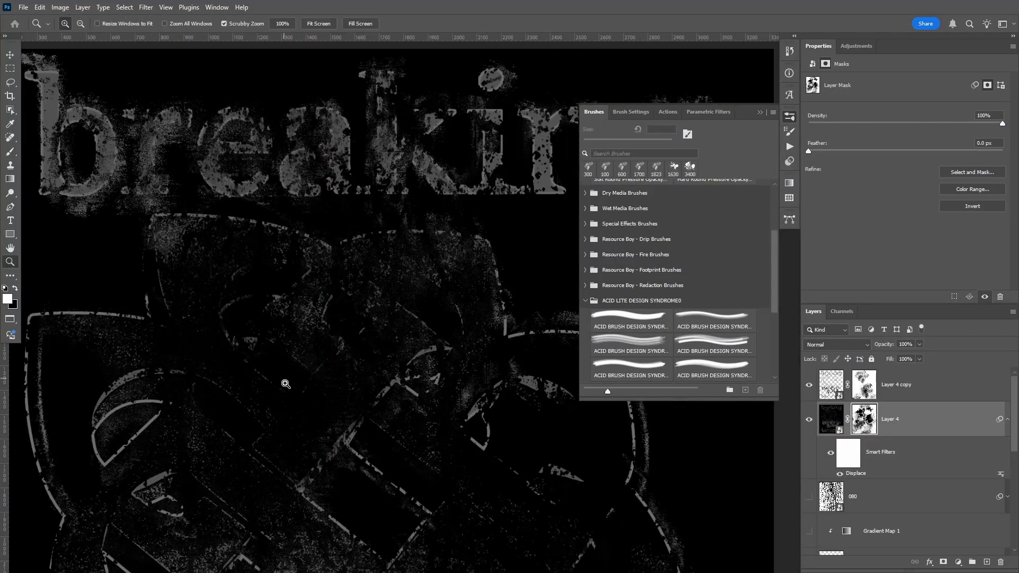
left_click_drag(285, 382, 239, 383)
left_click_drag(417, 435, 405, 289)
left_click_drag(459, 307, 499, 304)
left_click_drag(460, 206, 426, 360)
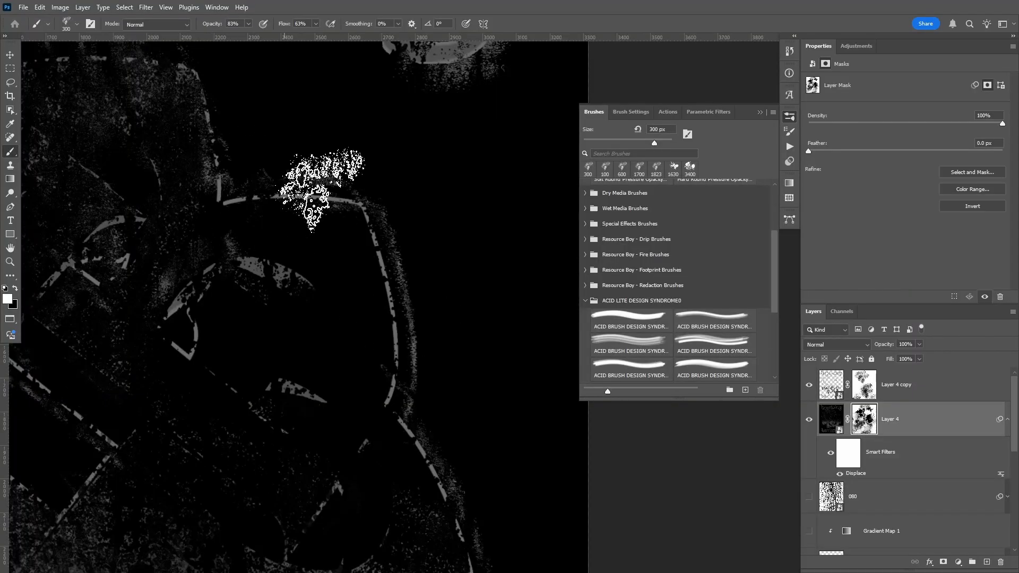
Reduce the splatter brush to 150 px and paint black specks just below the emblem's lower-left petal on Layer 4's mask.
key("z")
left_click_drag(427, 485, 345, 487)
left_click_drag(368, 537, 396, 368)
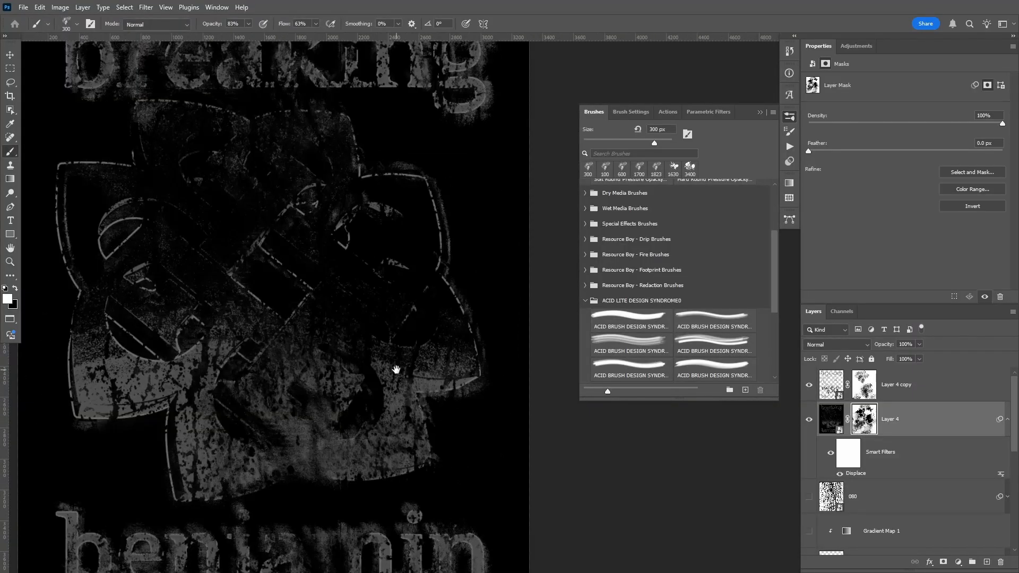
left_click_drag(192, 427, 316, 426)
key("z")
left_click_drag(228, 474, 427, 474)
left_click_drag(355, 351, 324, 264)
key("x")
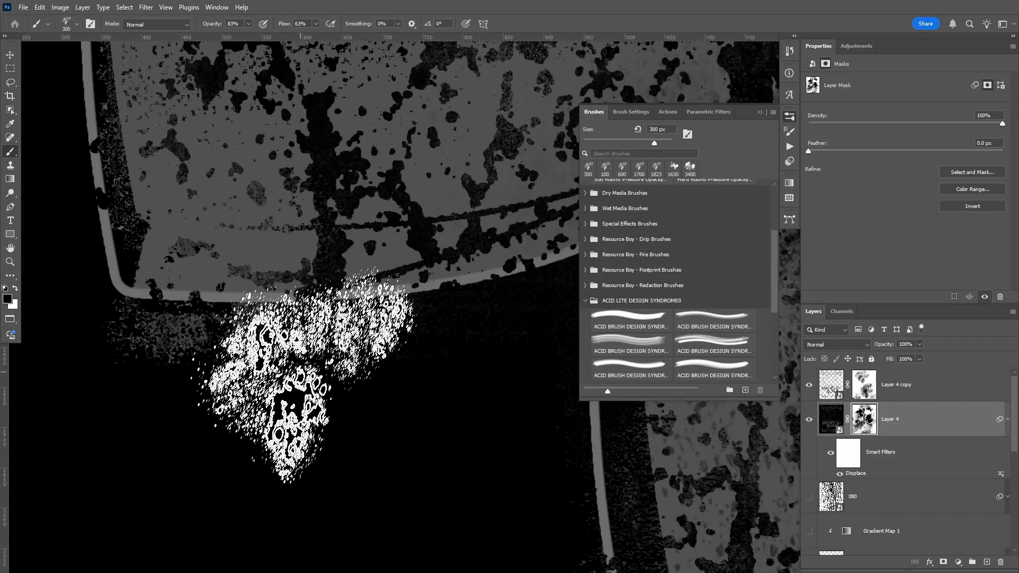
key("bracketleft")
key("bracketleft")
key("bracketleft")
key("bracketleft")
mouse_move(152, 371)
left_mouse_down()
mouse_move(104, 361)
mouse_move(39, 389)
mouse_move(115, 352)
left_mouse_up()
Collapse the Brushes panel, deselect all layers and make a merged copy of the whole poster.
key("ctrl+0")
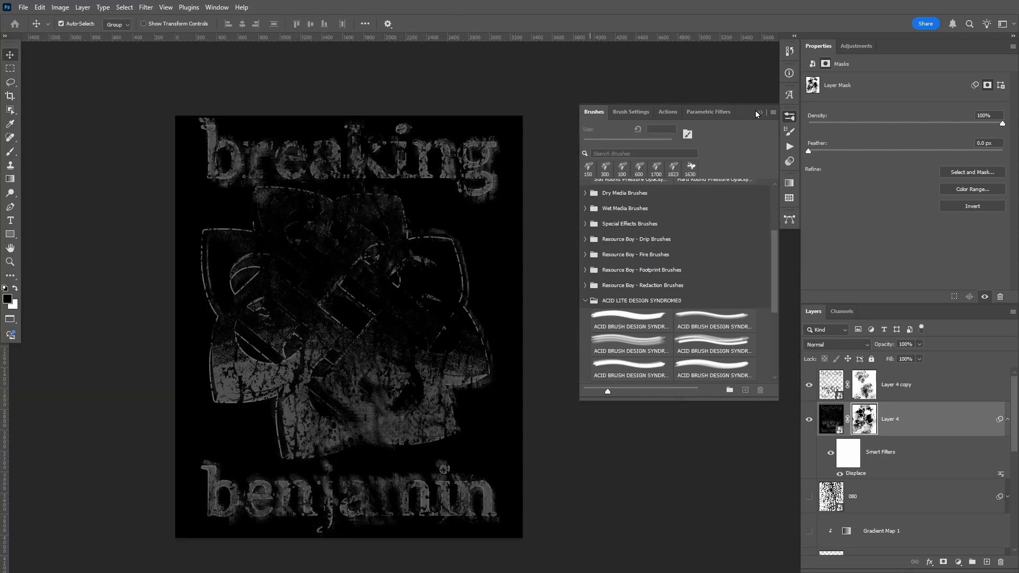
left_click(758, 112)
left_click_drag(553, 297, 629, 284)
left_click(657, 271)
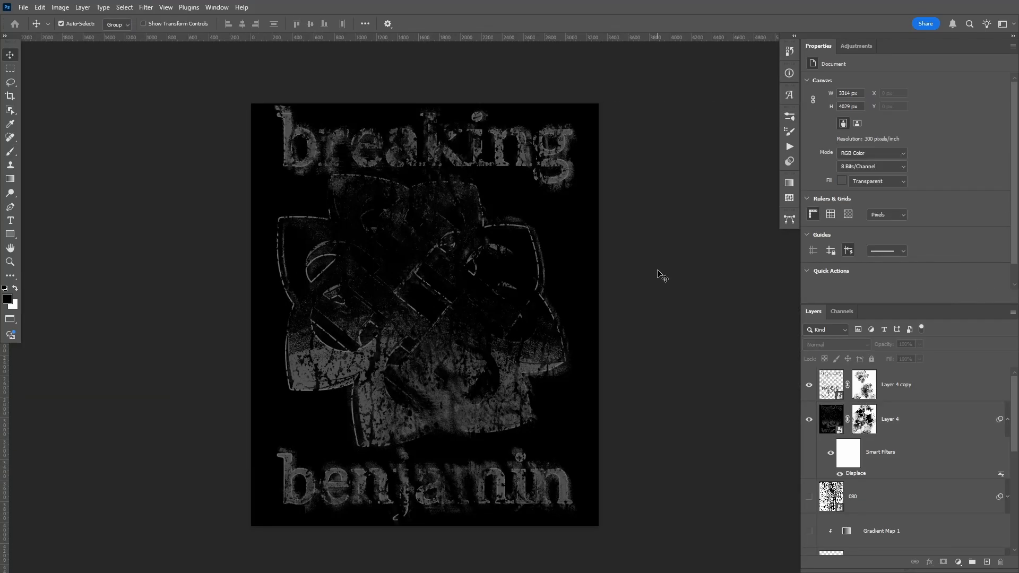
key("ctrl+shift+alt+e")
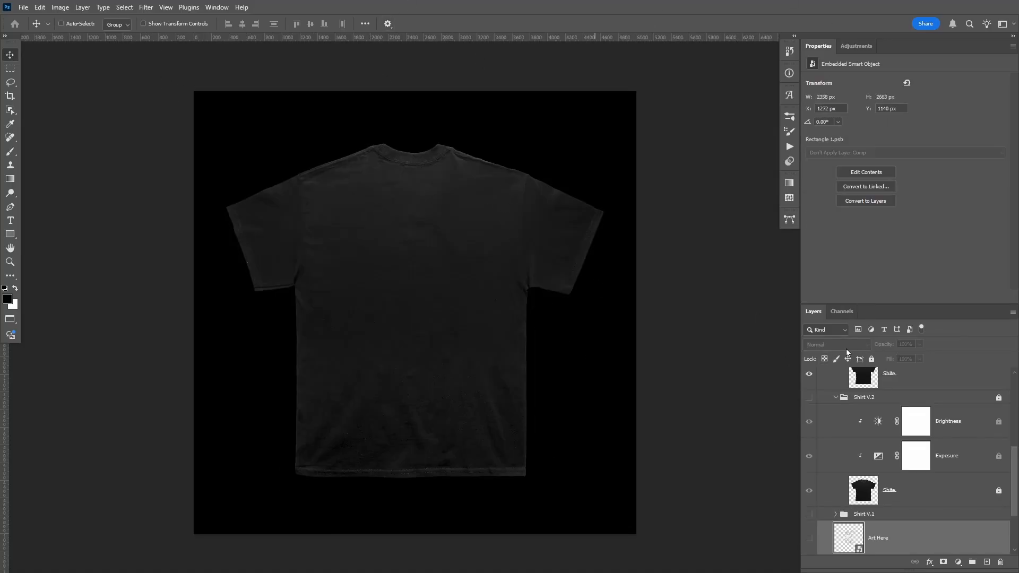
Paste the merged poster into the black T-shirt mockup, scale it to 74.71% and center it on the shirt's back.
key("ctrl+v")
key("ctrl+t")
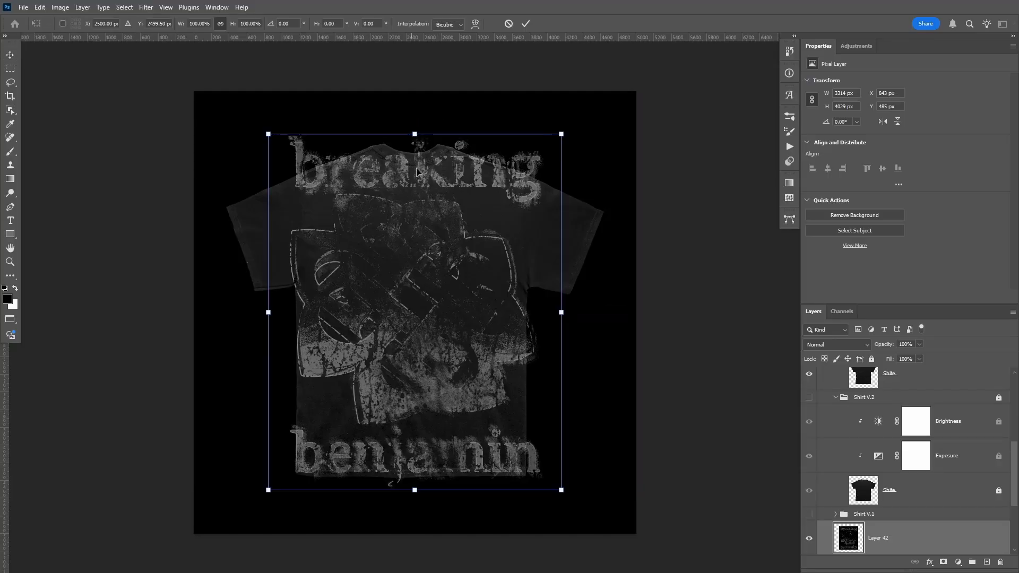
left_click_drag(415, 135, 415, 224)
left_click_drag(407, 282, 407, 237)
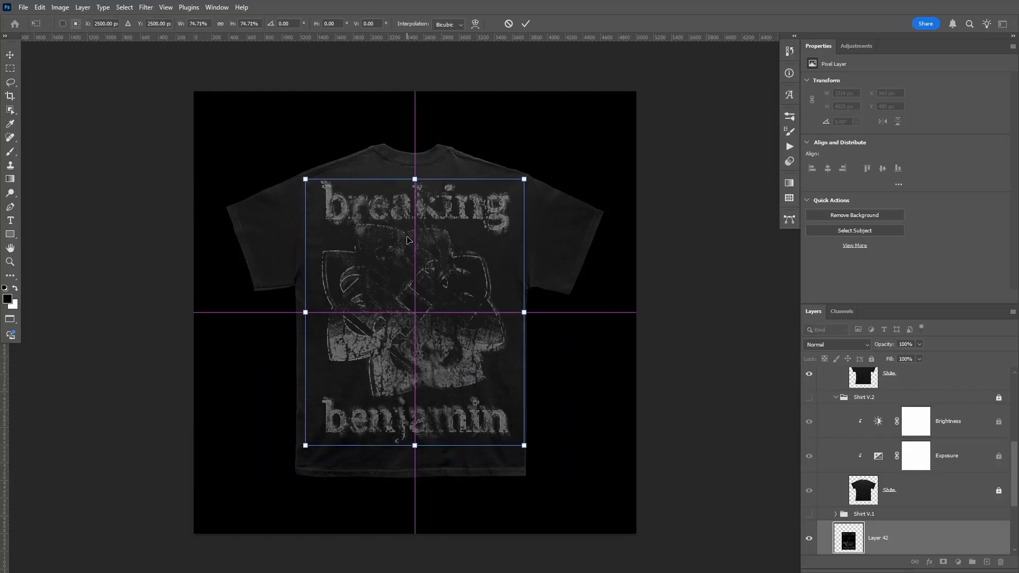
left_click(526, 23)
Examine the distressed lettering and emblem on the T-shirt mockup up close, then as a whole.
key("z")
left_click_drag(488, 216, 595, 281)
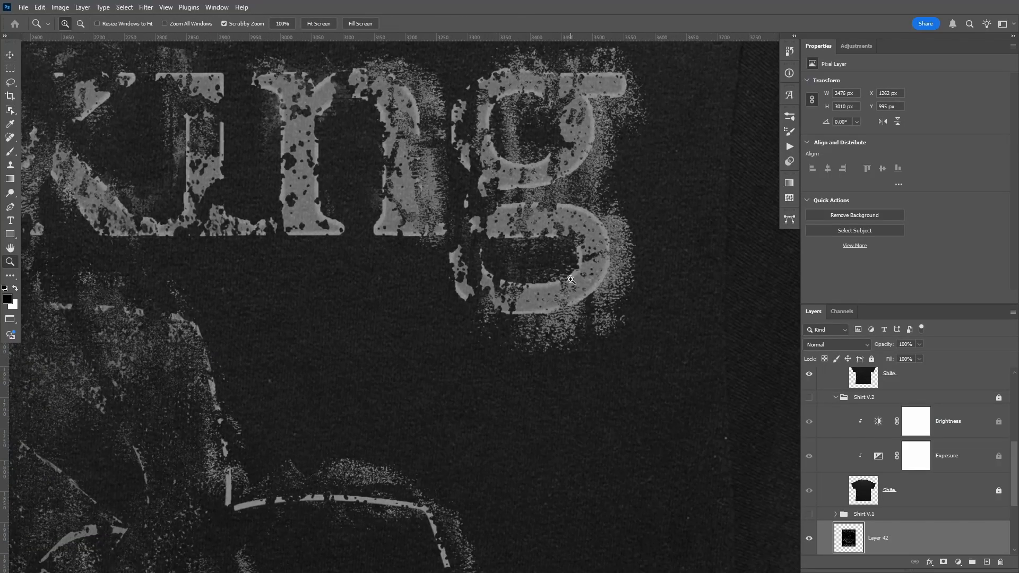
key("v")
key("ctrl+space")
left_click_drag(306, 145, 265, 159, "ctrl")
key("space")
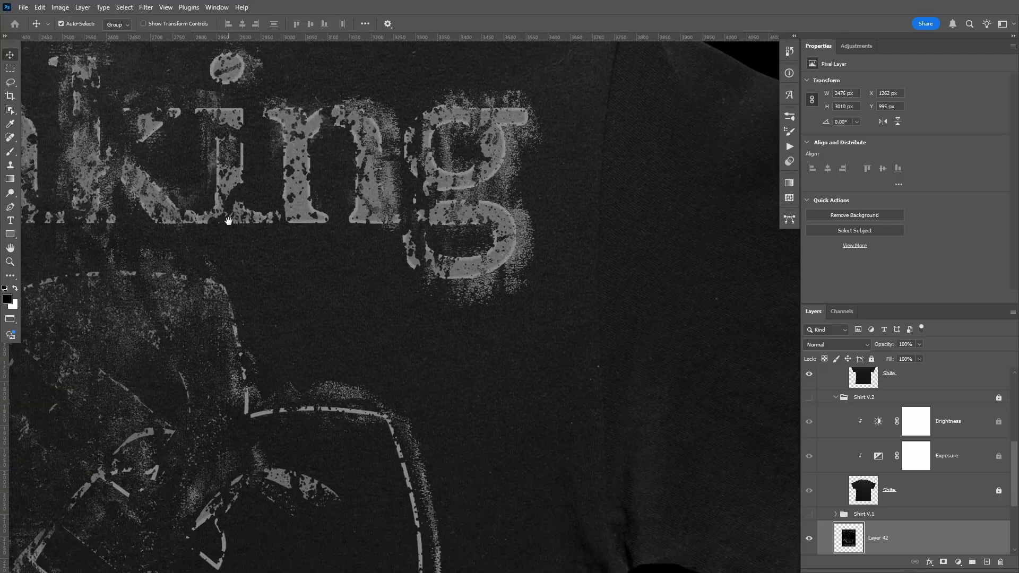
left_click_drag(229, 221, 224, 314)
key("ctrl+space")
left_click_drag(234, 146, 179, 130, "ctrl")
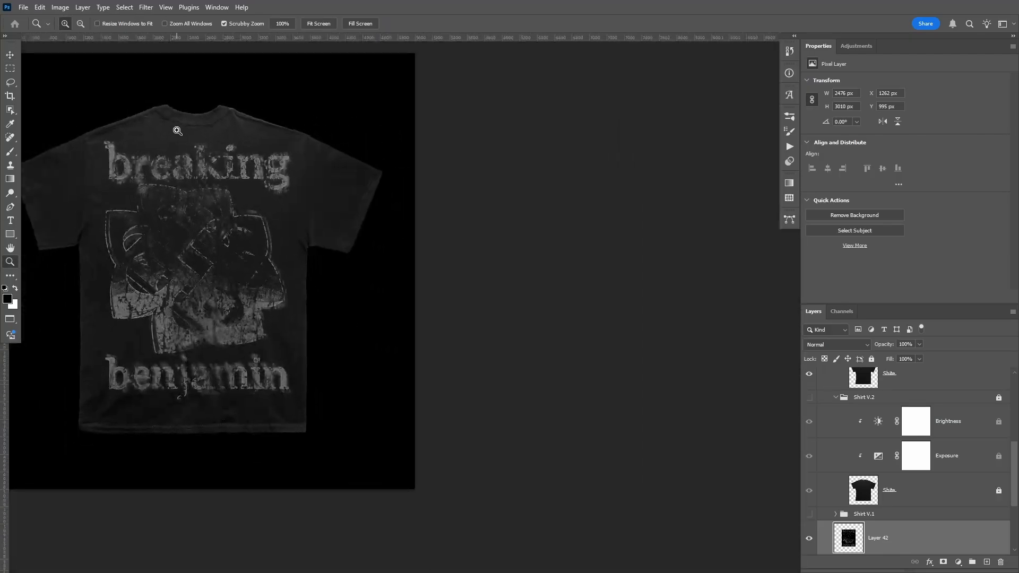
key("space")
left_click_drag(169, 254, 371, 312)
key("v")
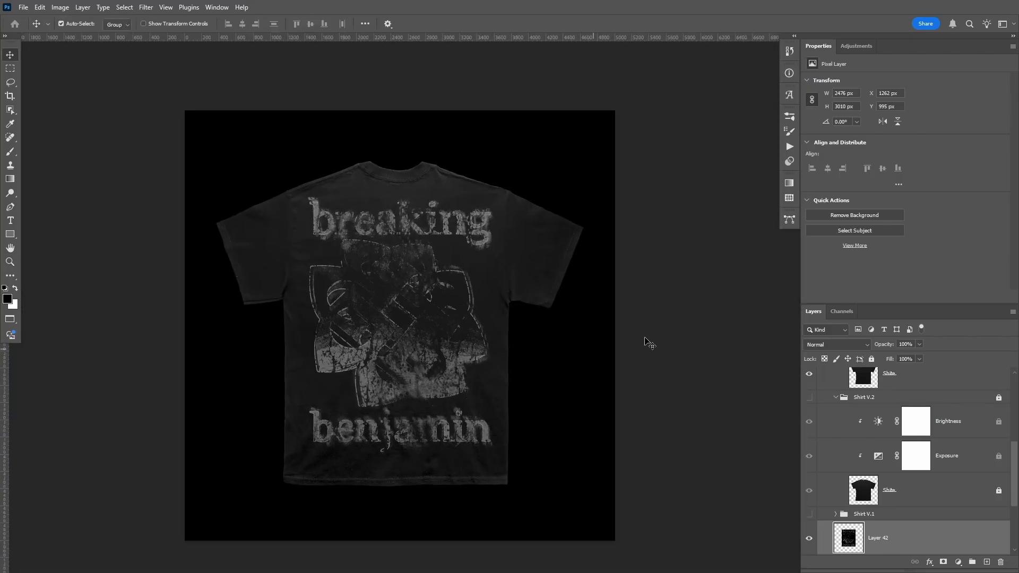